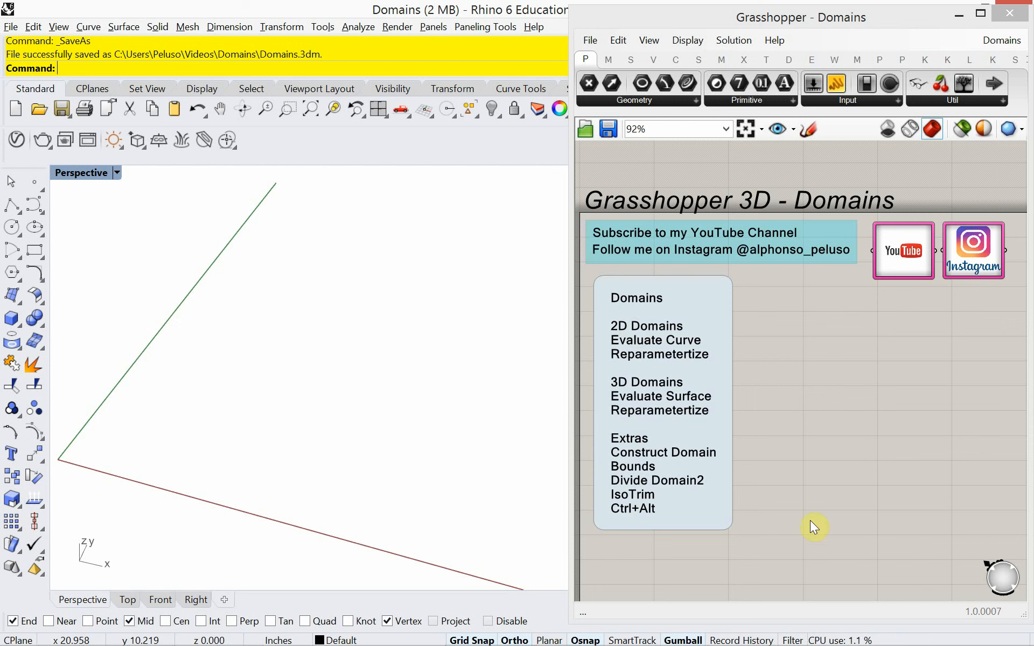
# - Switch to the browser, subscribe to the author's YouTube channel and set its notifications to All
pyautogui.hotkey('alt', 'Tab')
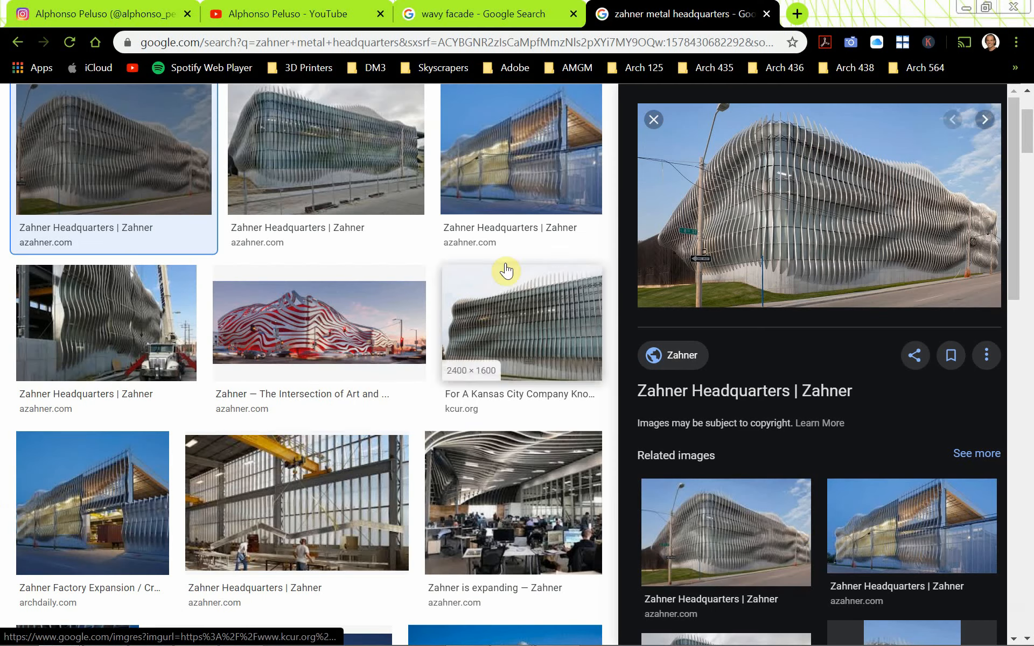
pyautogui.click(104, 15)
pyautogui.click(220, 14)
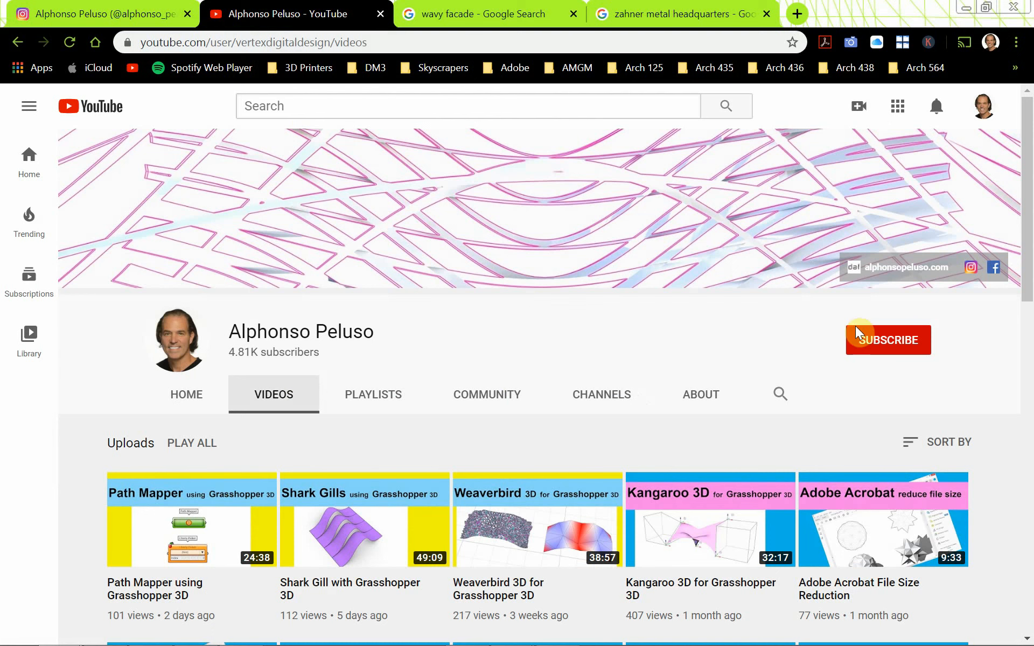
pyautogui.click(903, 344)
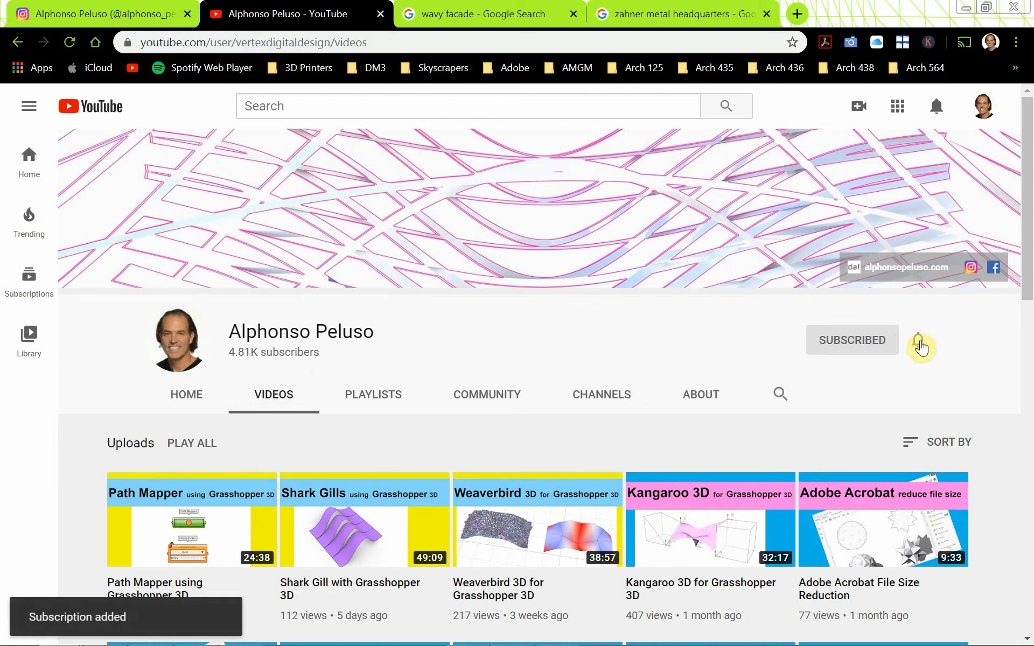
pyautogui.click(918, 345)
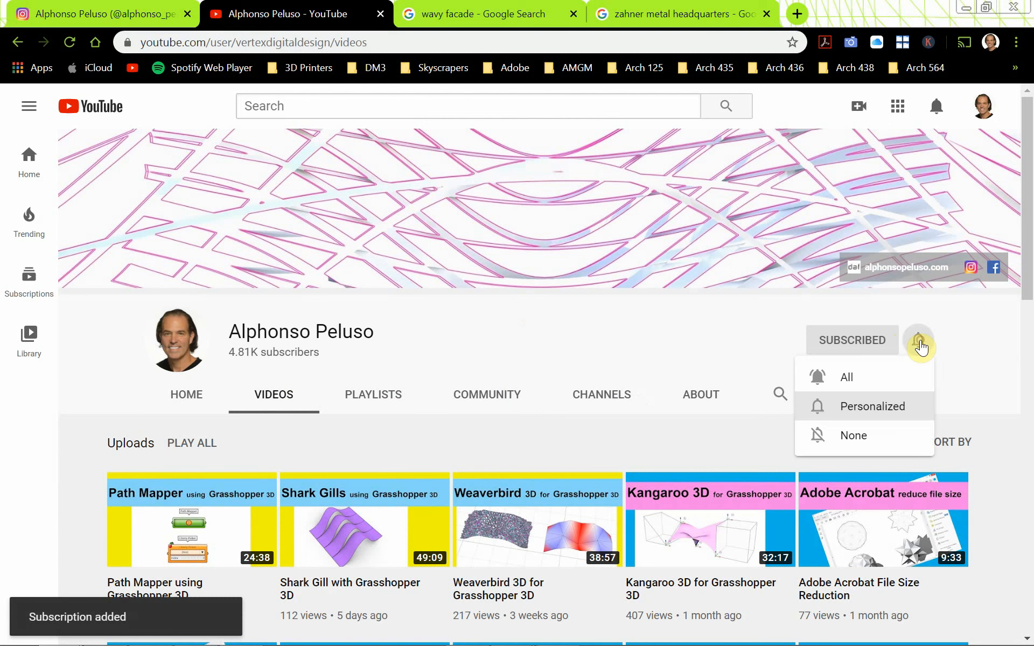
pyautogui.click(911, 380)
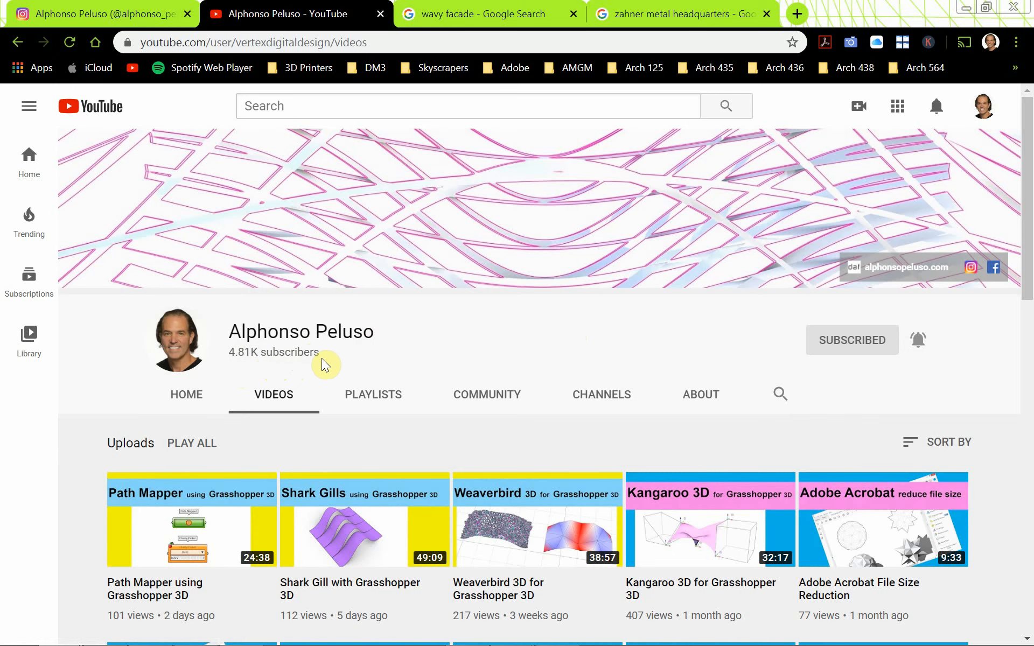
# - Look through the YouTube channel's uploaded videos and the posts on the author's Instagram profile
pyautogui.scroll(-3, 399, 347)
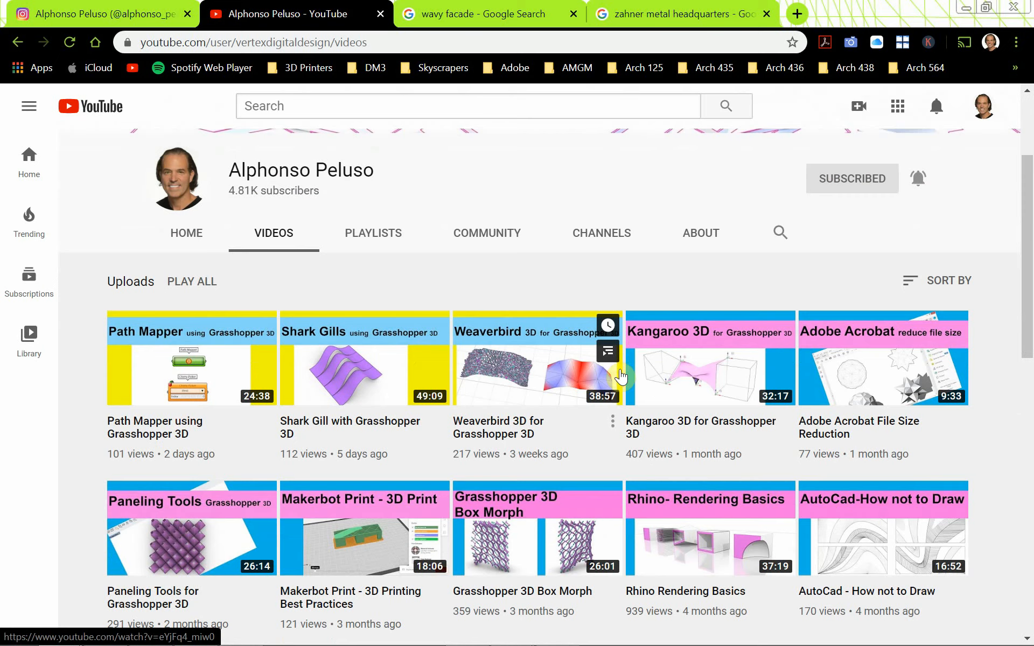
pyautogui.scroll(-3, 603, 509)
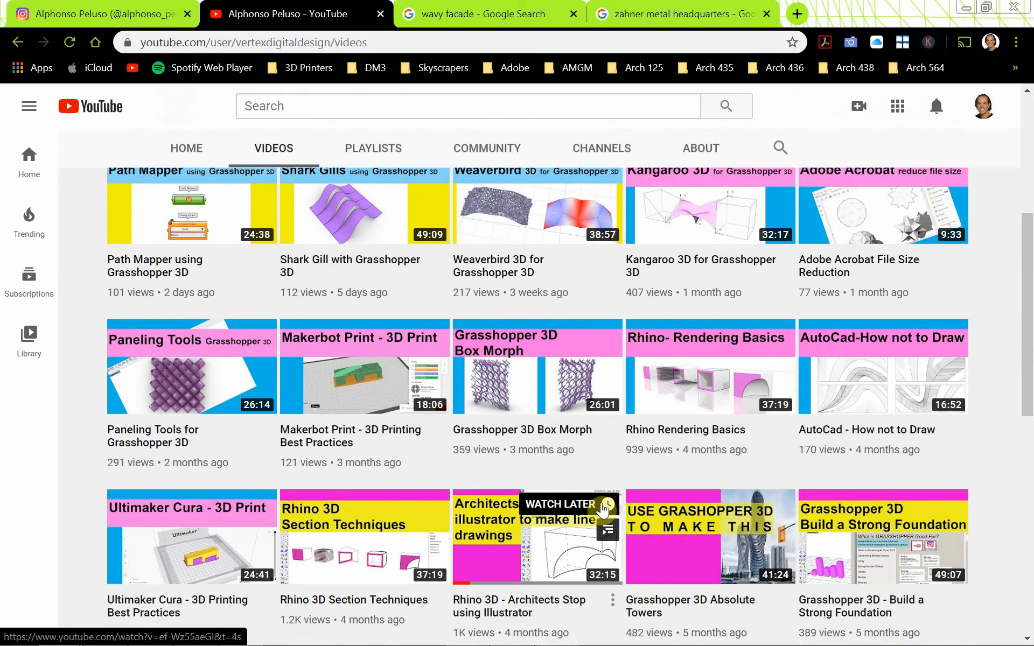
pyautogui.scroll(6, 602, 509)
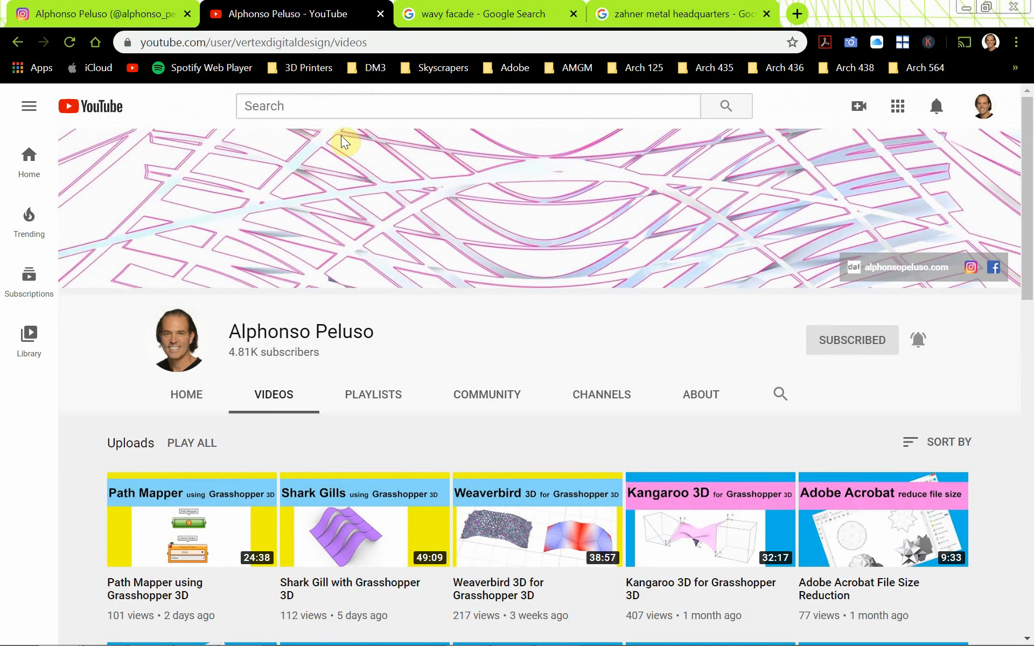
pyautogui.click(114, 19)
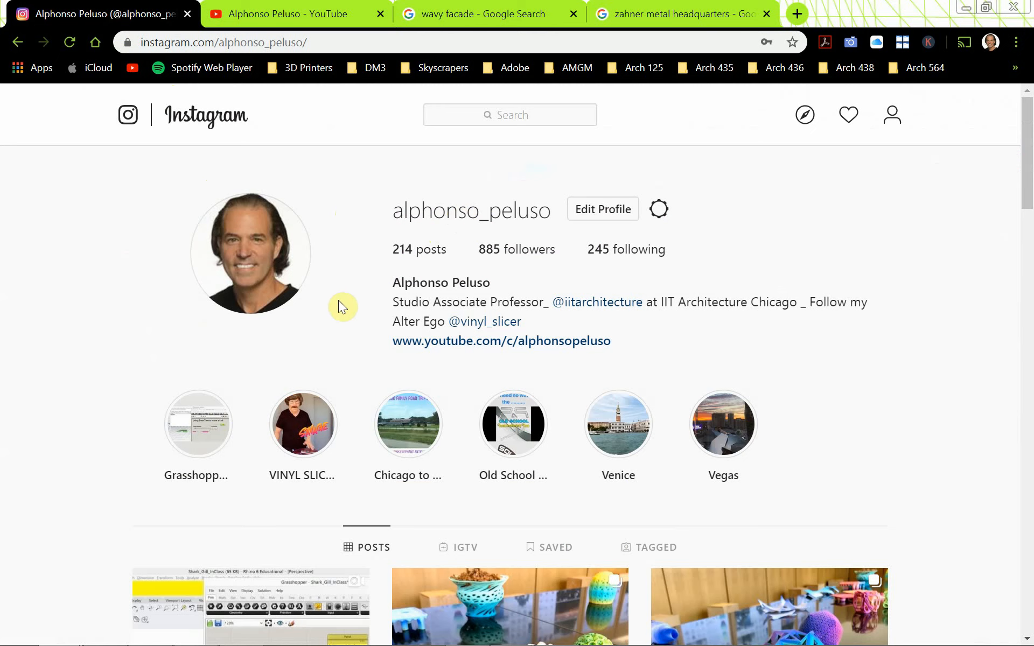
pyautogui.scroll(-2, 330, 312)
pyautogui.scroll(-3, 330, 312)
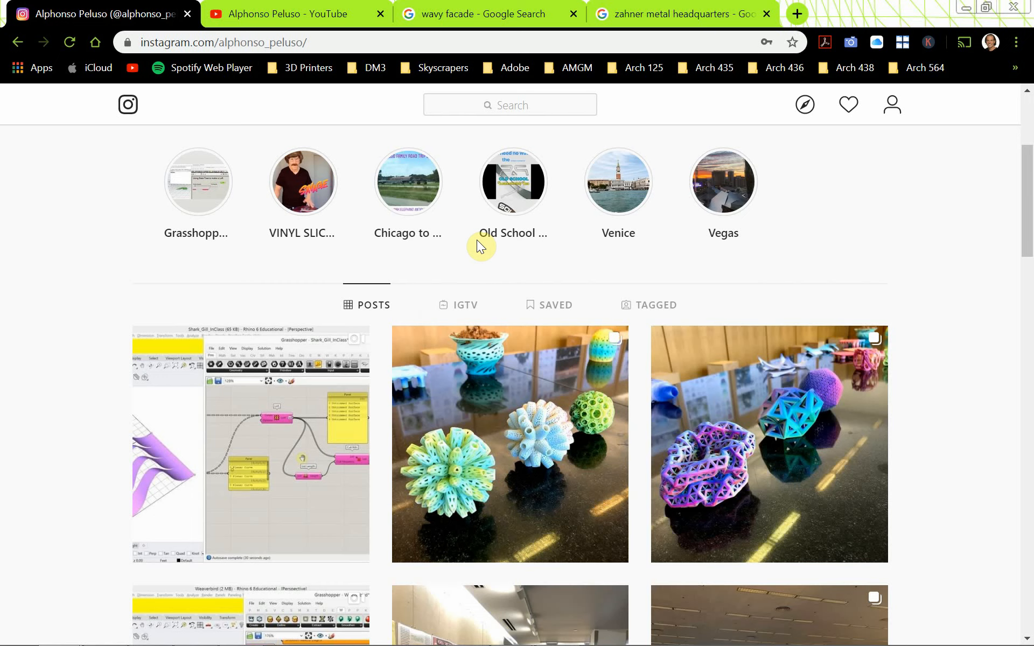
# - Return to Grasshopper and place a Construct Point component on the canvas beside the domains topic list
pyautogui.hotkey('alt', 'Tab')
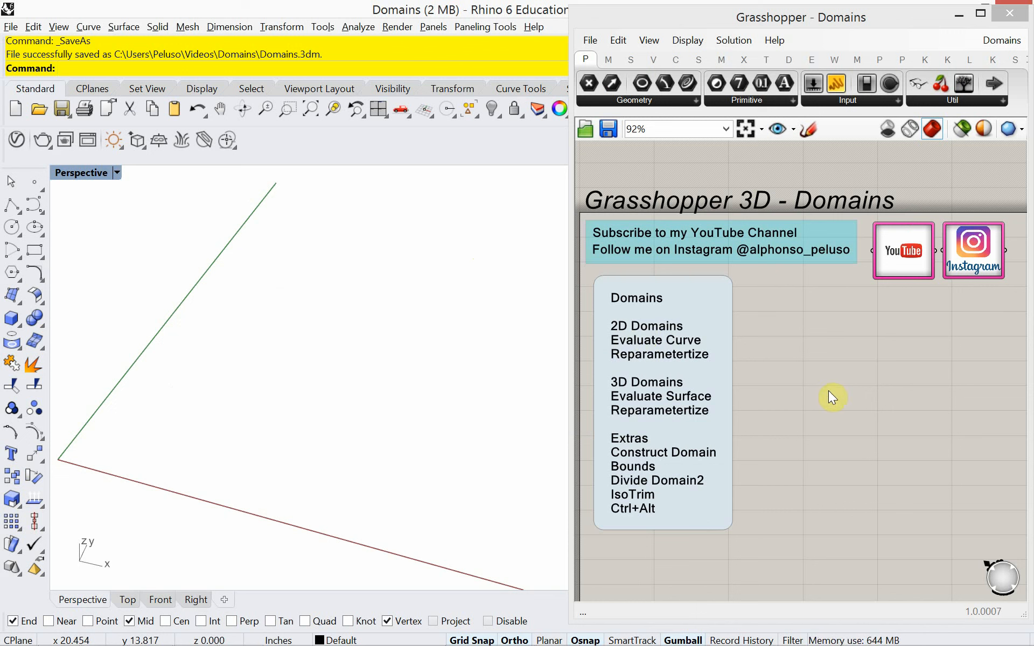
pyautogui.doubleClick(825, 367)
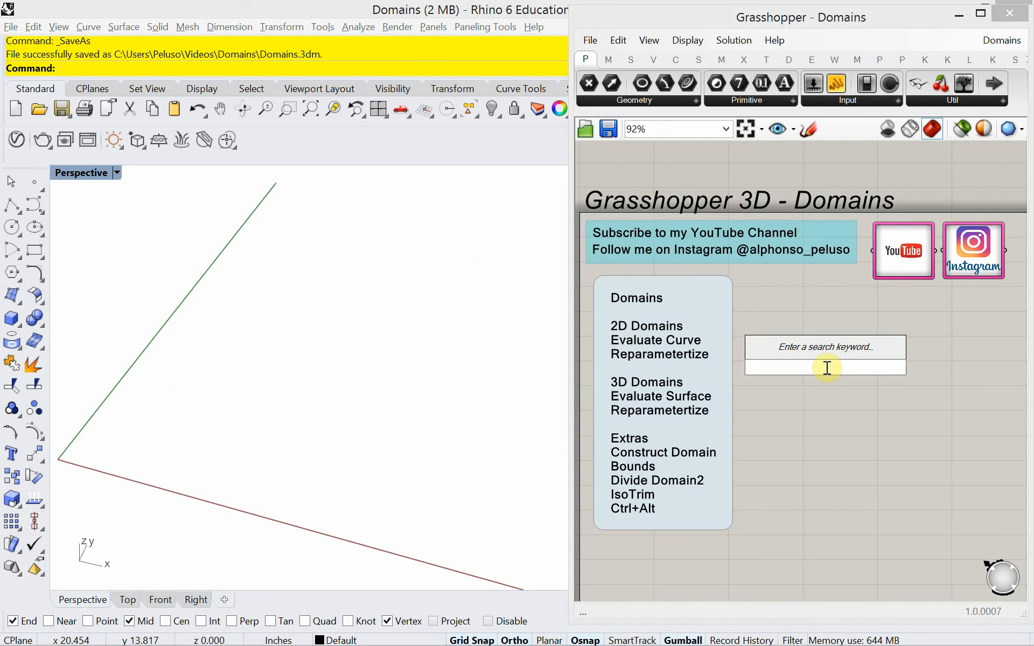
pyautogui.write('point')
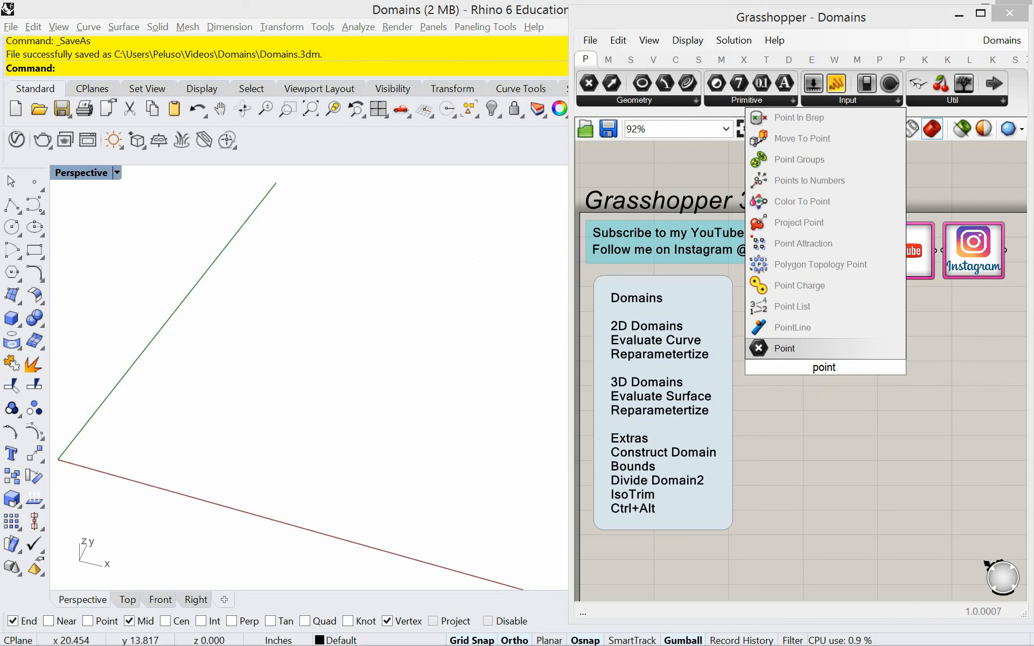
pyautogui.write(' xy')
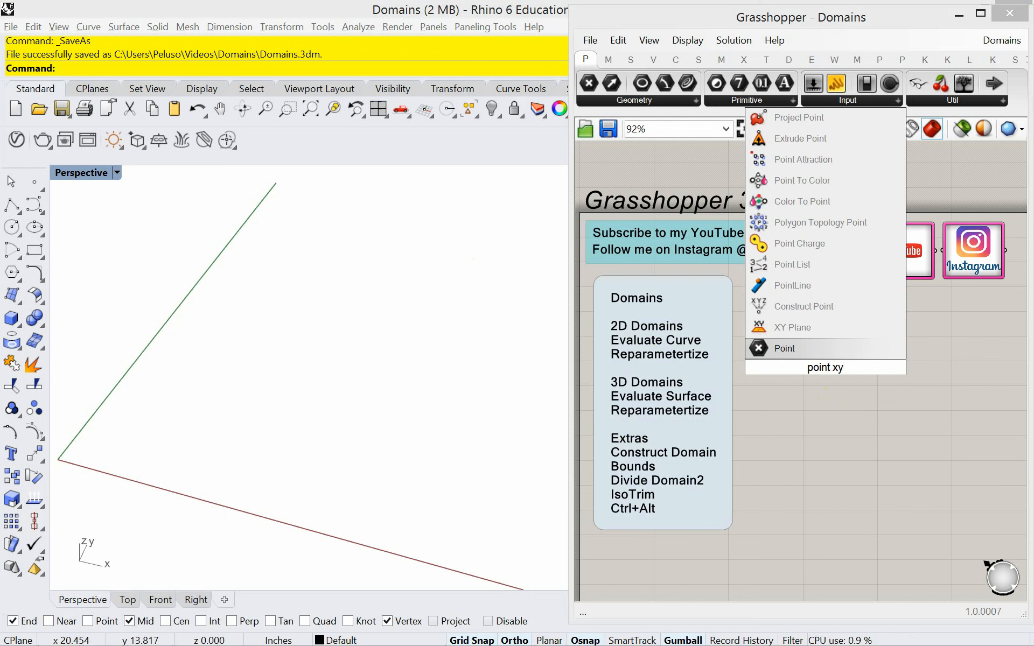
pyautogui.write('z')
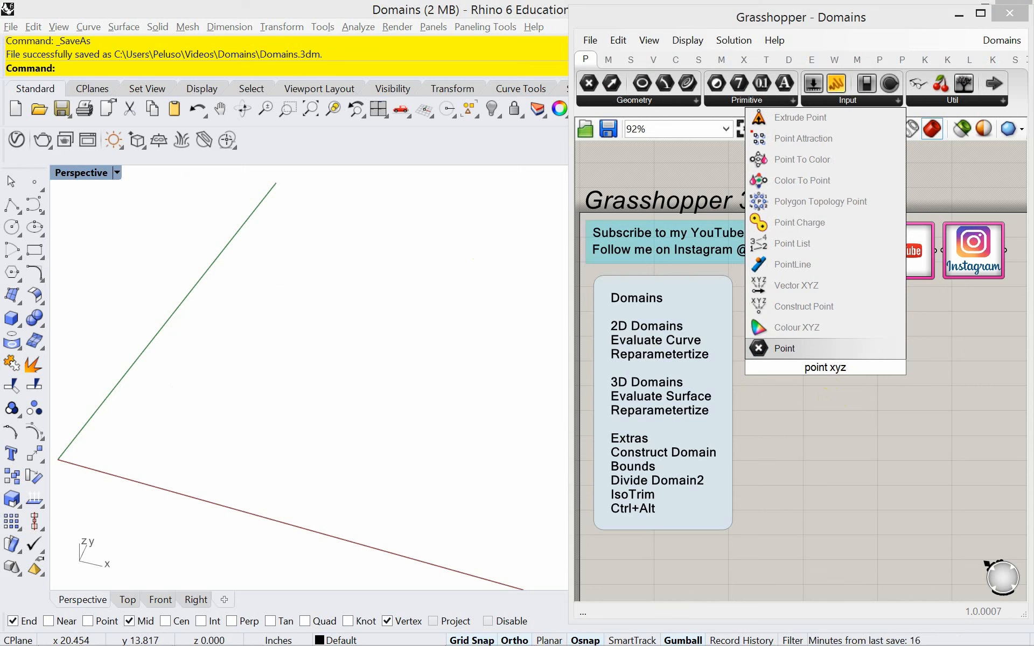
pyautogui.click(825, 307)
pyautogui.moveTo(815, 379); pyautogui.dragTo(809, 347)
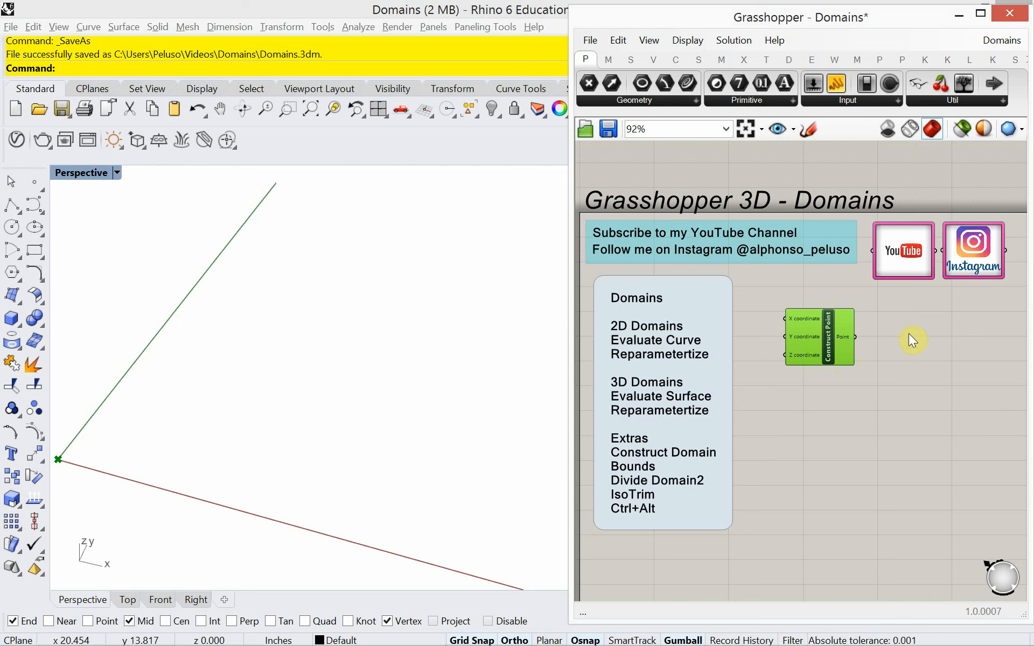
# - Show components as icons and place the component-labelling object with the Exceptions input above the Instagram image
pyautogui.click(681, 40)
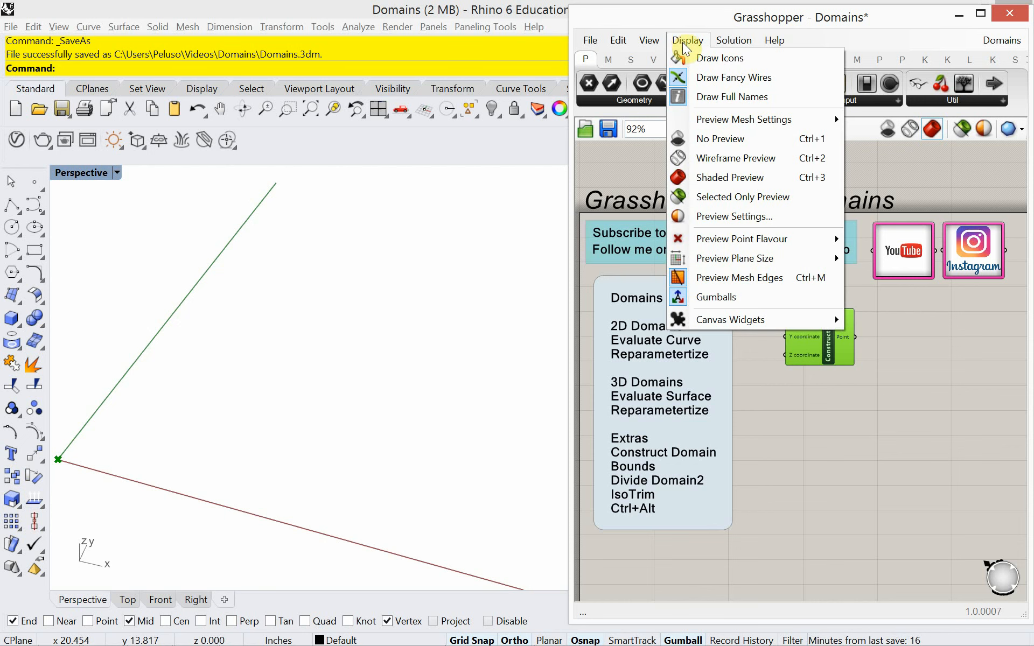
pyautogui.click(689, 57)
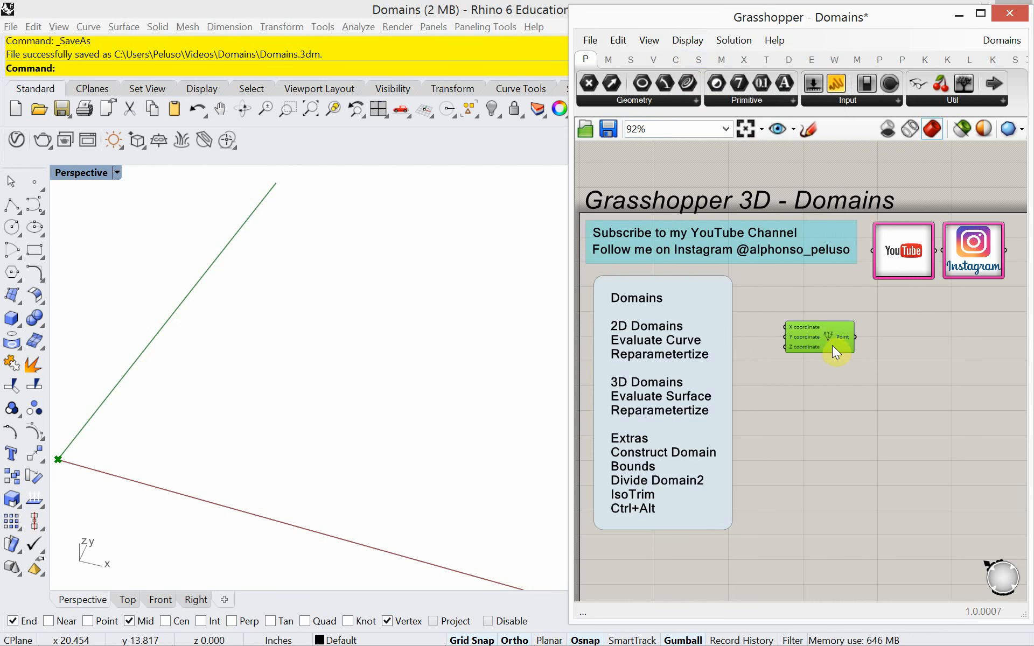
pyautogui.click(833, 345)
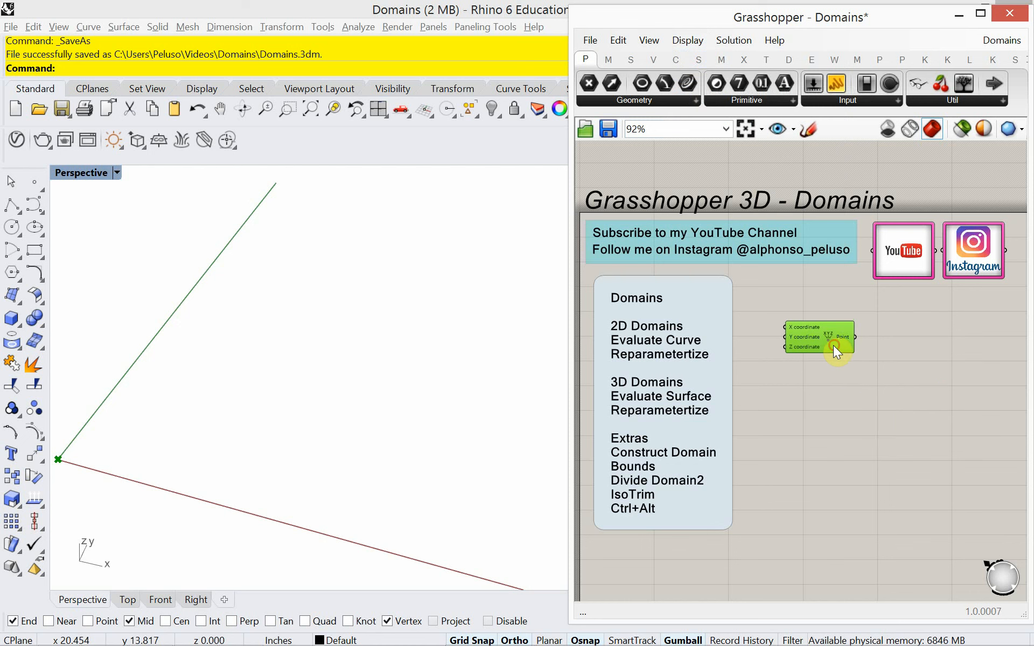
pyautogui.moveTo(833, 346); pyautogui.dragTo(822, 351)
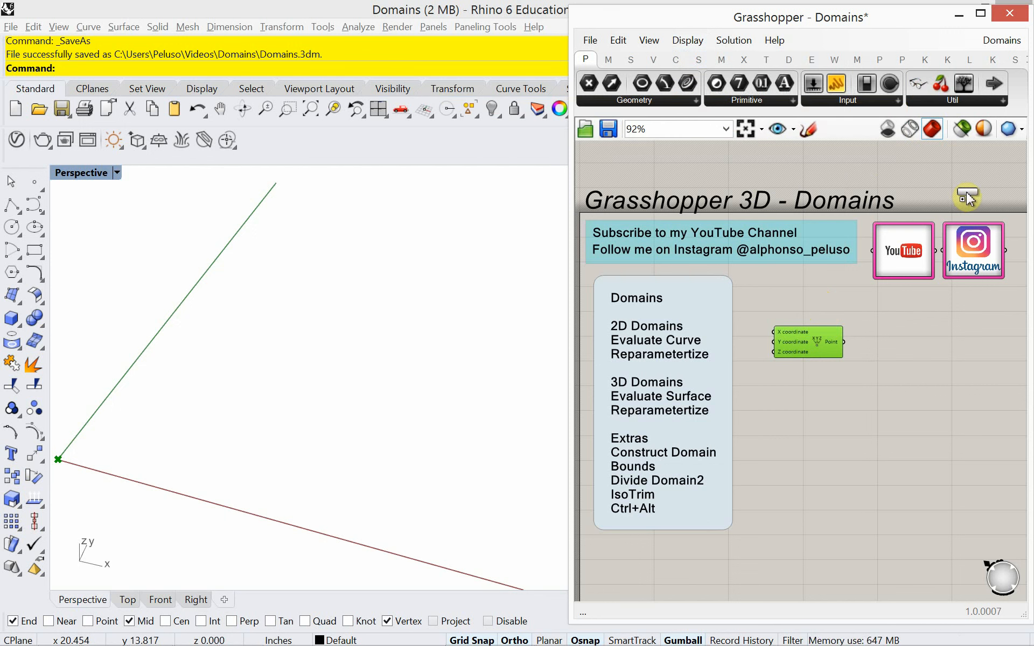
pyautogui.moveTo(966, 193); pyautogui.dragTo(966, 199)
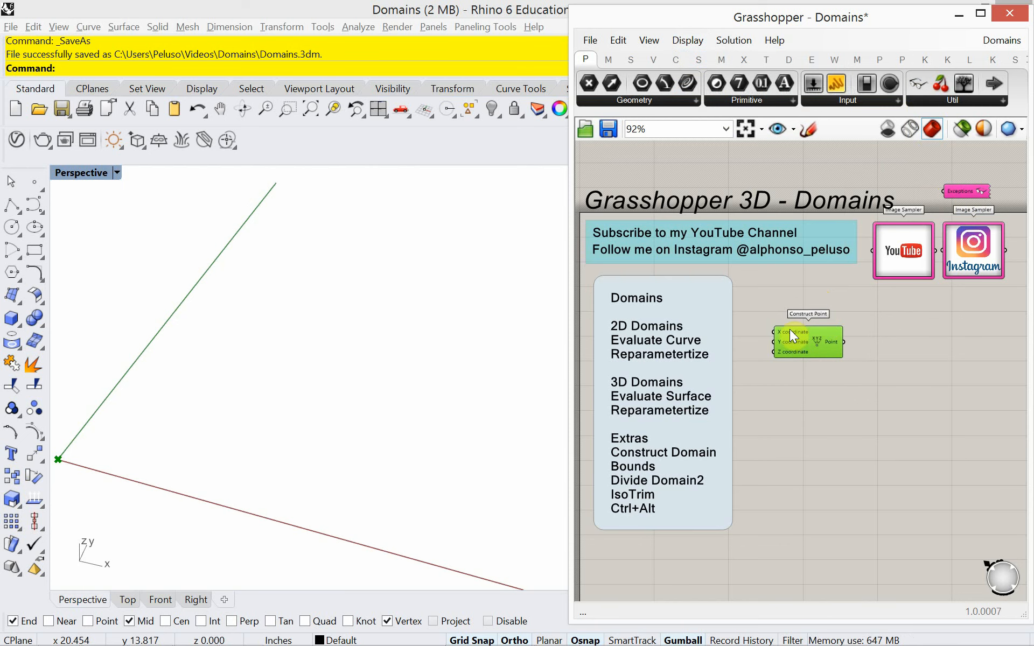
# - Duplicate the Construct Point component below the original and shift both away from the topic list to make room for inputs
pyautogui.scroll(5, 777, 369)
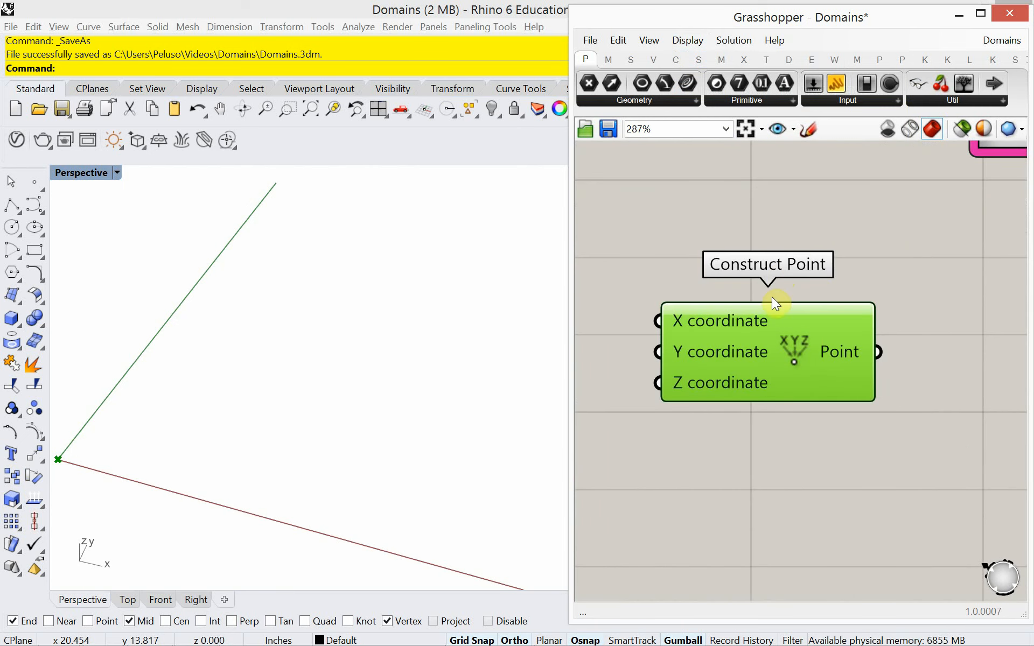
pyautogui.moveTo(809, 351)
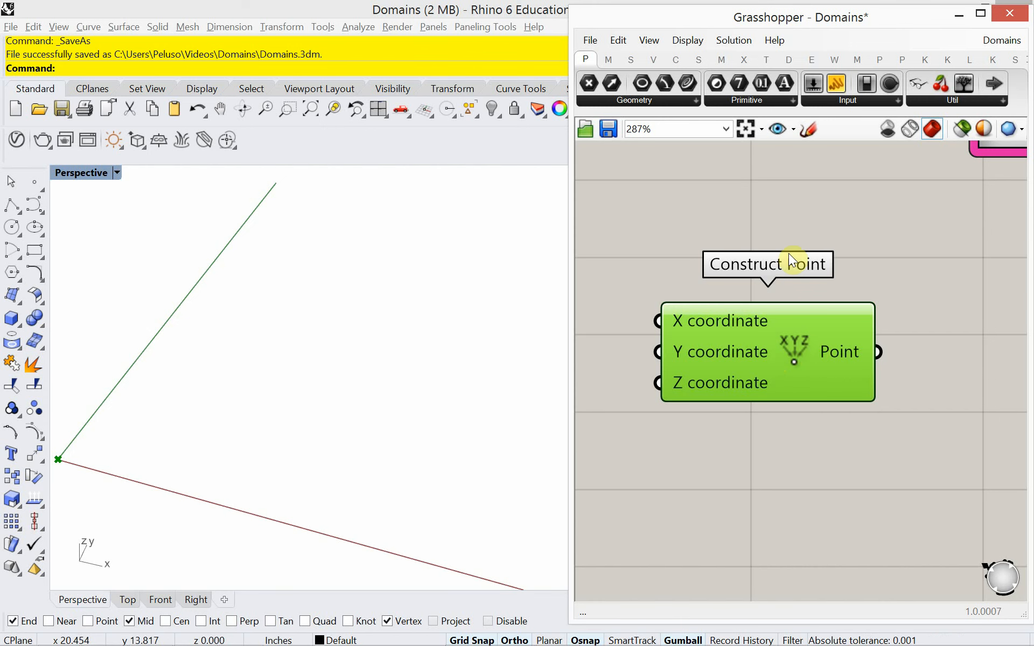
pyautogui.scroll(-3, 752, 425)
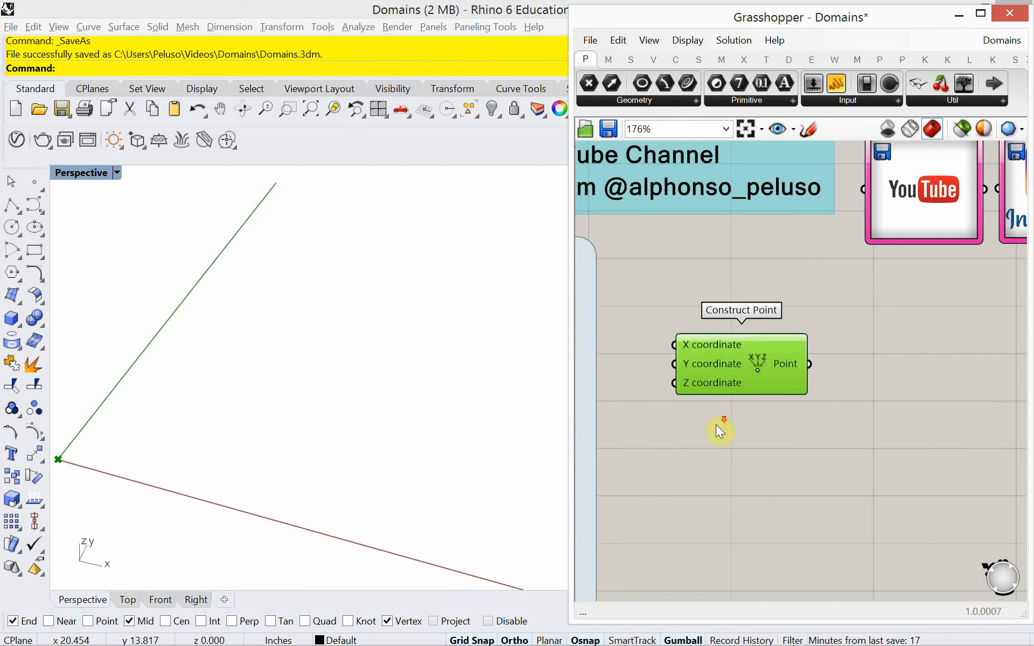
pyautogui.moveTo(721, 389); pyautogui.dragTo(787, 462)
pyautogui.moveTo(759, 419); pyautogui.dragTo(835, 404, button='right')
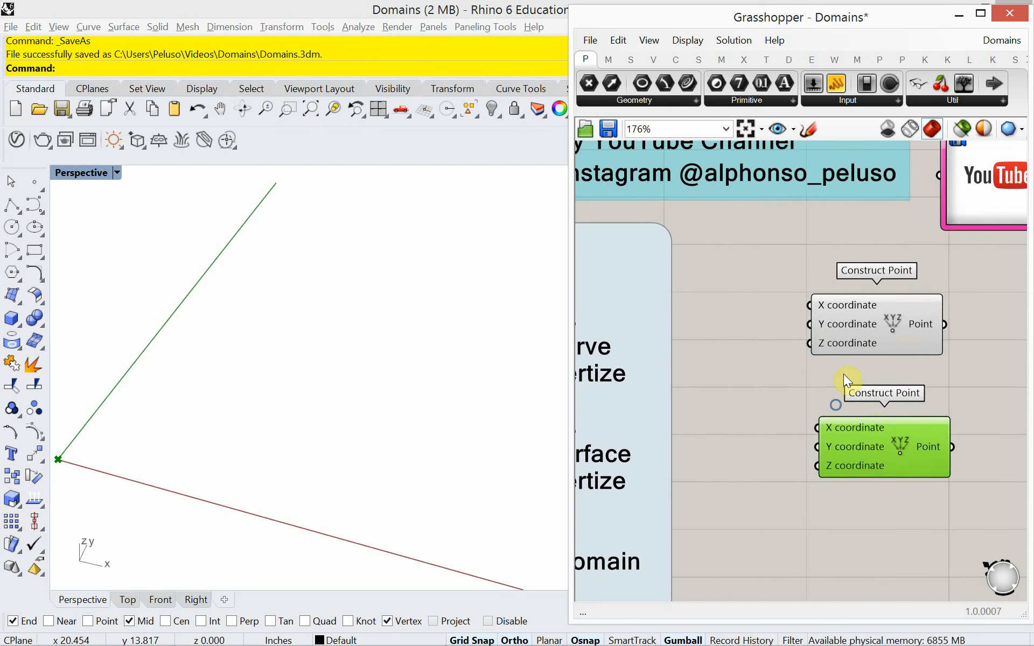
pyautogui.moveTo(872, 320); pyautogui.dragTo(926, 325)
pyautogui.moveTo(887, 432); pyautogui.dragTo(934, 433)
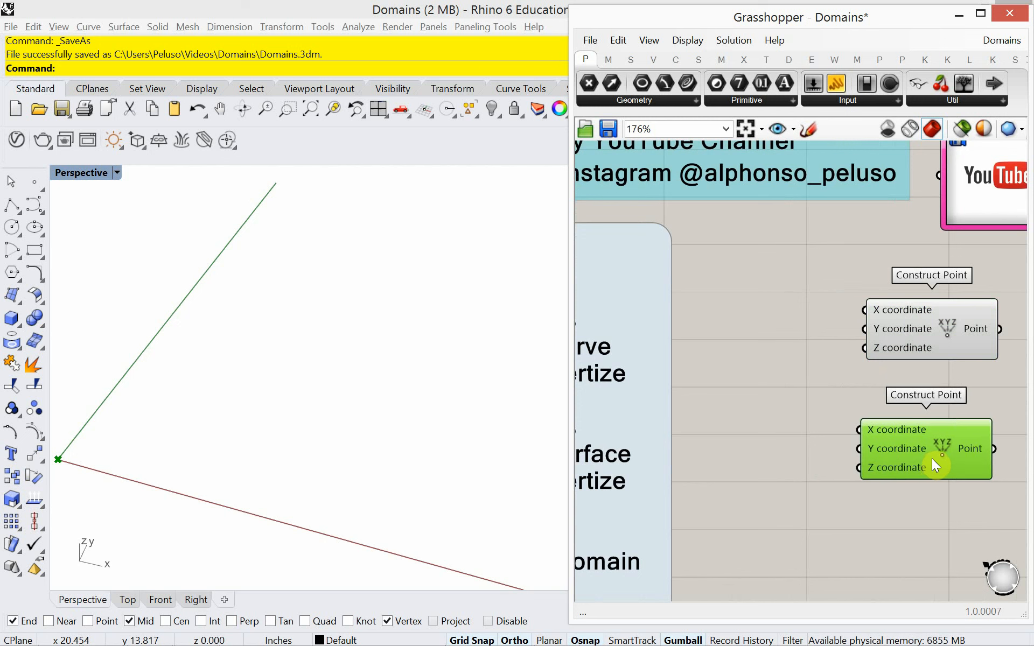
# - Add a number slider with the value 2.55 and move both Construct Point components clear of it
pyautogui.doubleClick(777, 439)
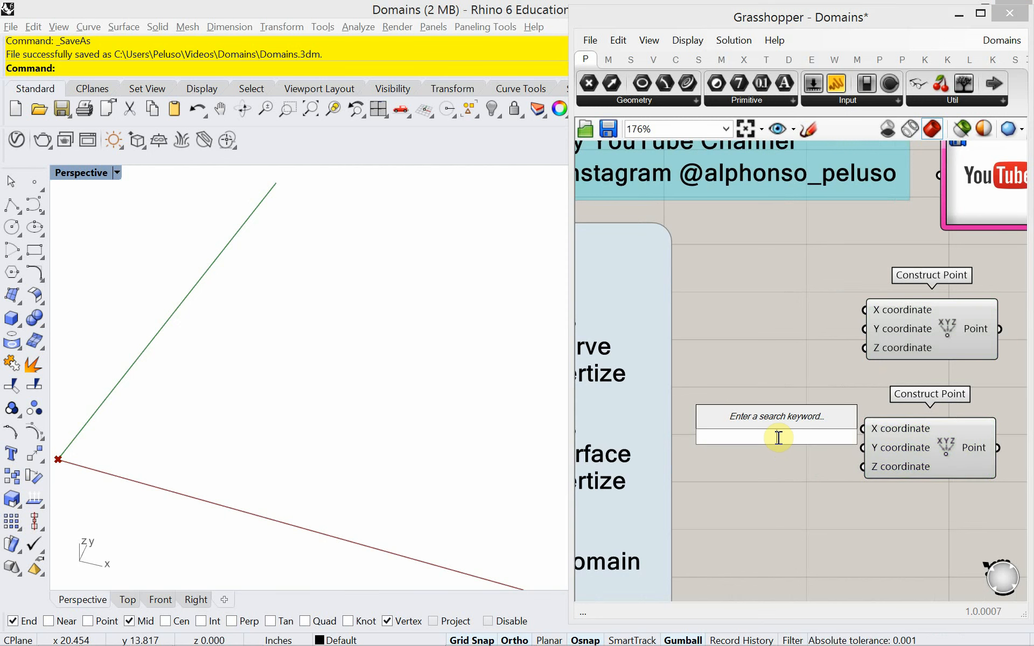
pyautogui.write('2.55')
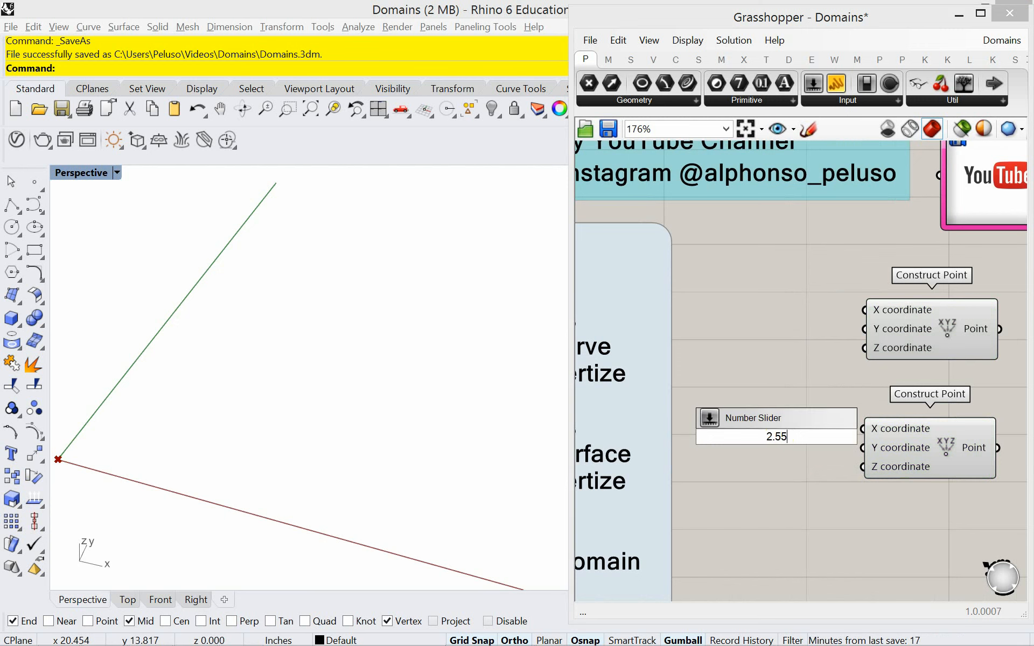
pyautogui.press('Return')
pyautogui.moveTo(794, 471); pyautogui.dragTo(671, 446, button='right')
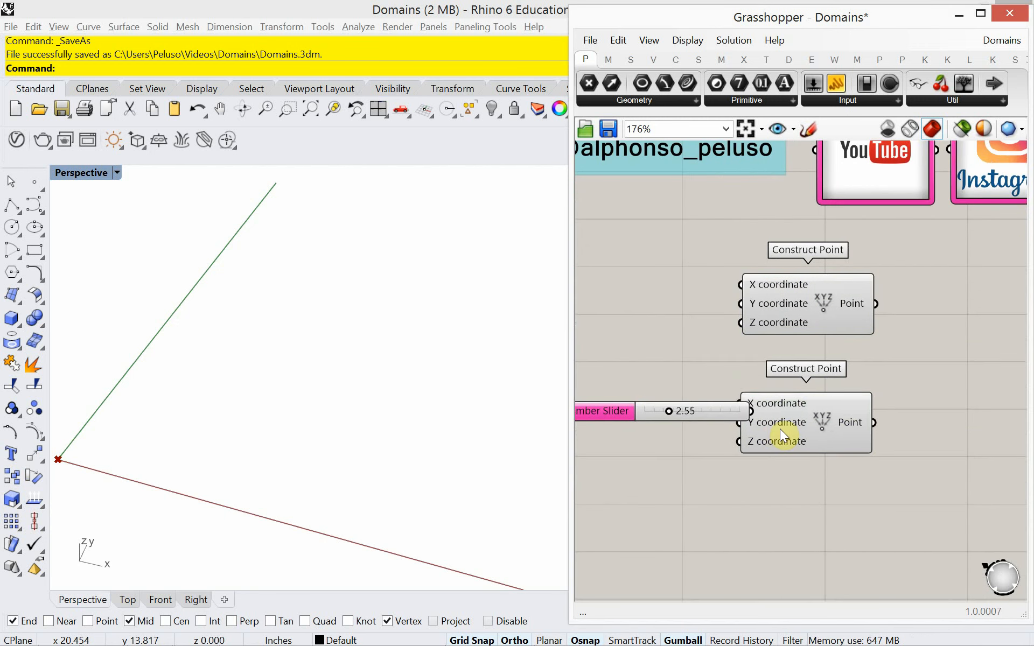
pyautogui.moveTo(780, 434); pyautogui.dragTo(823, 432)
pyautogui.moveTo(819, 323); pyautogui.dragTo(873, 328)
pyautogui.moveTo(881, 423); pyautogui.dragTo(894, 424)
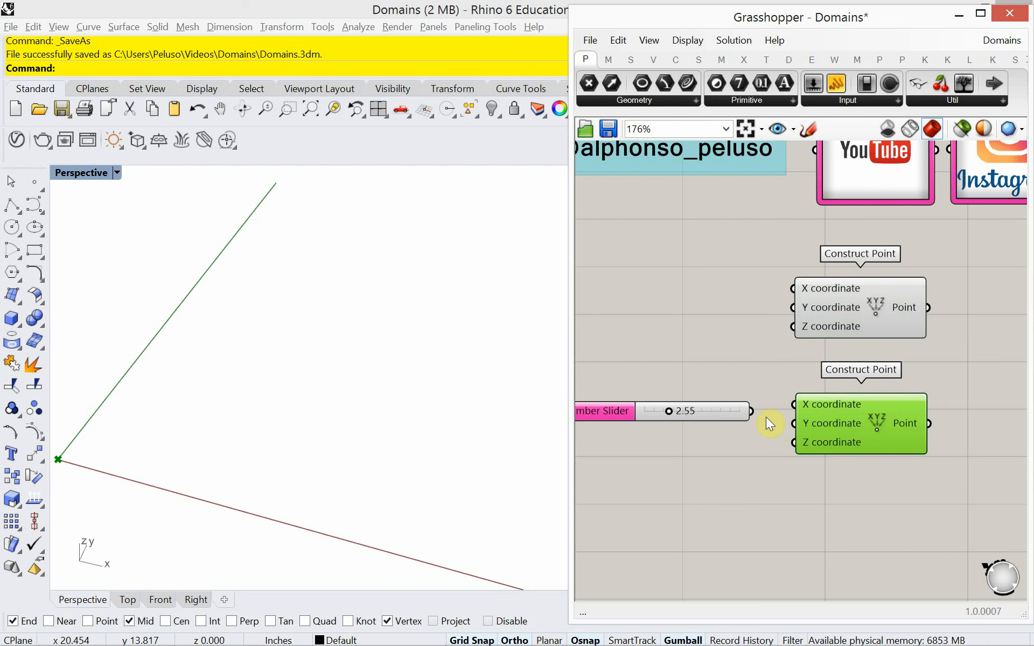
# - Feed the lower Construct Point's X coordinate from the slider at 3.68 and its Y coordinate from a copied slider at 3.17
pyautogui.moveTo(751, 412); pyautogui.dragTo(670, 428)
pyautogui.hotkey('ctrl', 'v')
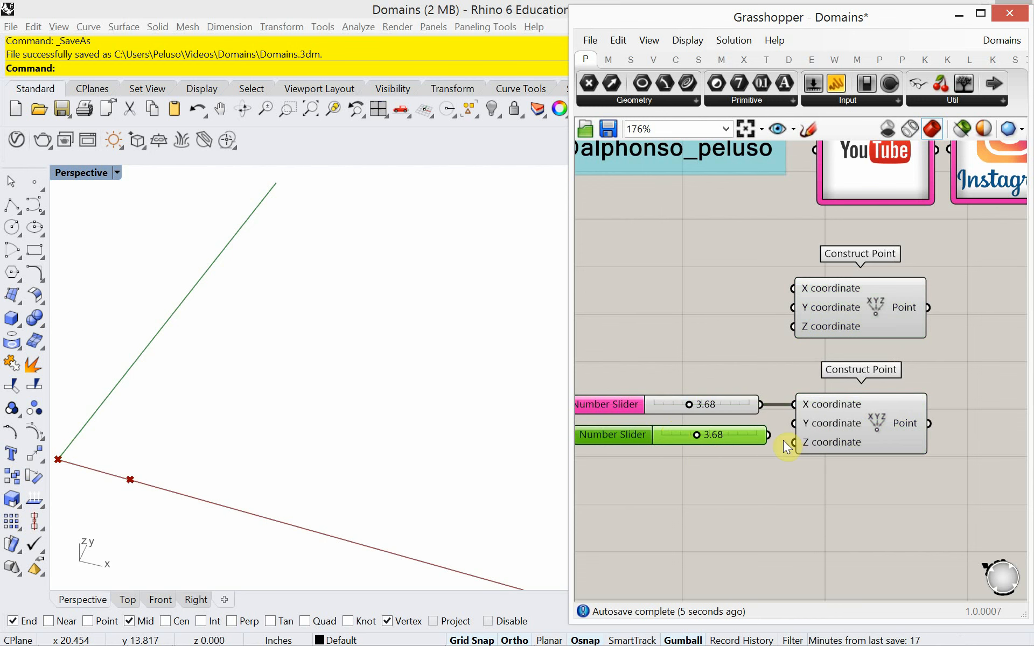
pyautogui.moveTo(768, 434); pyautogui.dragTo(792, 423)
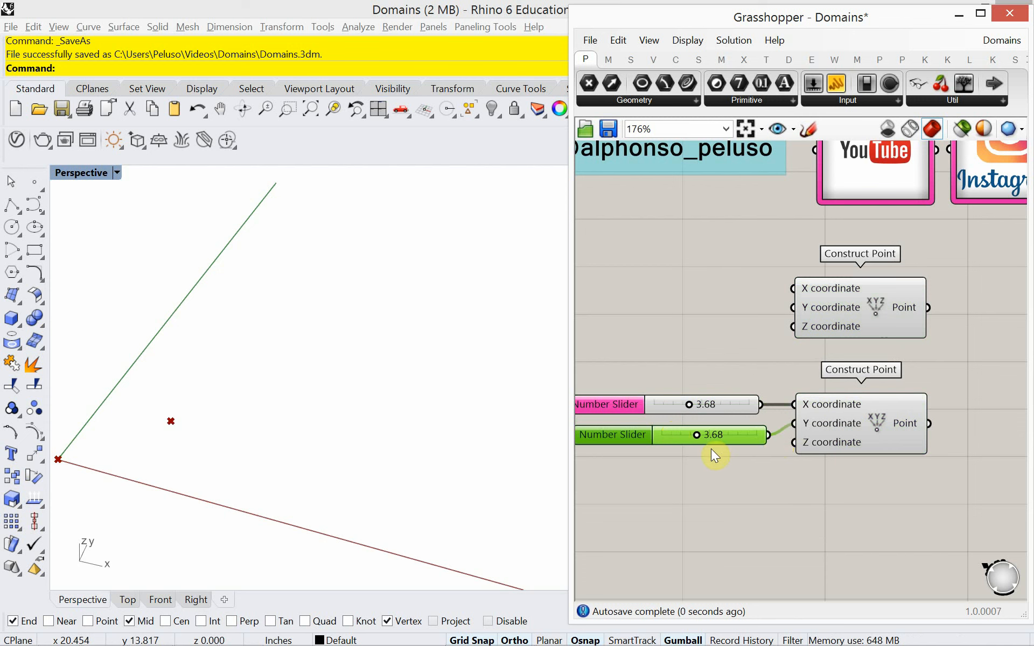
pyautogui.moveTo(697, 440); pyautogui.dragTo(690, 440)
# - Select the lower Construct Point with its two sliders and move the group slightly closer to the upper Construct Point
pyautogui.scroll(-2, 747, 491)
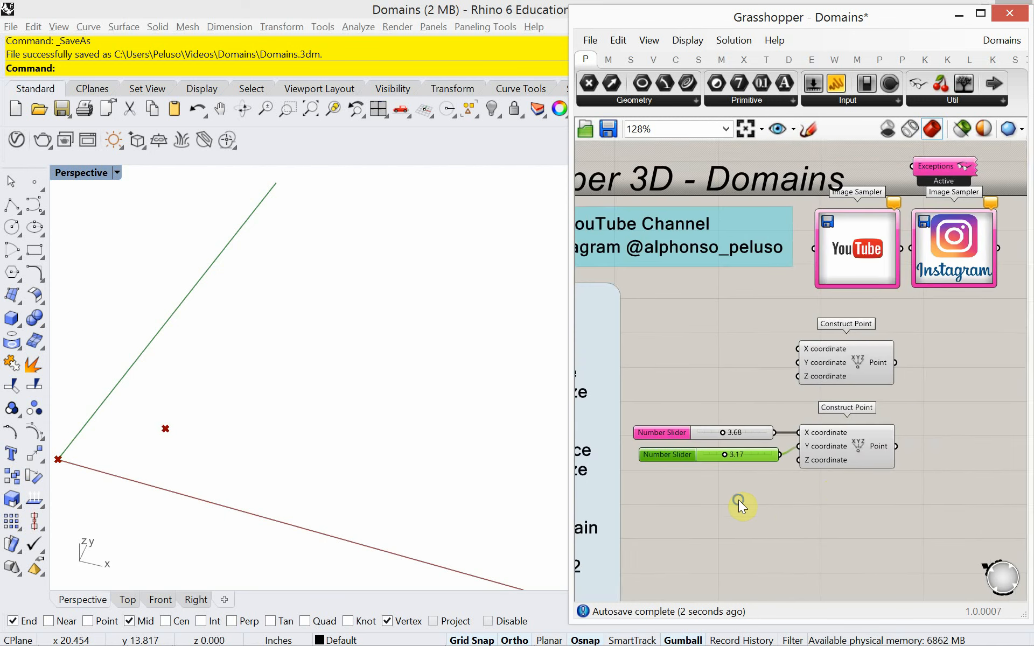
pyautogui.moveTo(738, 499); pyautogui.dragTo(726, 479, button='right')
pyautogui.moveTo(861, 477); pyautogui.dragTo(690, 391)
pyautogui.moveTo(824, 441); pyautogui.dragTo(824, 428)
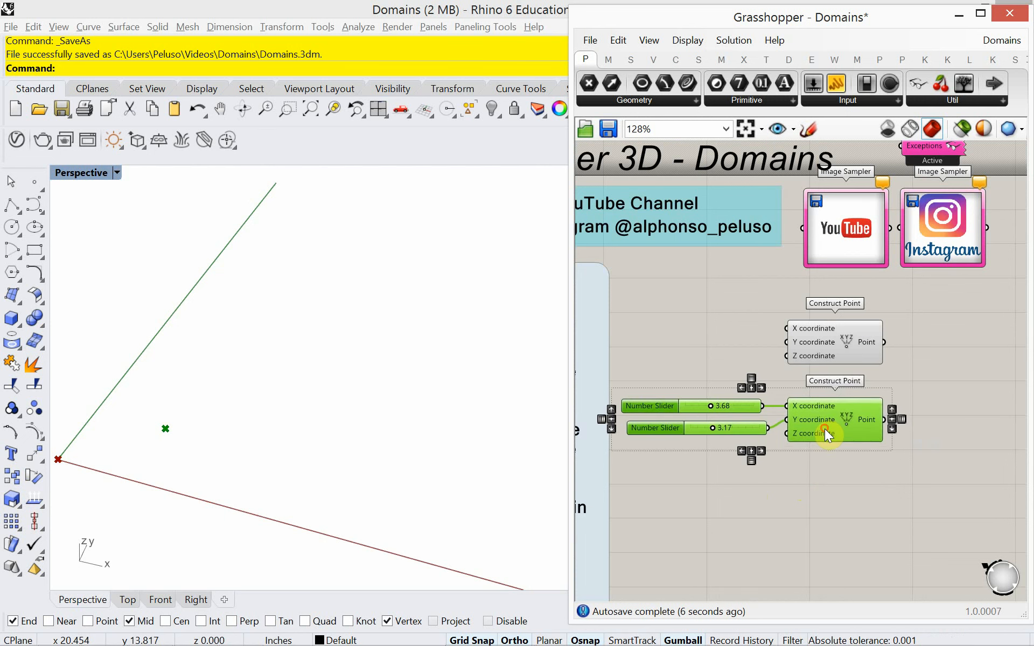
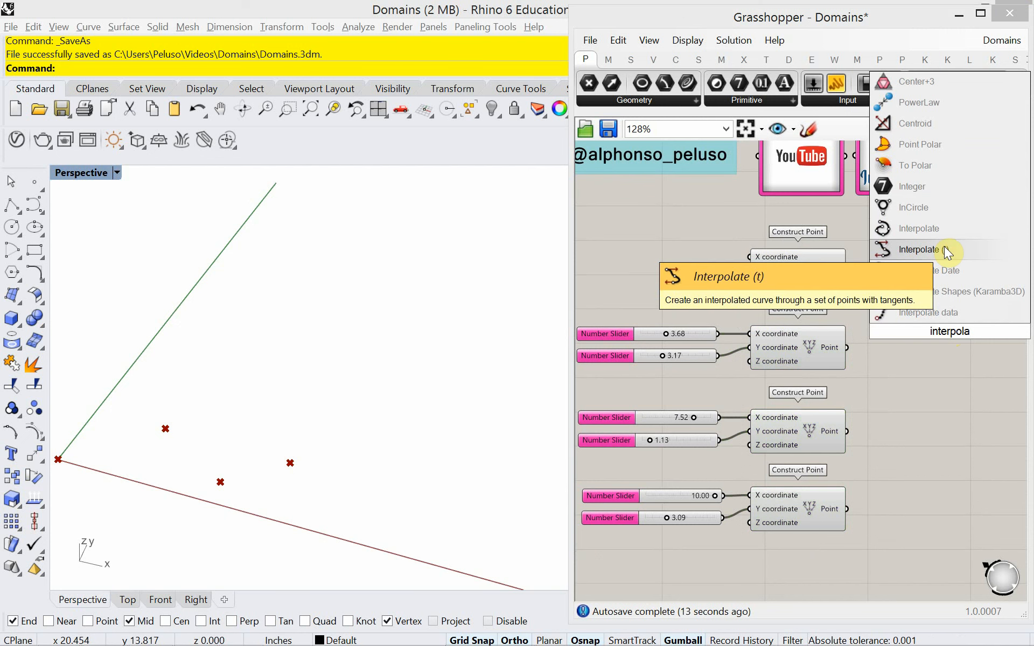
# - Add an Interpolate component beside the Construct Points and feed the uppermost point into its Vertices input
pyautogui.click(906, 230)
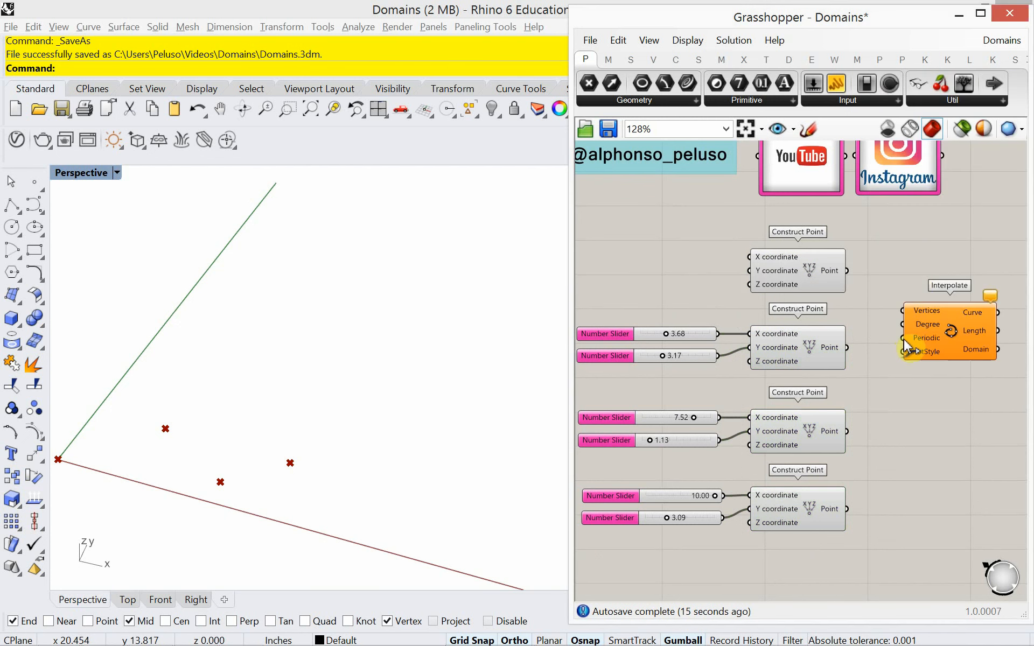
pyautogui.moveTo(903, 330); pyautogui.dragTo(905, 291)
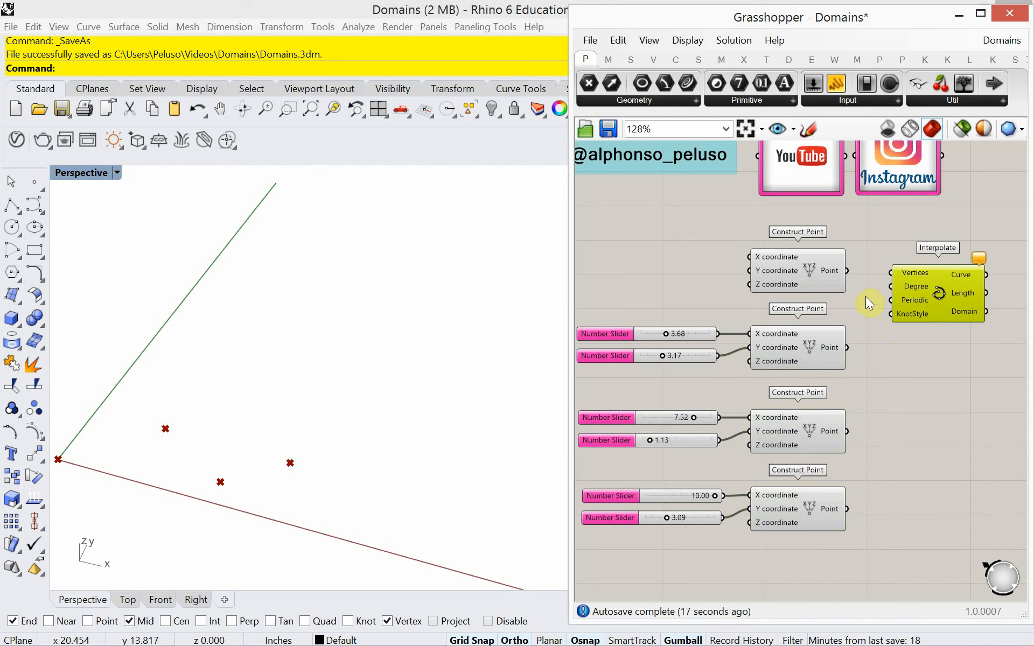
pyautogui.moveTo(848, 271); pyautogui.dragTo(894, 285)
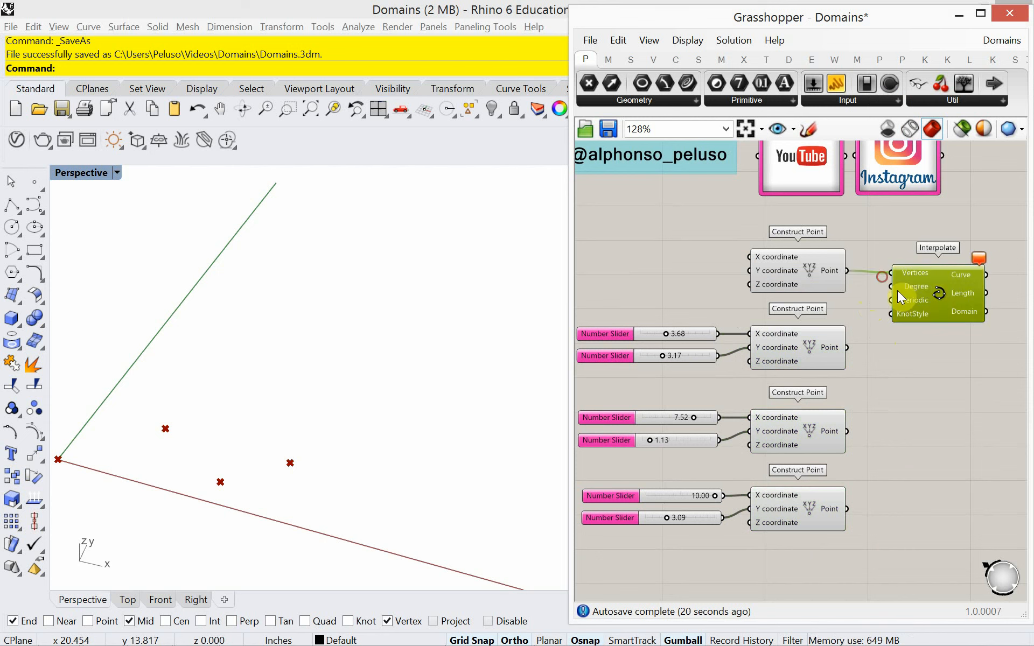
pyautogui.click(921, 330)
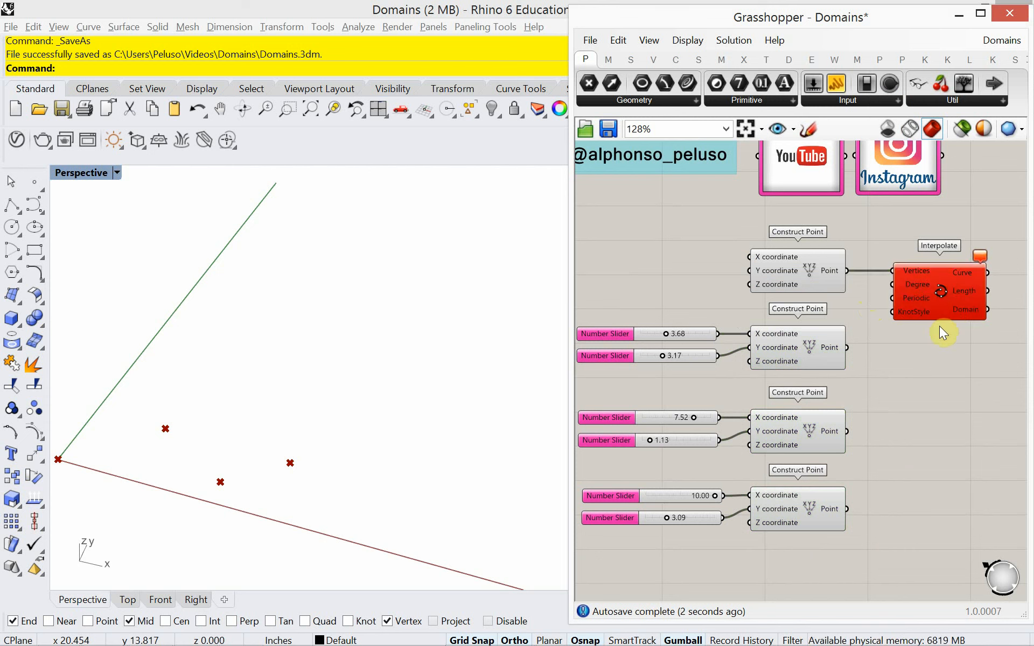
# - Add the other three points in order to the Interpolate Vertices input and move the component down beside the lower points
pyautogui.moveTo(847, 347); pyautogui.dragTo(890, 270)
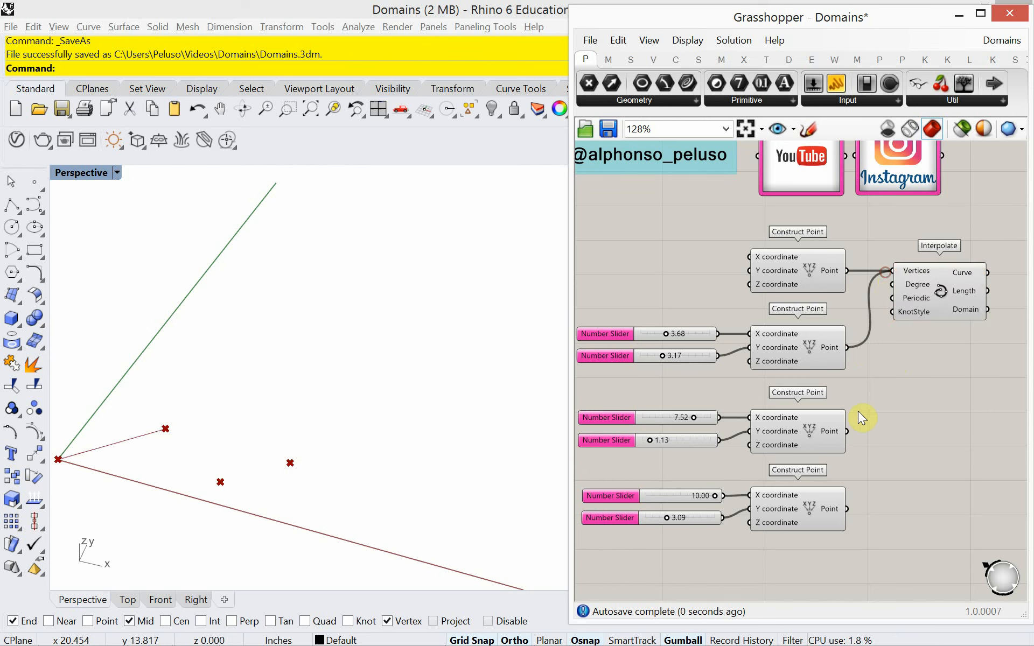
pyautogui.keyDown('shift'); pyautogui.moveTo(848, 430); pyautogui.dragTo(895, 272); pyautogui.keyUp('shift')
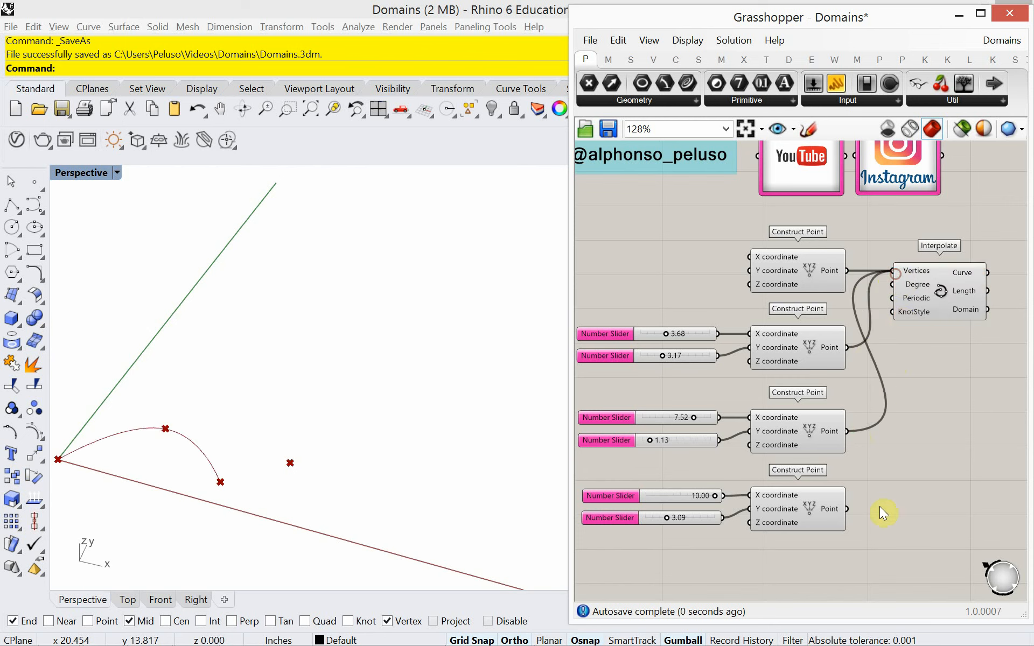
pyautogui.keyDown('shift'); pyautogui.moveTo(846, 508); pyautogui.dragTo(893, 271); pyautogui.keyUp('shift')
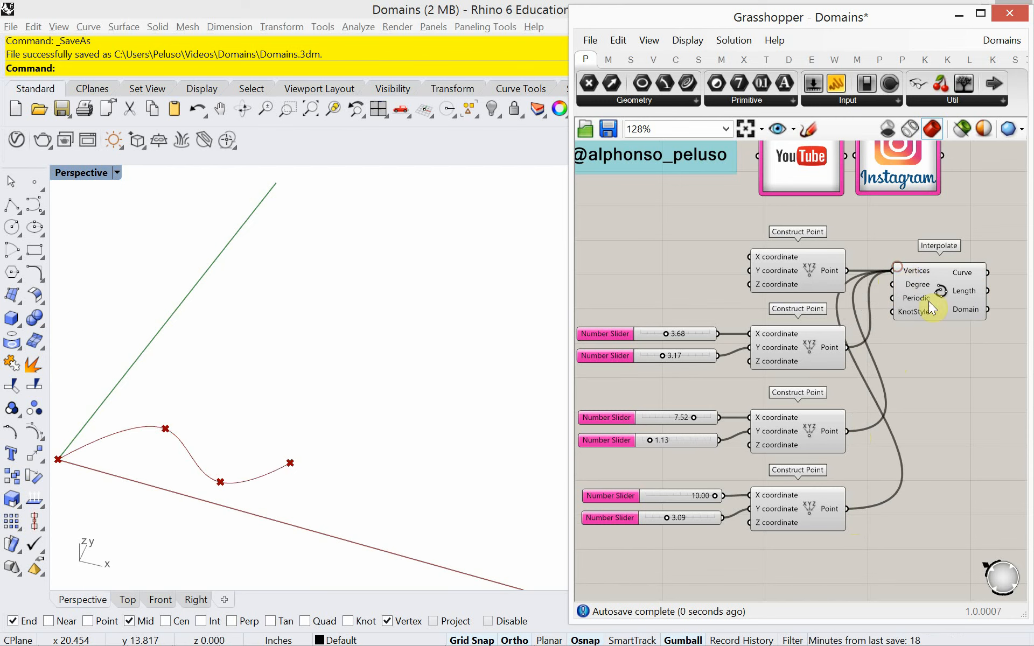
pyautogui.moveTo(933, 309); pyautogui.dragTo(965, 405)
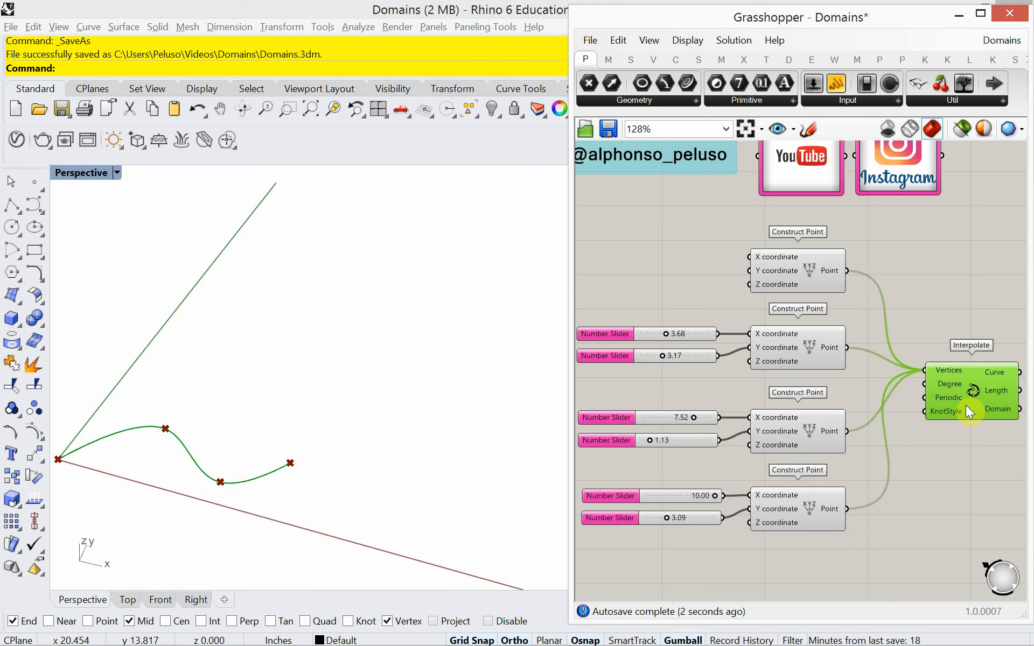
# - Turn off the viewport preview of all four Construct Point components
pyautogui.moveTo(840, 404); pyautogui.dragTo(835, 377, button='right')
pyautogui.scroll(-2, 845, 396)
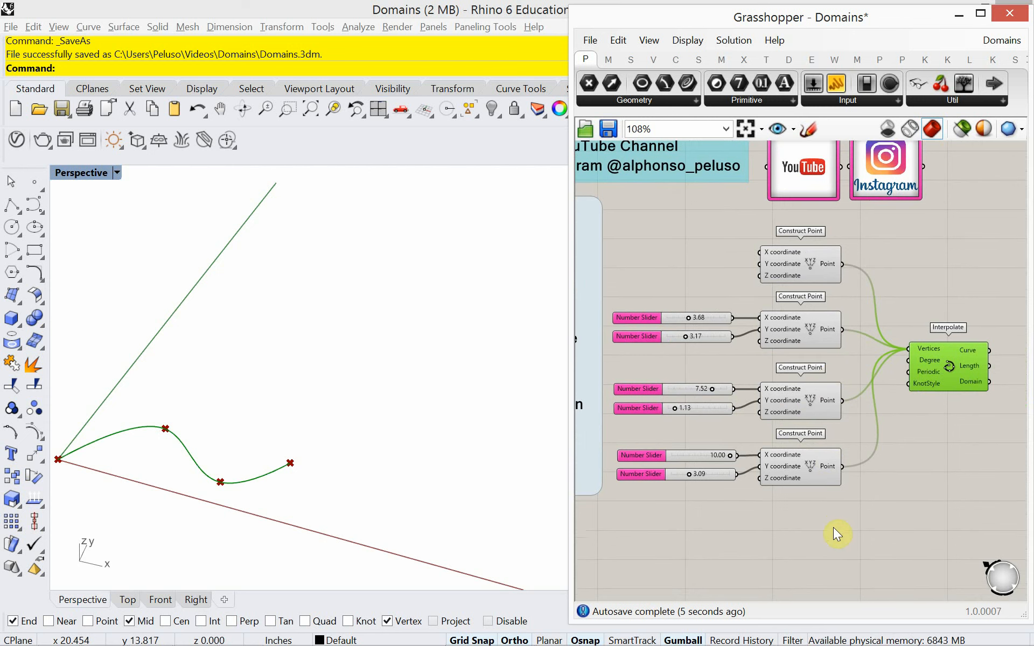
pyautogui.moveTo(833, 526); pyautogui.dragTo(784, 248)
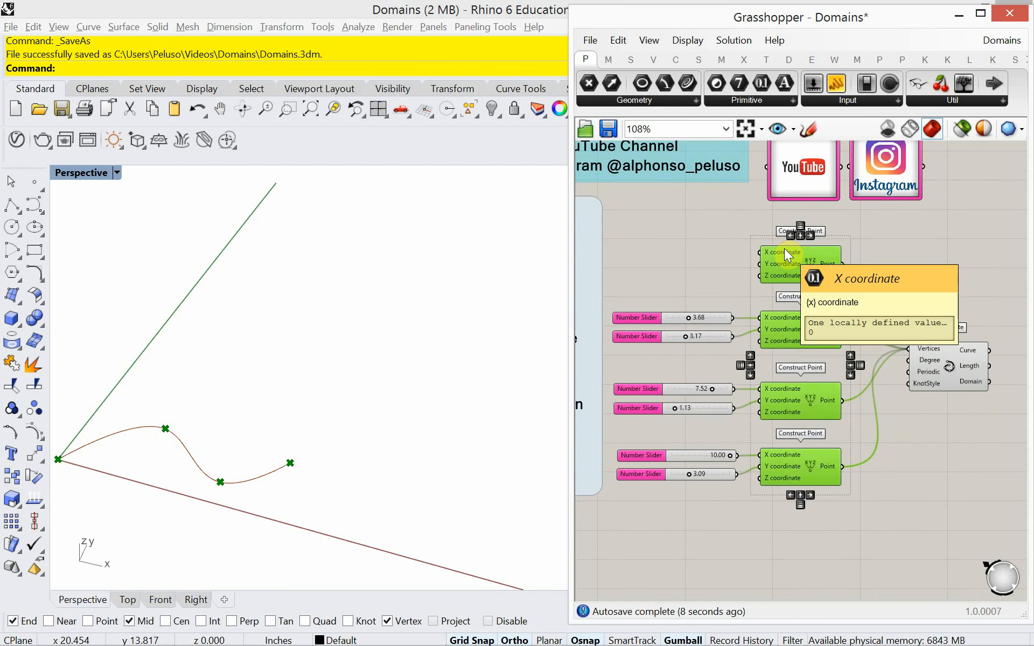
pyautogui.moveTo(793, 273)
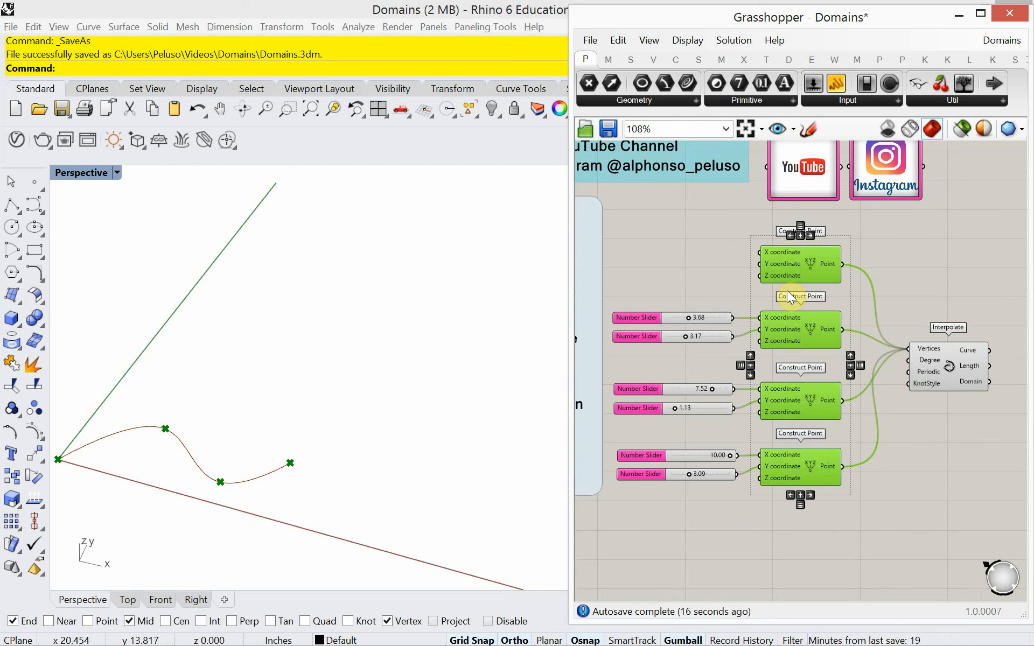
pyautogui.hotkey('ctrl', 'q')
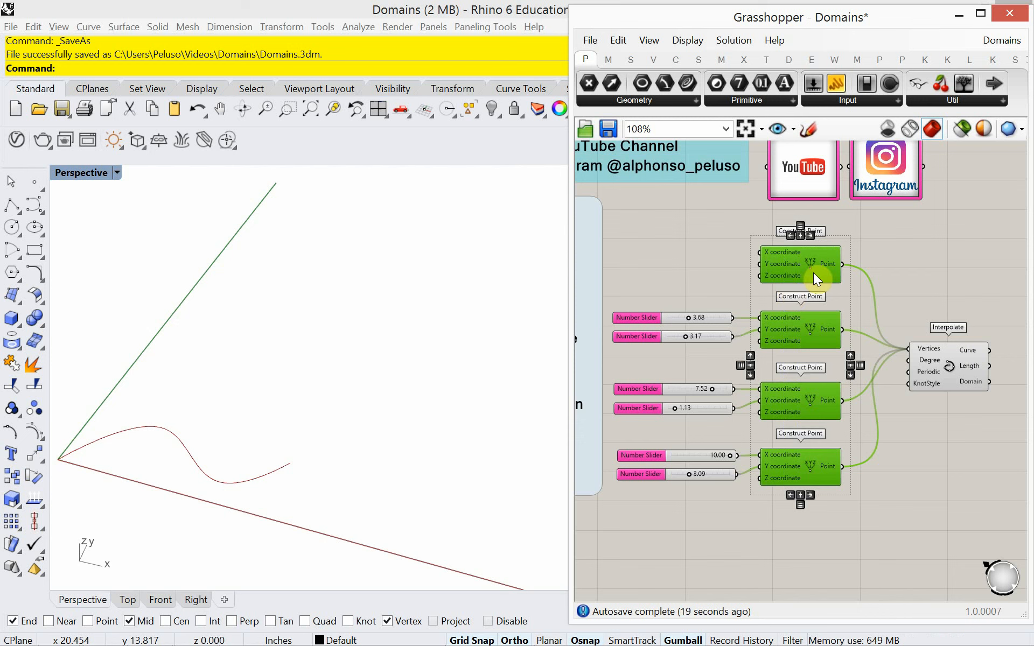
pyautogui.click(887, 264)
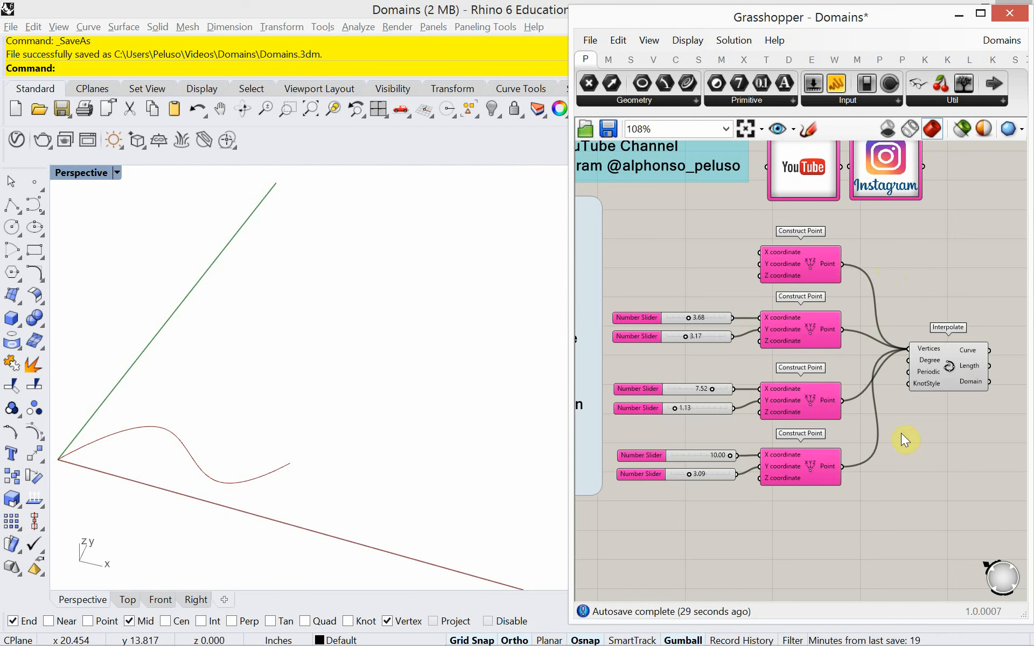
# - Nudge the Interpolate component upward and place an empty panel beside its outputs
pyautogui.moveTo(950, 374); pyautogui.dragTo(953, 357)
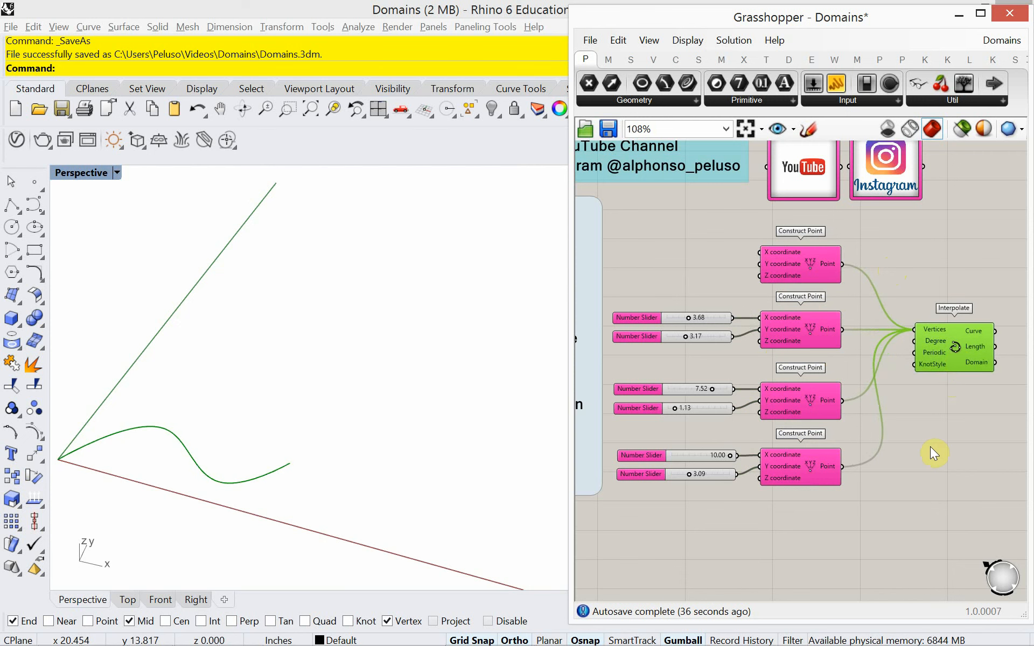
pyautogui.moveTo(879, 427); pyautogui.dragTo(904, 460, button='right')
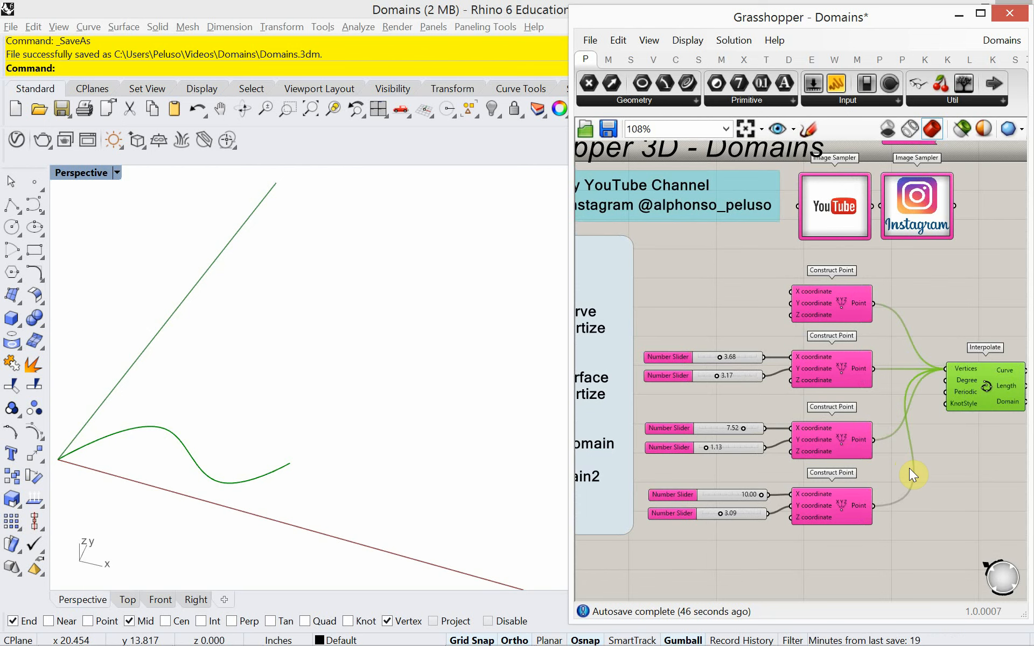
pyautogui.moveTo(909, 467); pyautogui.dragTo(874, 454, button='right')
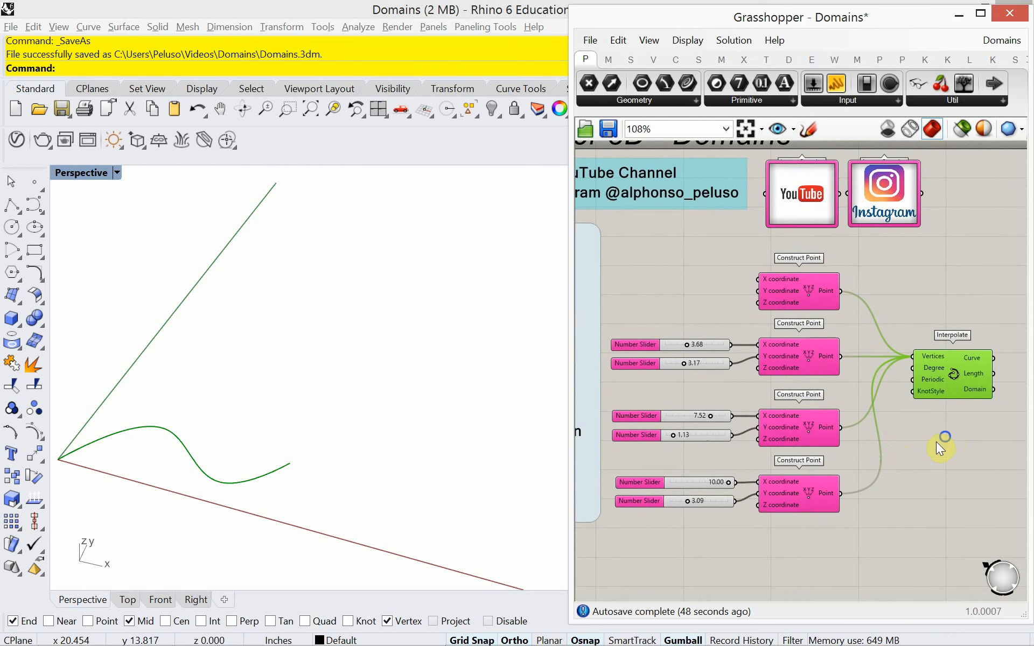
pyautogui.moveTo(935, 445); pyautogui.dragTo(842, 449, button='right')
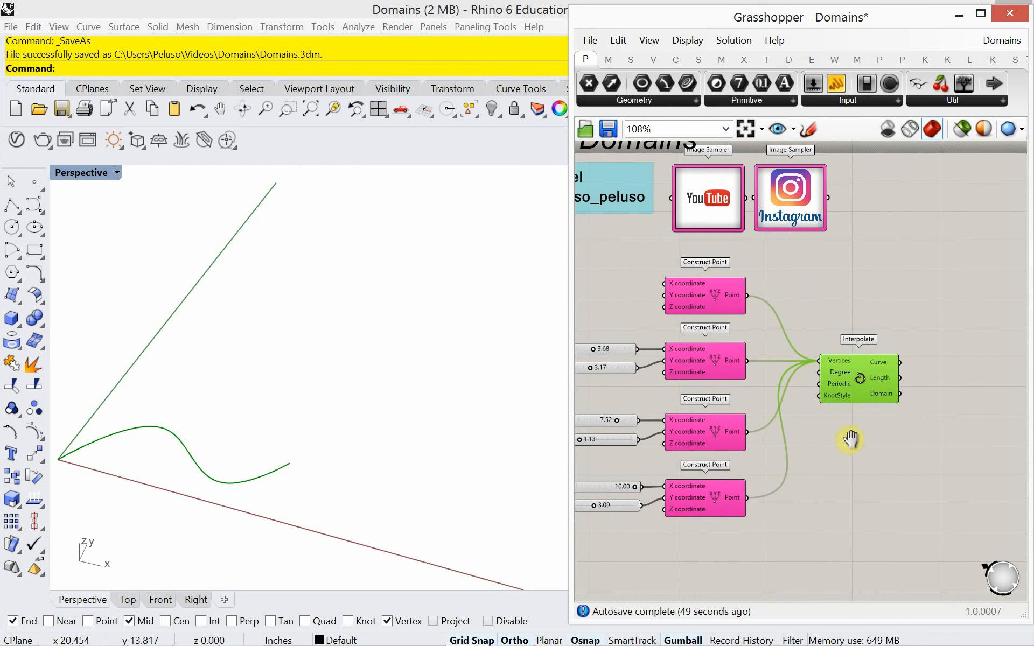
pyautogui.click(832, 86)
pyautogui.click(955, 373)
pyautogui.moveTo(934, 427); pyautogui.dragTo(859, 422, button='right')
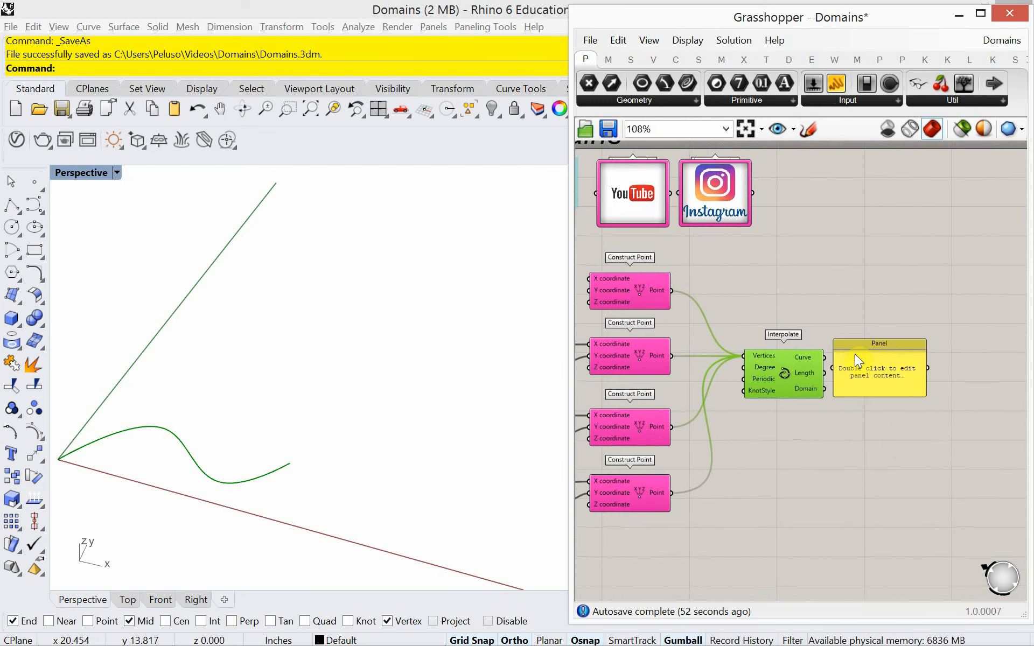
# - Wire the Interpolate Length output into the panel and line the panel up with that output
pyautogui.scroll(3, 854, 353)
pyautogui.click(857, 353)
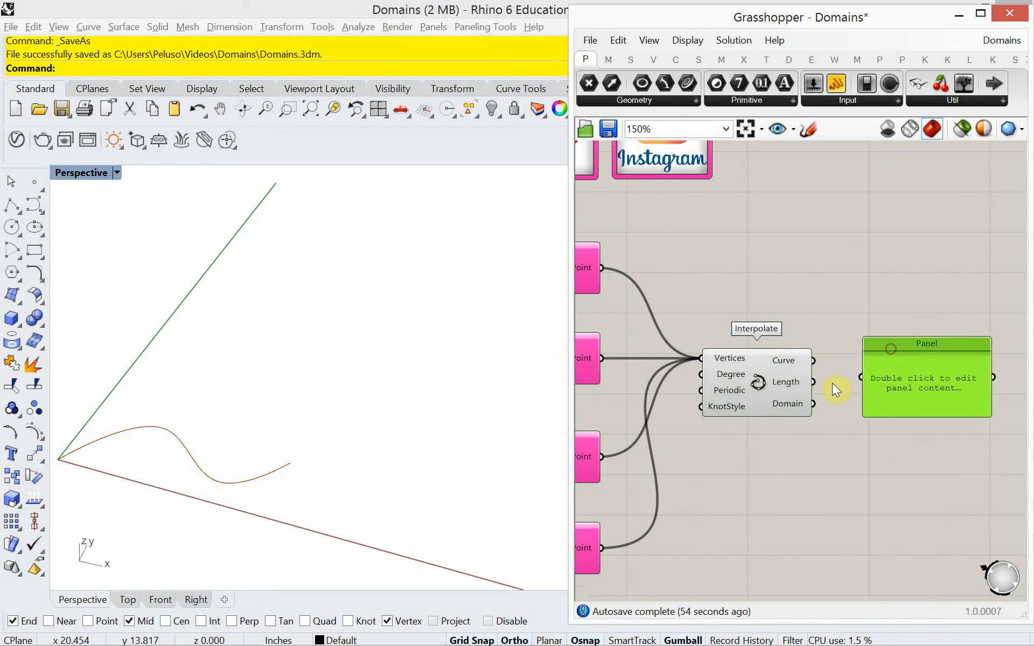
pyautogui.moveTo(813, 381); pyautogui.dragTo(861, 376)
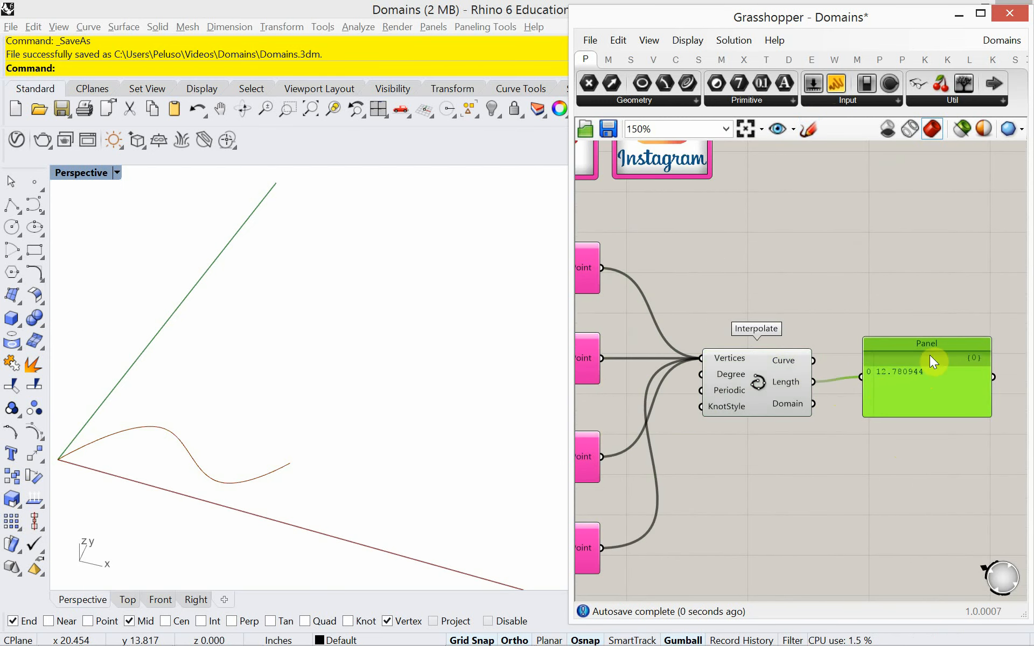
pyautogui.moveTo(942, 345); pyautogui.dragTo(952, 350)
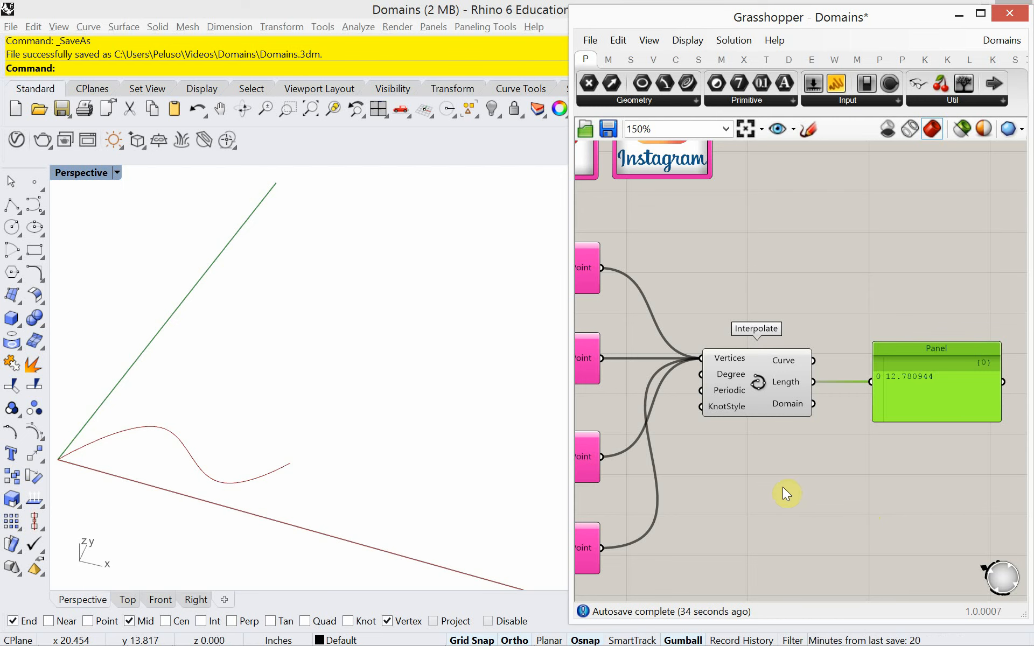
# - Add an Evaluate Curve component below the Interpolate component and the panel
pyautogui.scroll(-3, 791, 474)
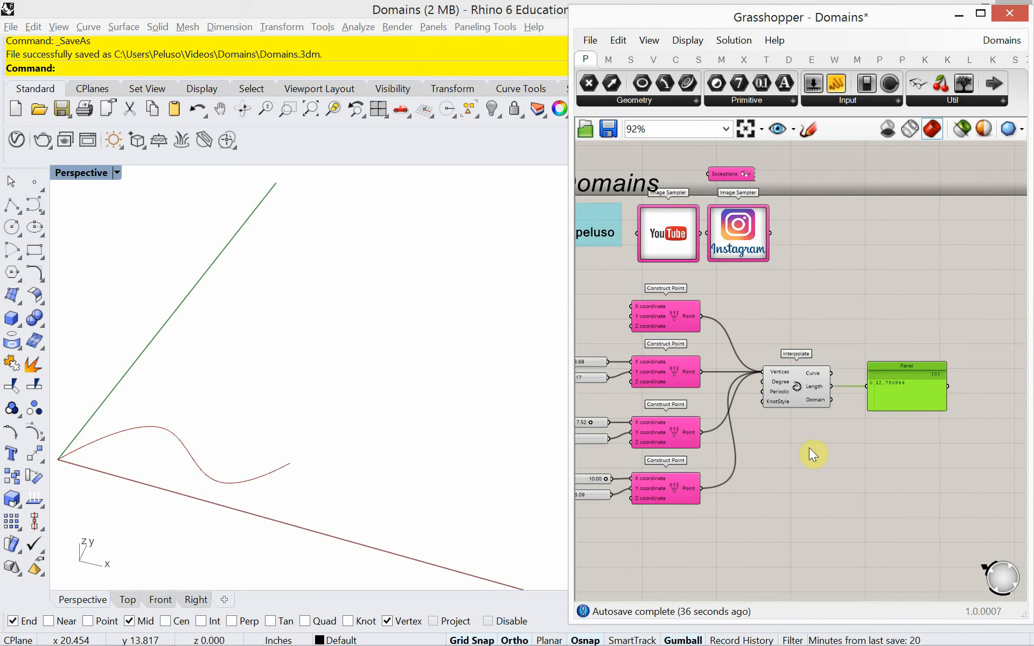
pyautogui.moveTo(813, 455); pyautogui.dragTo(838, 451, button='right')
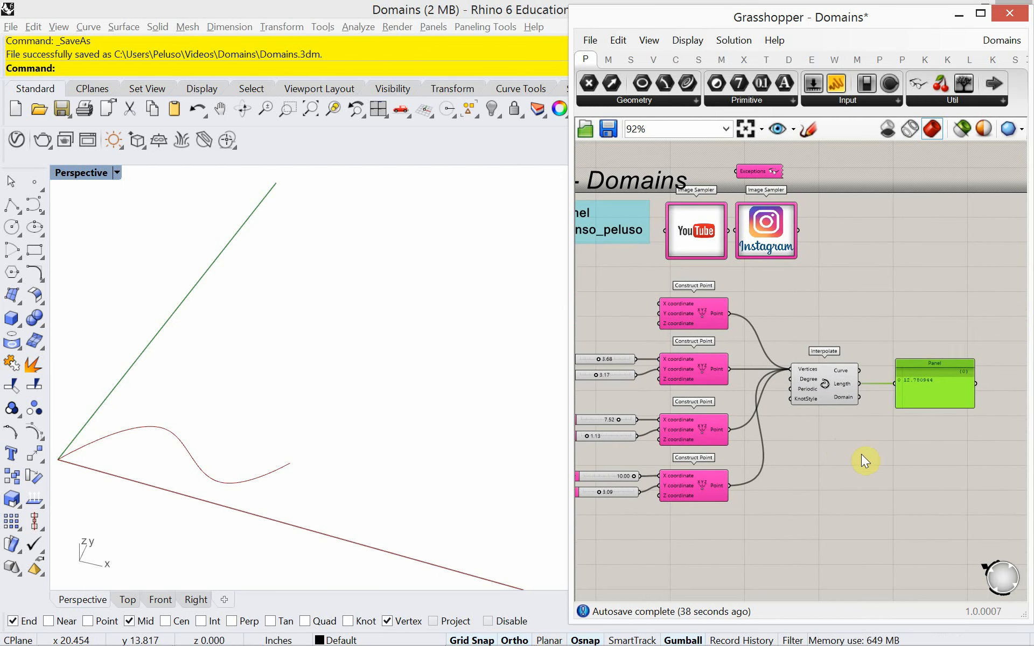
pyautogui.doubleClick(877, 450)
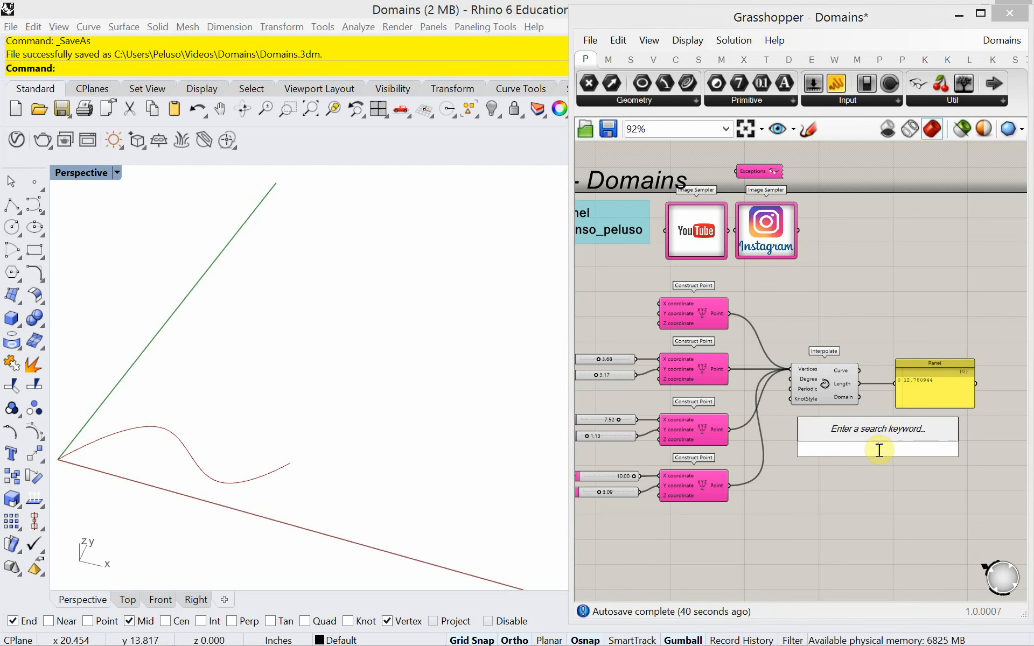
pyautogui.write('evaluate')
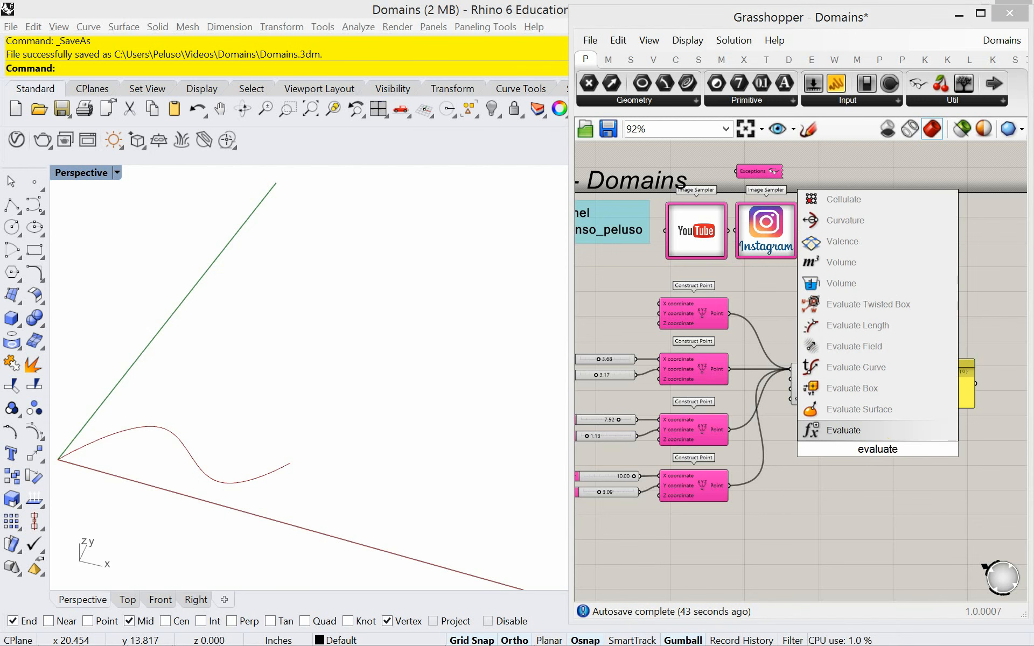
pyautogui.click(889, 367)
# - Position Evaluate Curve directly beneath the panel and feed its Curve input from the Interpolate Curve output
pyautogui.scroll(3, 896, 447)
pyautogui.moveTo(862, 467); pyautogui.dragTo(942, 457)
pyautogui.moveTo(880, 444); pyautogui.dragTo(795, 432, button='right')
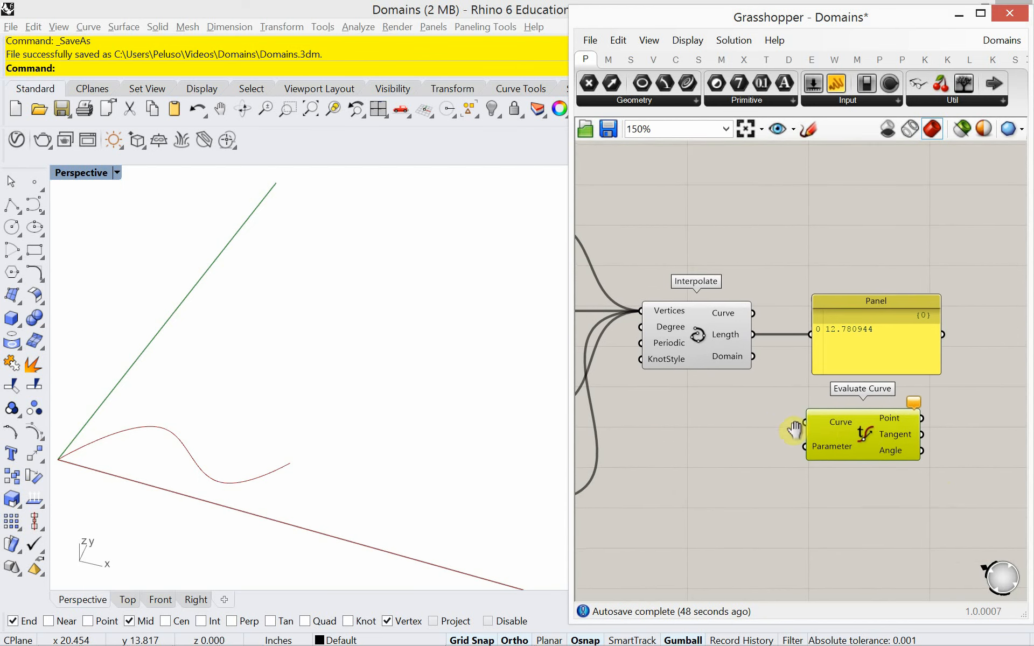
pyautogui.moveTo(817, 426); pyautogui.dragTo(826, 423)
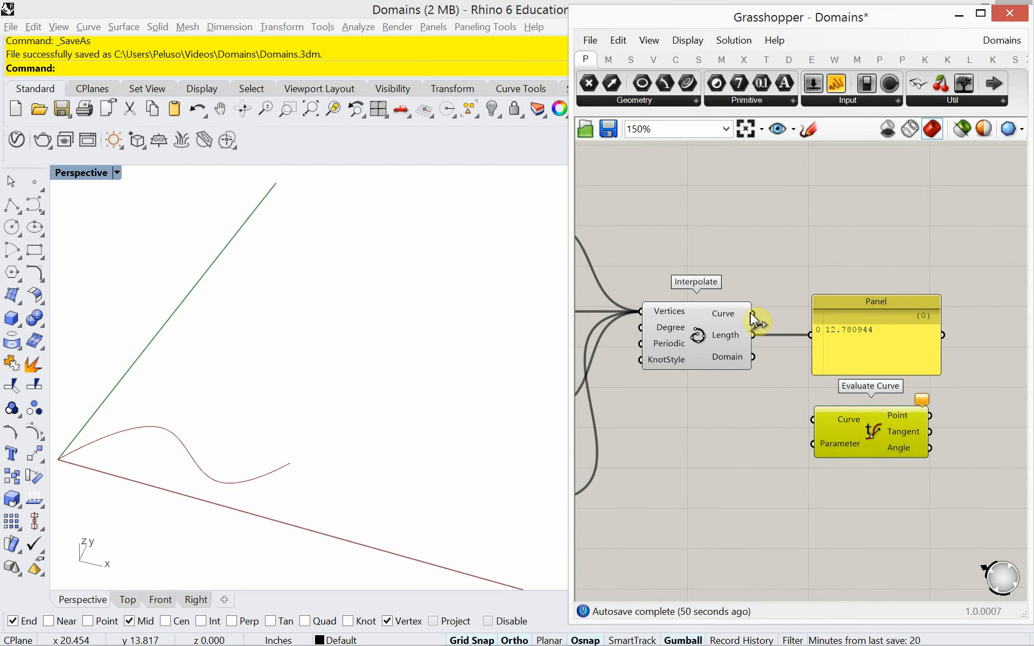
pyautogui.moveTo(752, 314); pyautogui.dragTo(798, 434)
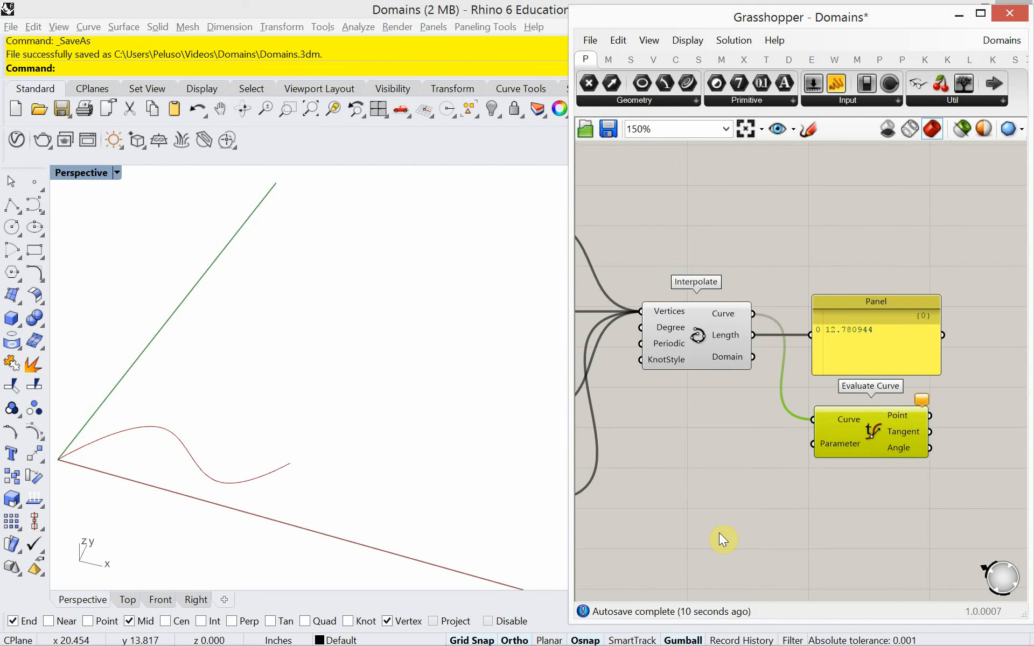
# - Add a number slider at 0.5, connect it to Evaluate Curve's Parameter input, and move it closer to the component
pyautogui.moveTo(735, 361)
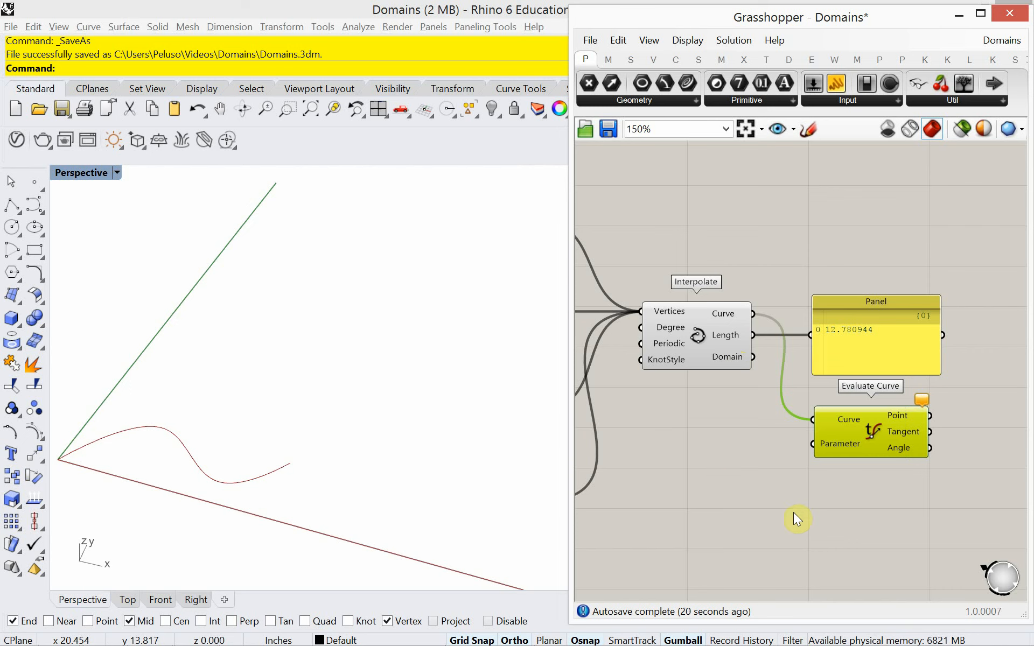
pyautogui.doubleClick(738, 495)
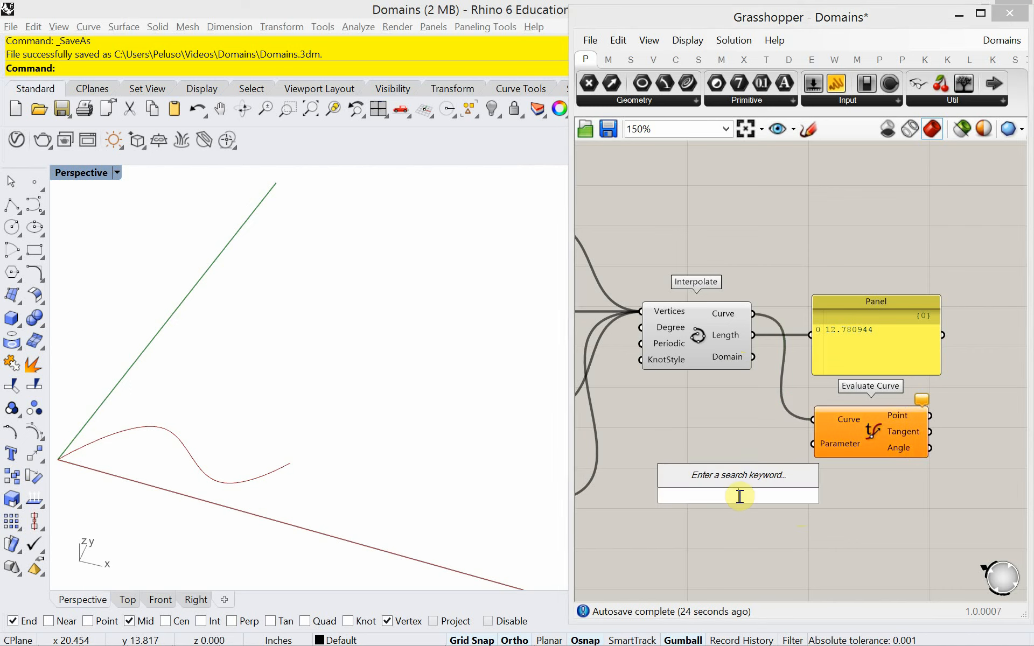
pyautogui.write('.3')
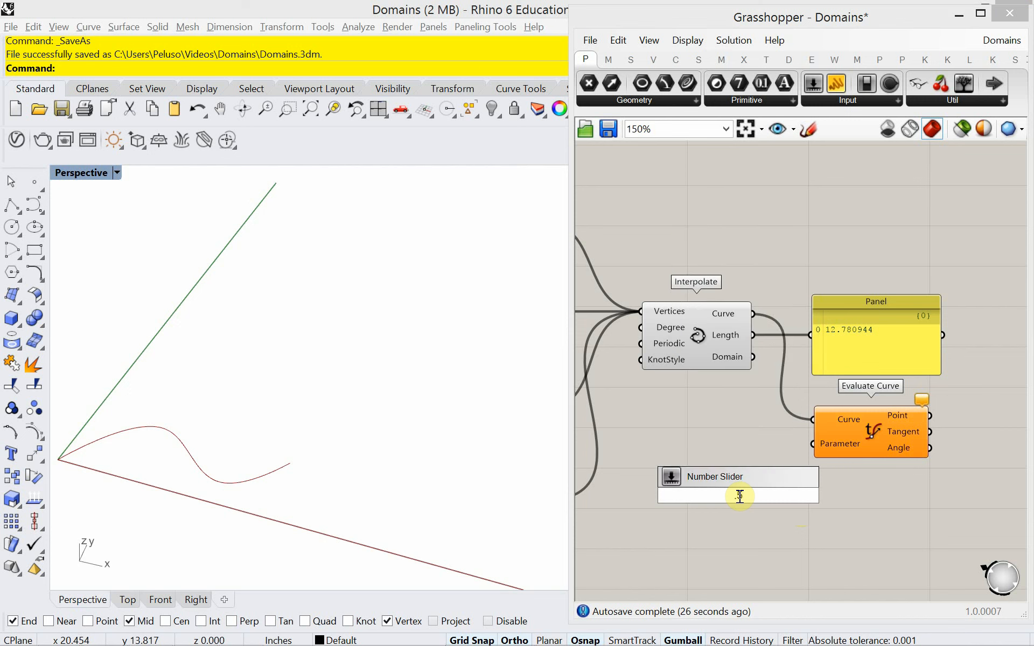
pyautogui.press('Return')
pyautogui.moveTo(820, 496); pyautogui.dragTo(809, 462)
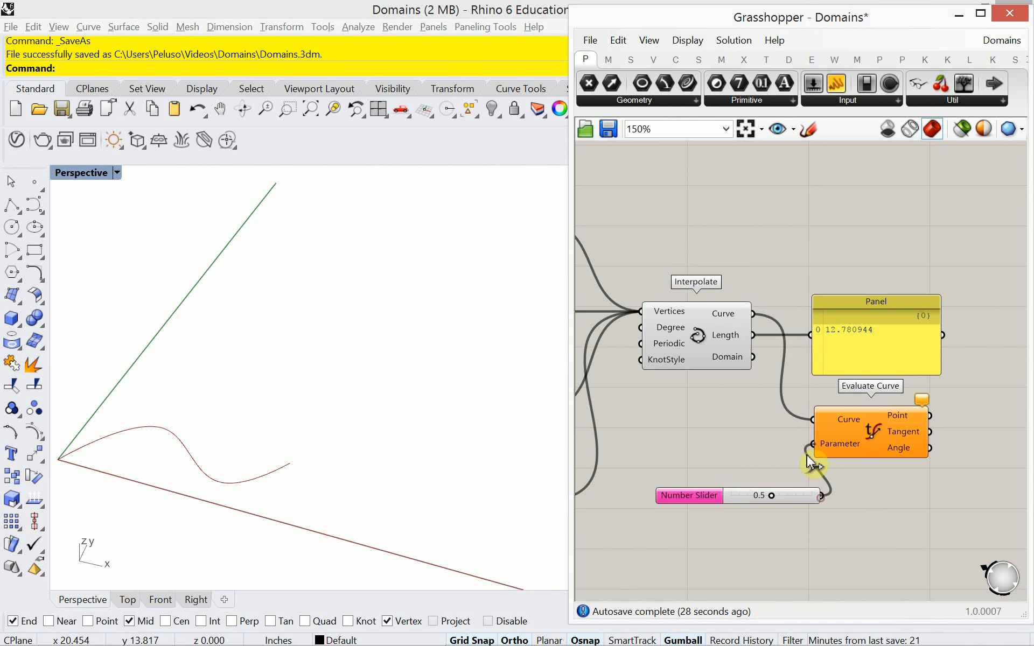
pyautogui.moveTo(788, 501); pyautogui.dragTo(762, 489)
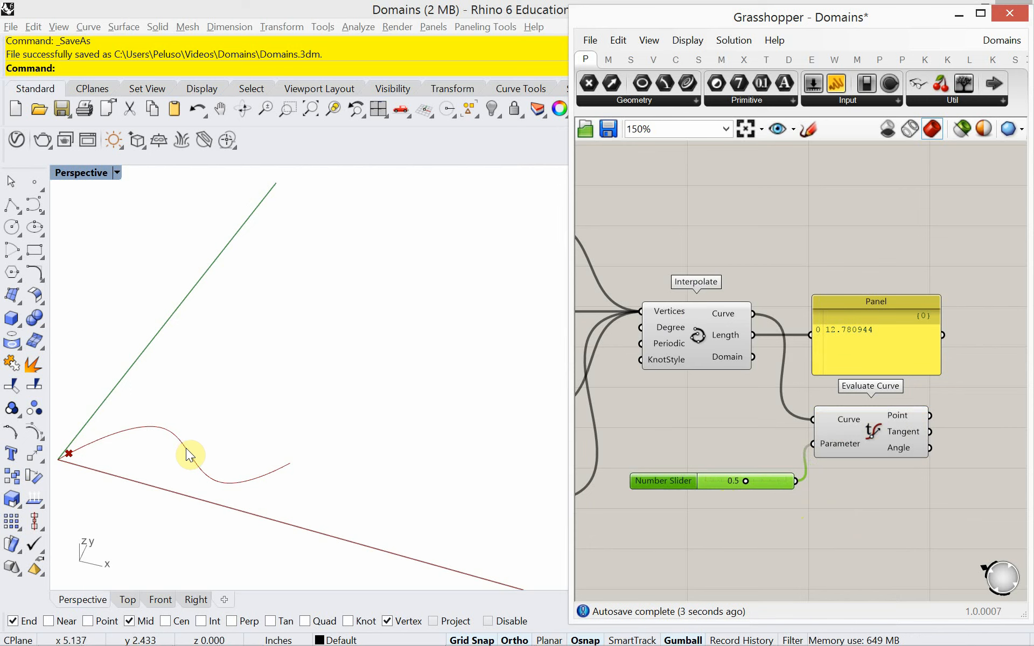
# - Examine the evaluated point along the curve in the Perspective viewport while testing the parameter slider
pyautogui.keyDown('shift'); pyautogui.moveTo(179, 474); pyautogui.dragTo(287, 419, button='right'); pyautogui.keyUp('shift')
pyautogui.scroll(4, 260, 447)
pyautogui.scroll(2, 261, 446)
pyautogui.scroll(-2, 261, 445)
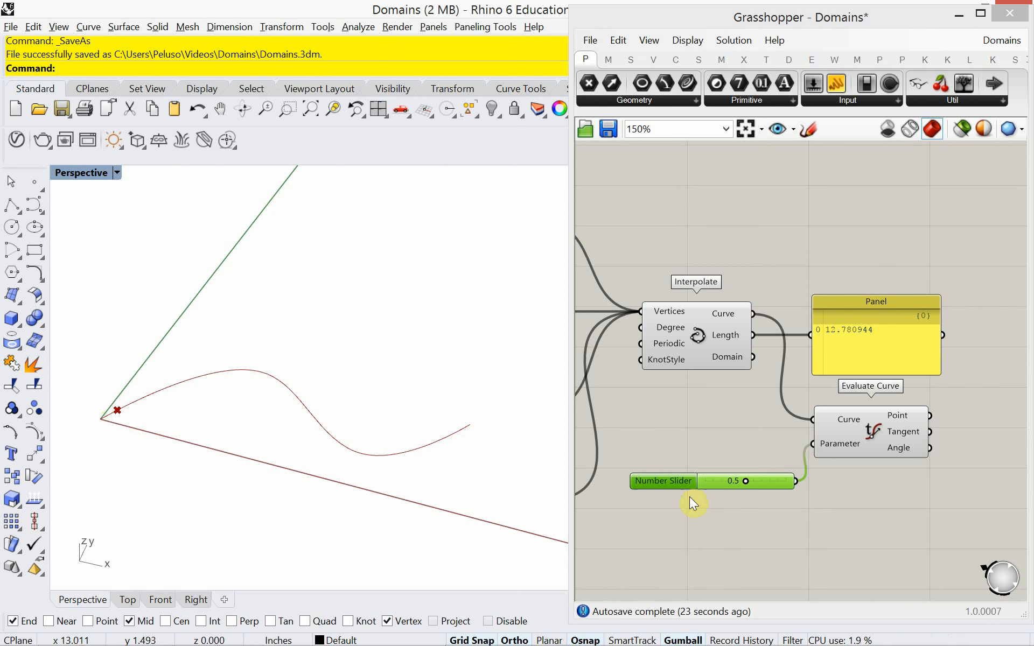
pyautogui.moveTo(743, 481)
pyautogui.mouseDown()
pyautogui.moveTo(693, 481)
pyautogui.moveTo(824, 491)
pyautogui.moveTo(695, 482)
pyautogui.moveTo(744, 495)
pyautogui.mouseUp()
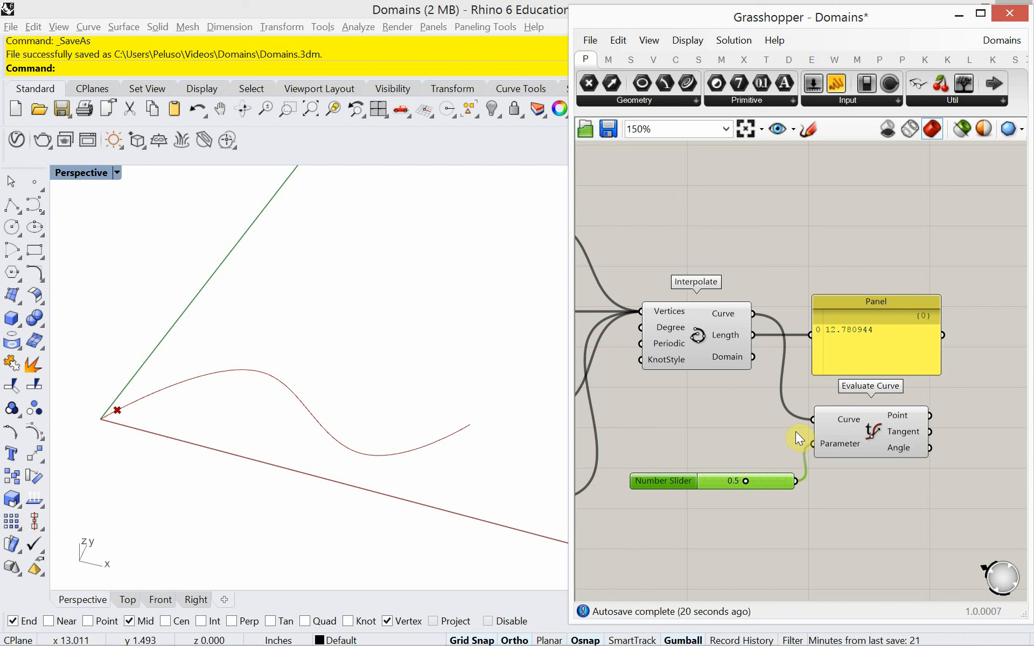
# - Reparameterize the Curve input of the Evaluate Curve component
pyautogui.rightClick(822, 420)
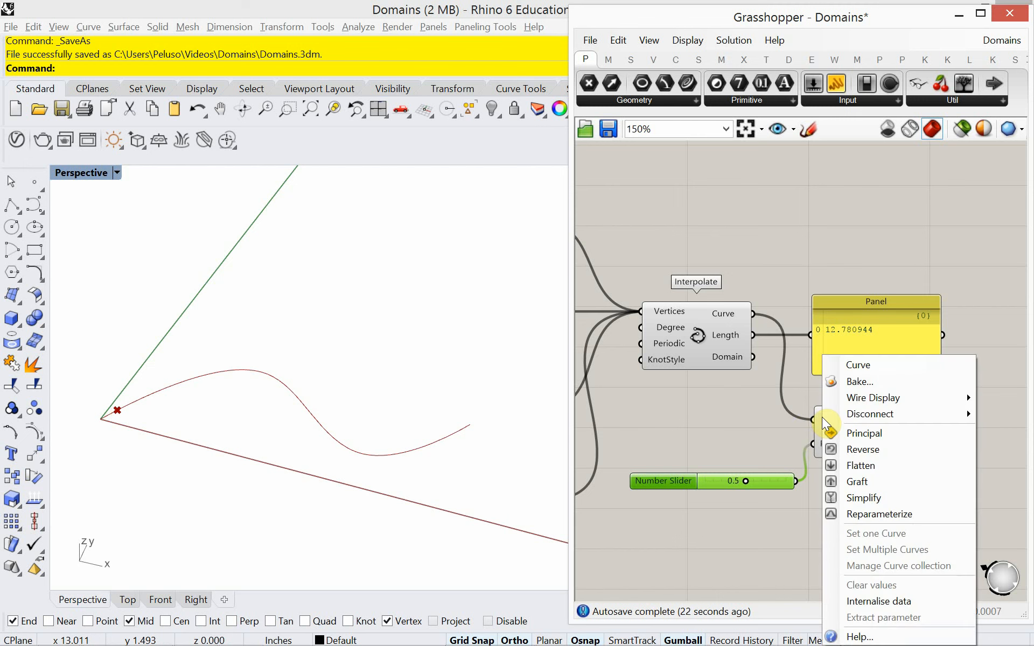
pyautogui.click(760, 425)
pyautogui.rightClick(829, 419)
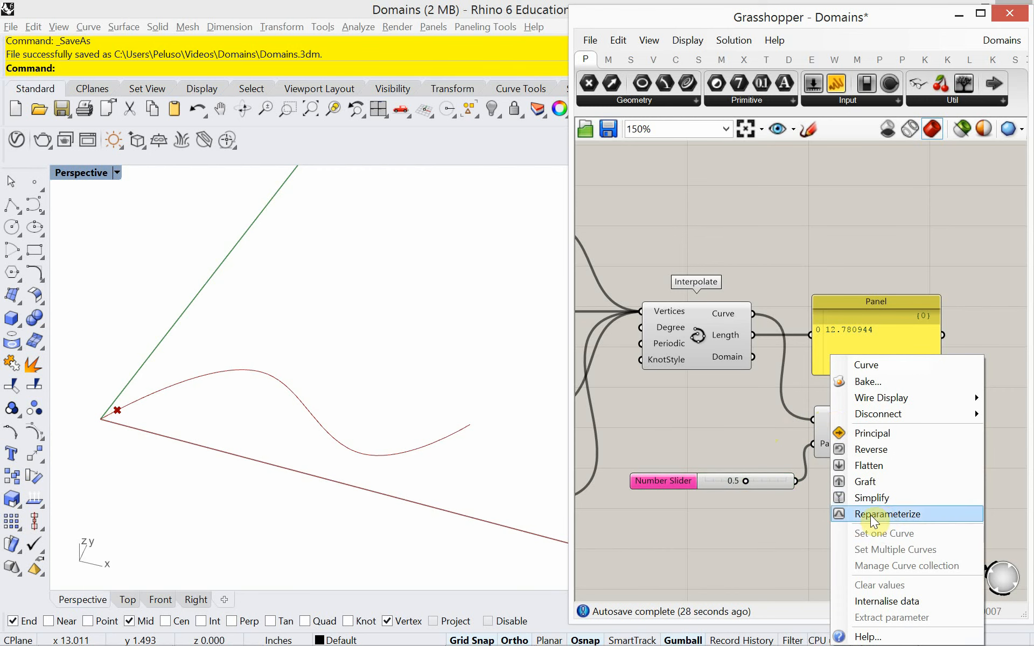
pyautogui.click(903, 515)
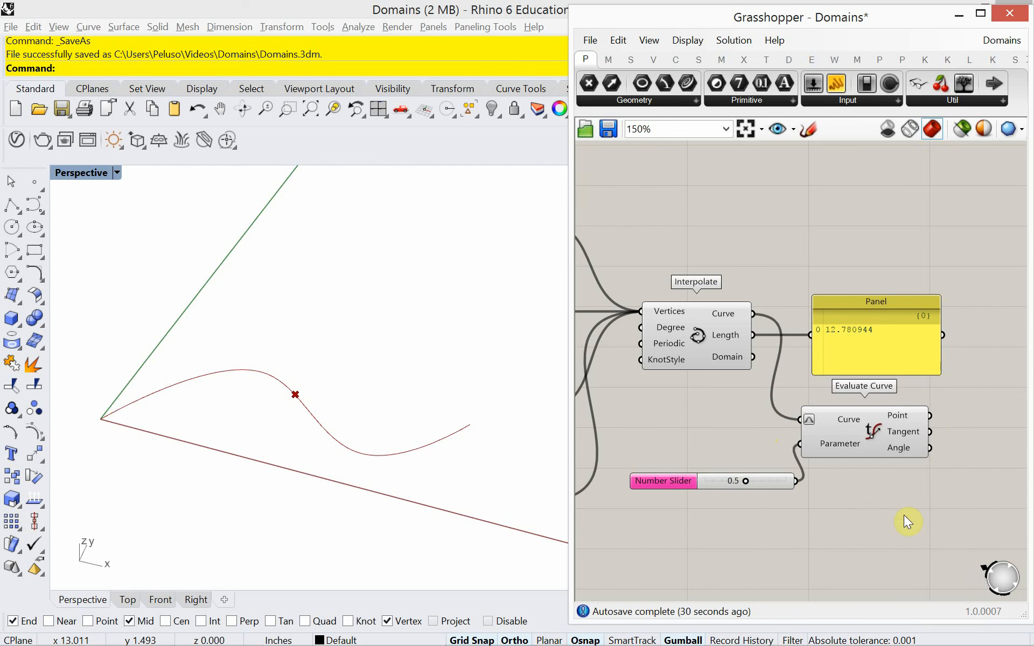
pyautogui.moveTo(818, 419)
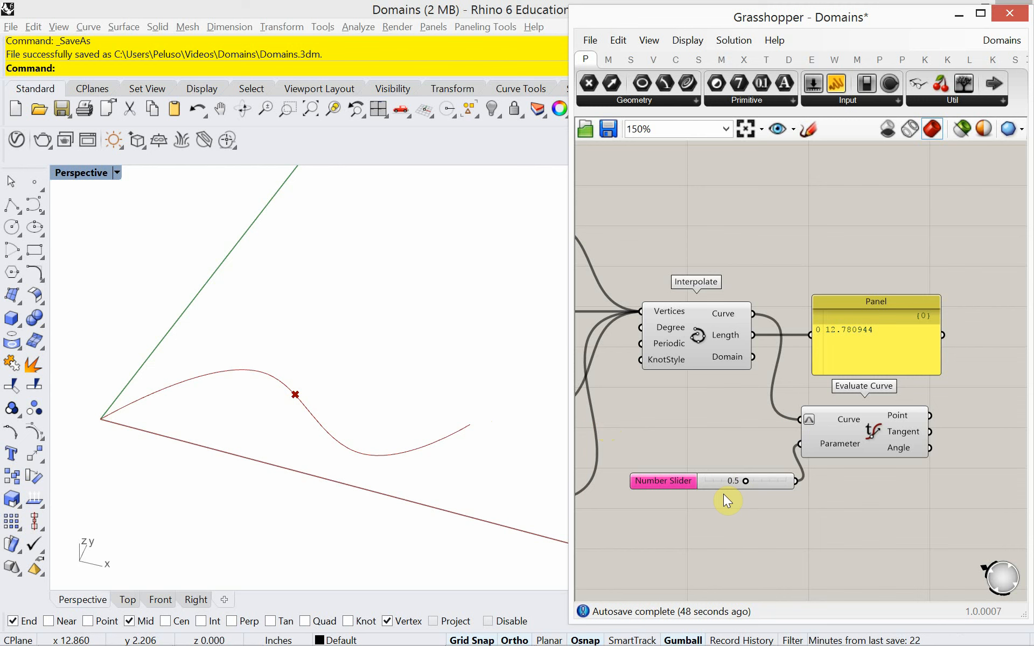
# - Add a number slider at 0.75, connect it as an additional Parameter source of Evaluate Curve, and place it beneath the 0.5 slider
pyautogui.doubleClick(691, 523)
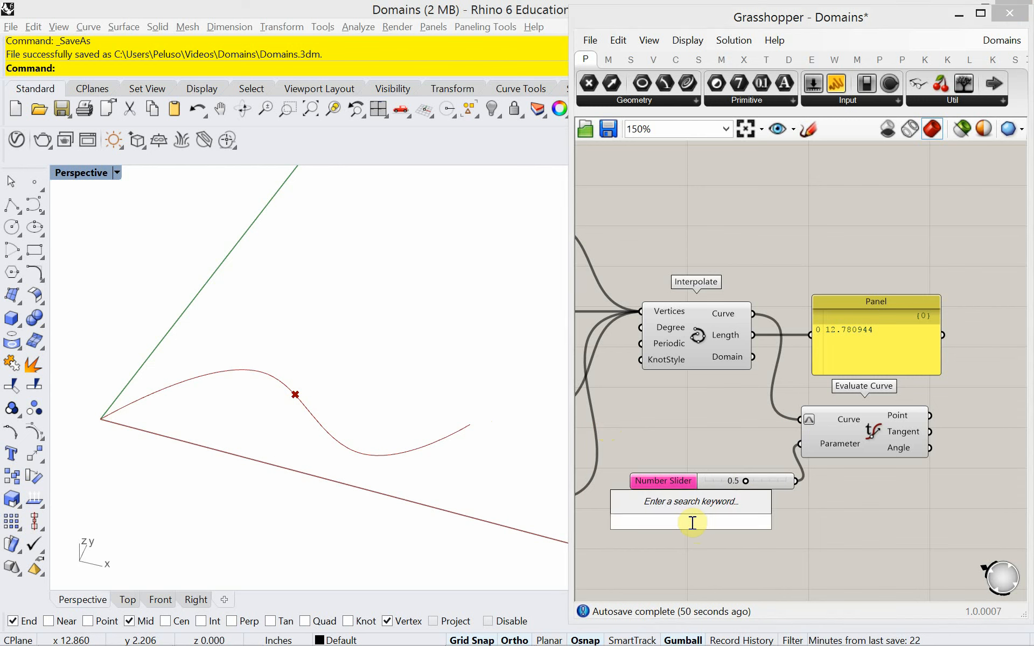
pyautogui.write('.7')
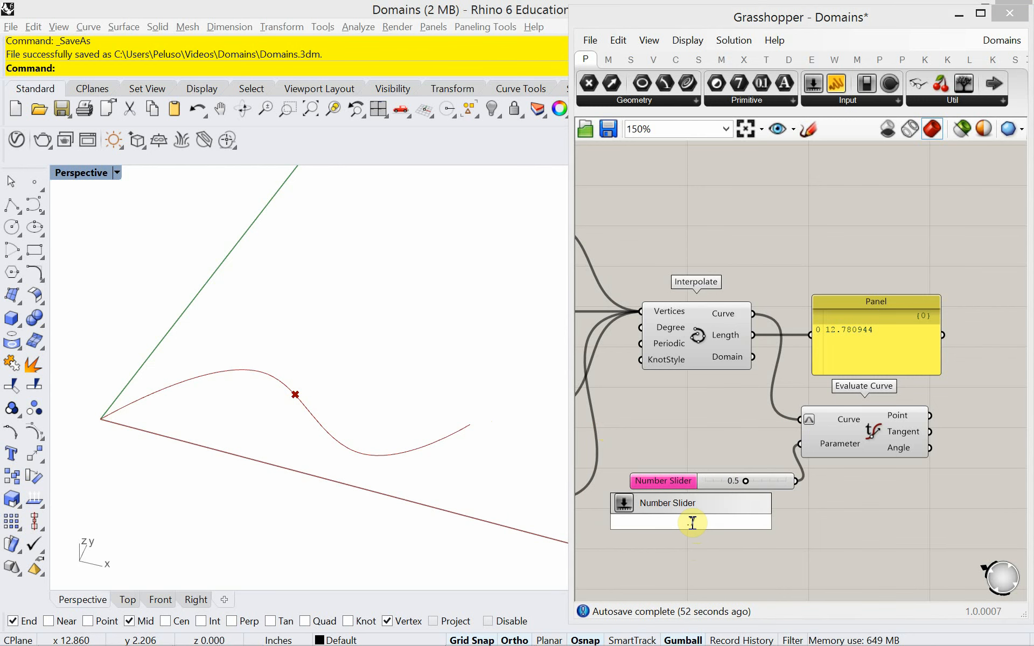
pyautogui.write('5')
pyautogui.press('Return')
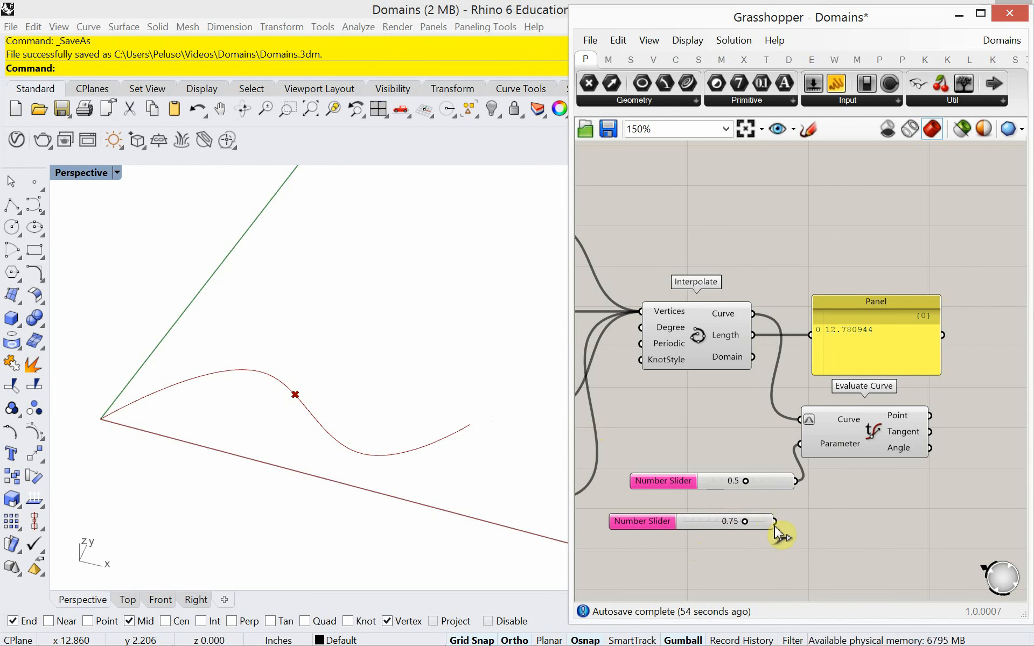
pyautogui.keyDown('shift'); pyautogui.moveTo(774, 522); pyautogui.dragTo(806, 448); pyautogui.keyUp('shift')
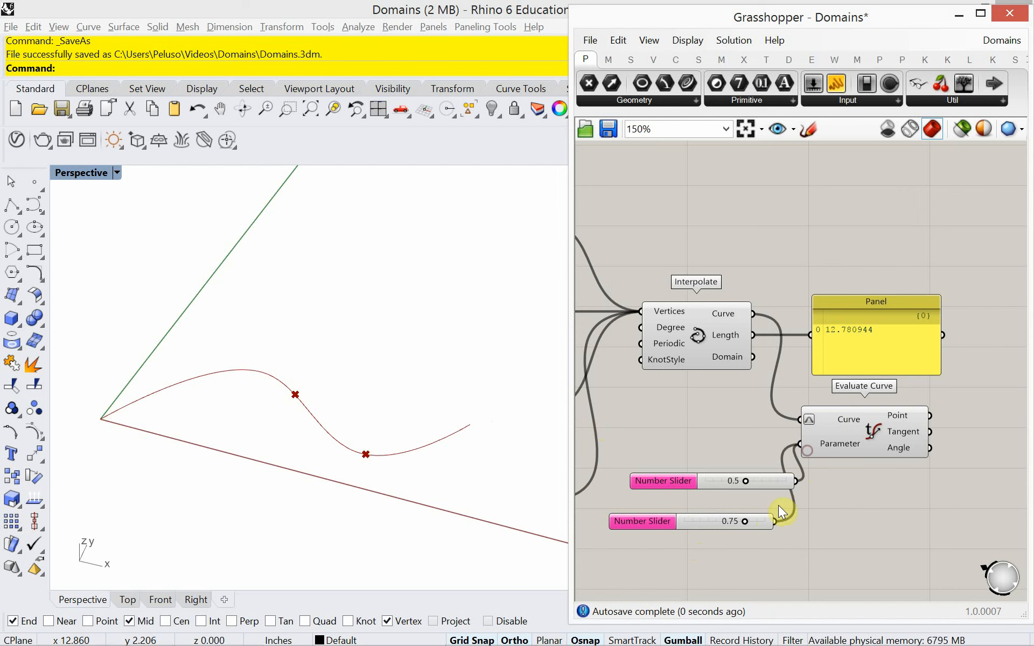
pyautogui.moveTo(708, 518); pyautogui.dragTo(728, 512)
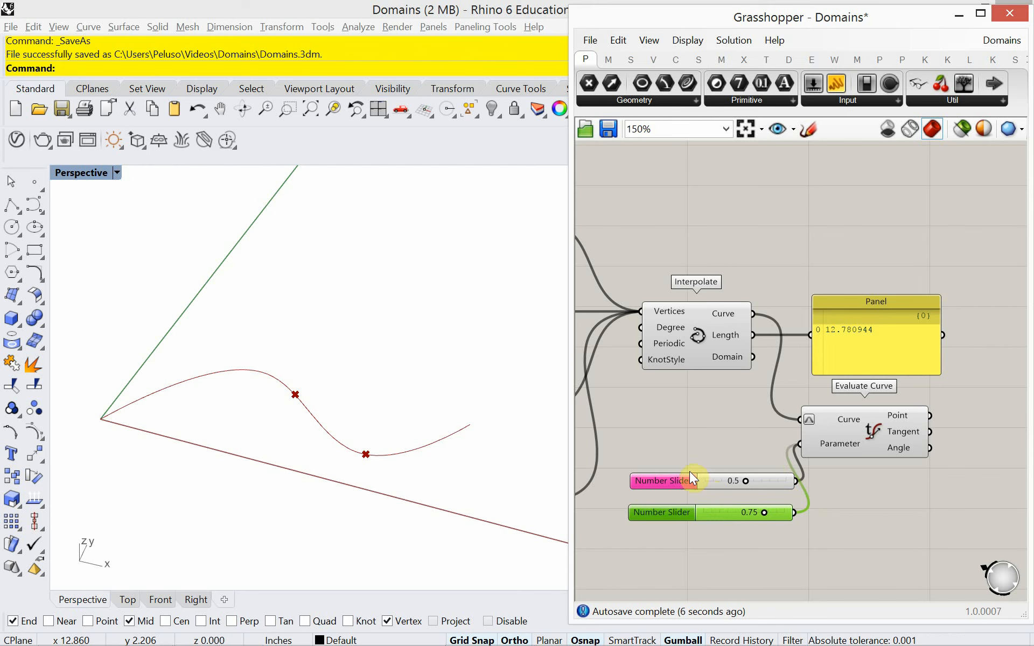
# - Add a number slider at 0, connect it as another Evaluate Curve Parameter source, and place it above the 0.5 slider
pyautogui.doubleClick(687, 455)
pyautogui.write('0')
pyautogui.press('Return')
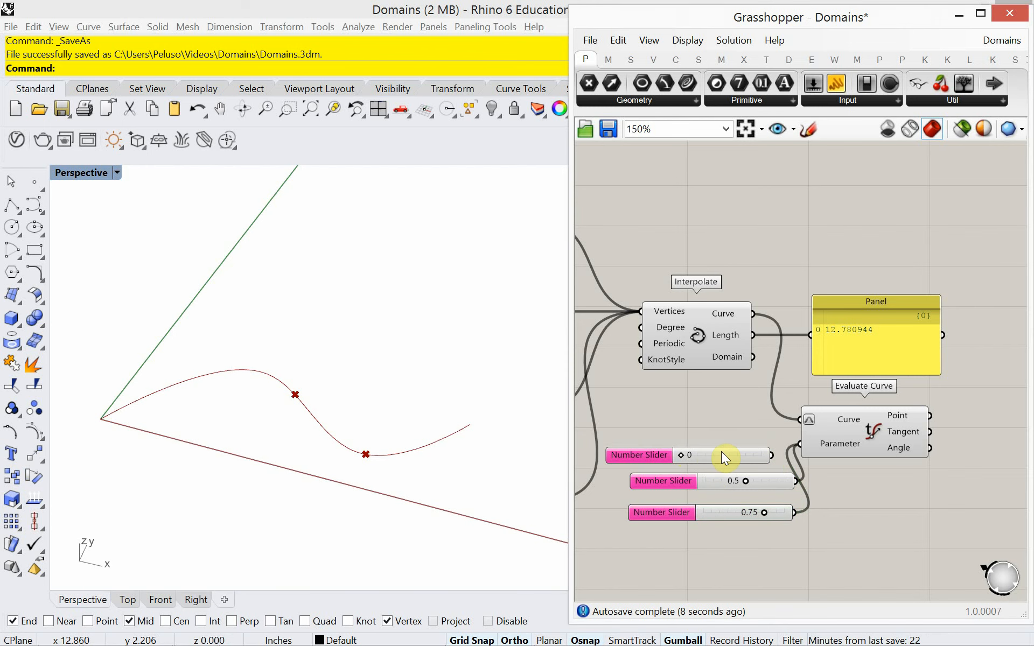
pyautogui.moveTo(771, 455); pyautogui.dragTo(799, 444)
pyautogui.moveTo(722, 462); pyautogui.dragTo(743, 436)
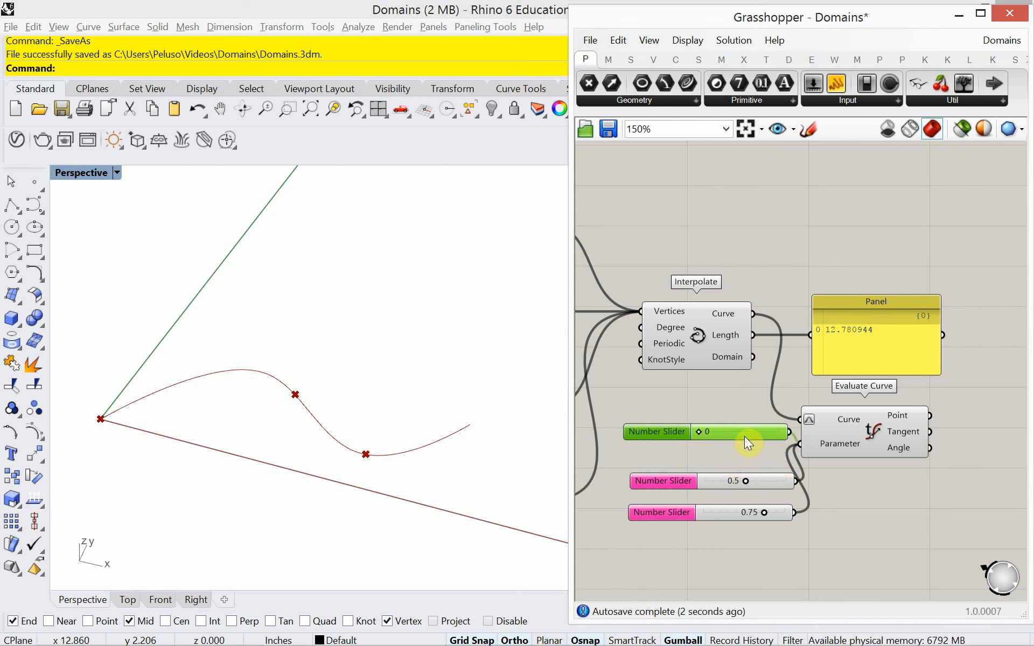
# - Add a number slider at 0.25 to the Parameter input and align the left edges of all four parameter sliders
pyautogui.doubleClick(714, 457)
pyautogui.write('.25')
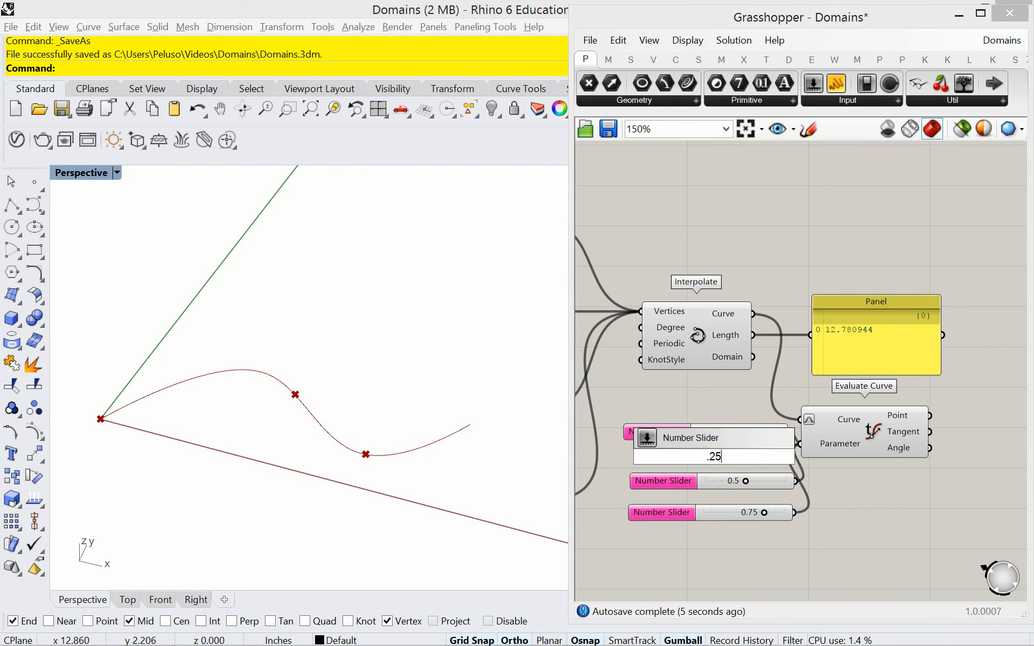
pyautogui.press('Return')
pyautogui.moveTo(763, 461)
pyautogui.mouseDown()
pyautogui.moveTo(808, 450)
pyautogui.moveTo(756, 458)
pyautogui.mouseUp()
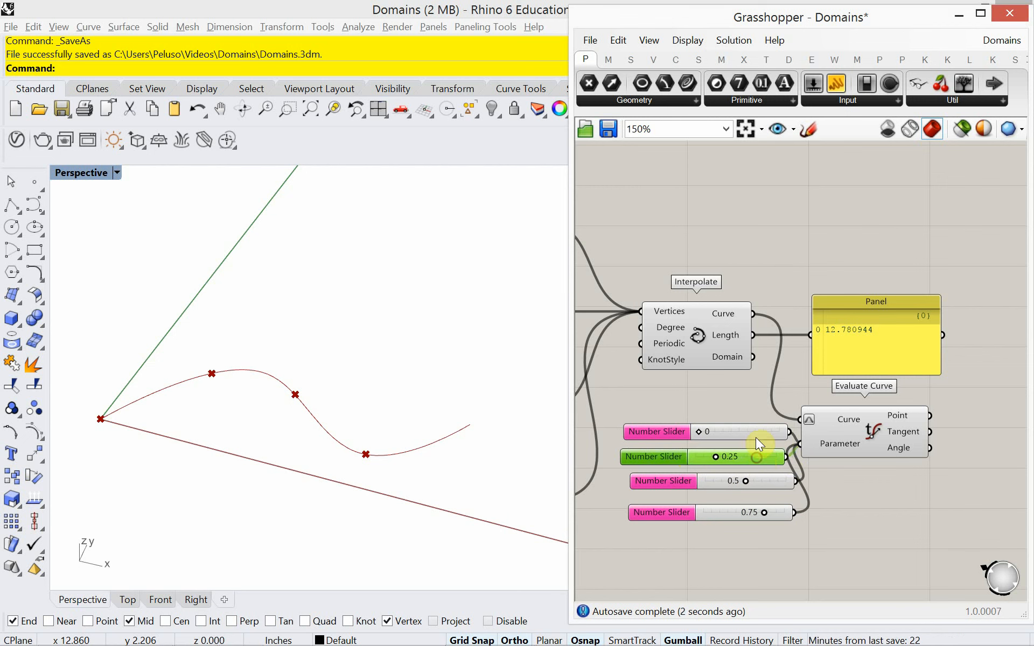
pyautogui.moveTo(718, 552); pyautogui.dragTo(673, 406)
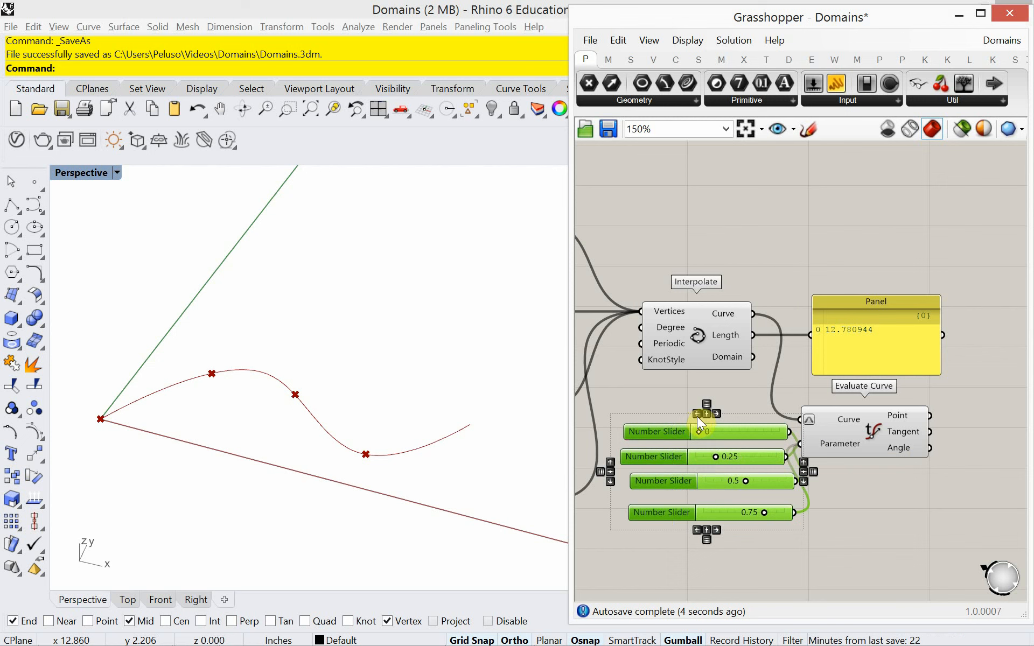
pyautogui.click(697, 415)
pyautogui.click(654, 401)
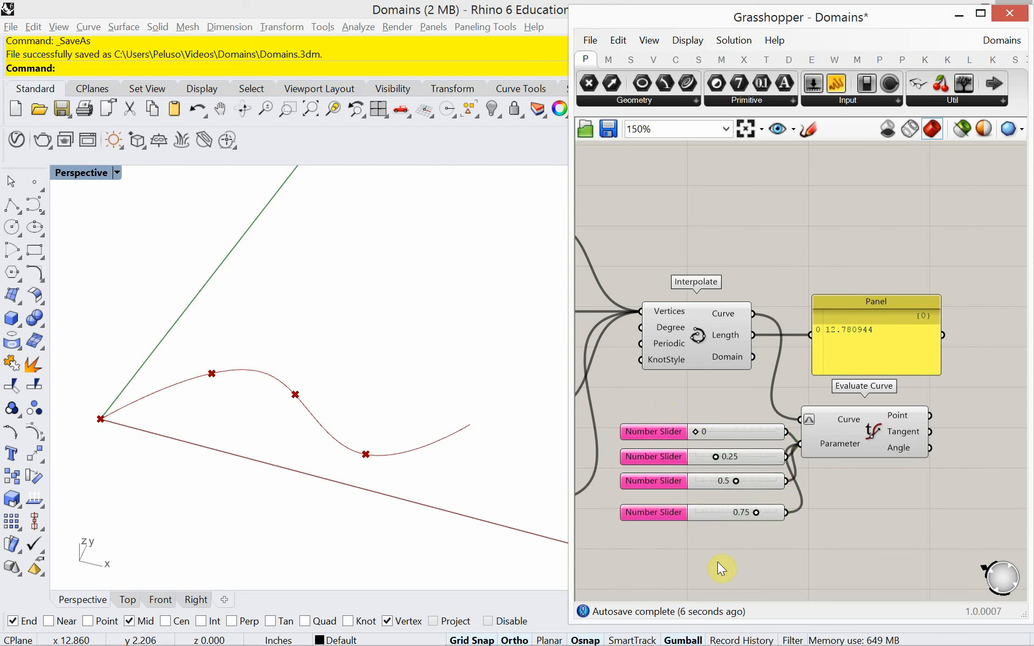
# - Add a number slider at 1, line it up below the 0.75 slider, and connect it as another Evaluate Curve Parameter source
pyautogui.doubleClick(660, 551)
pyautogui.write('1')
pyautogui.press('Return')
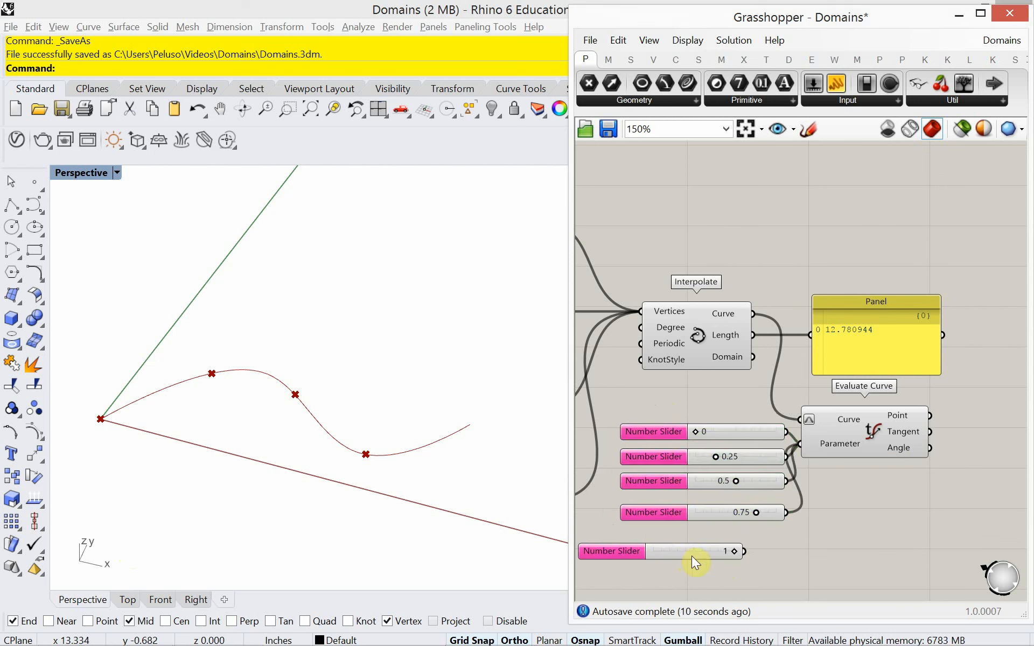
pyautogui.moveTo(691, 555); pyautogui.dragTo(733, 548)
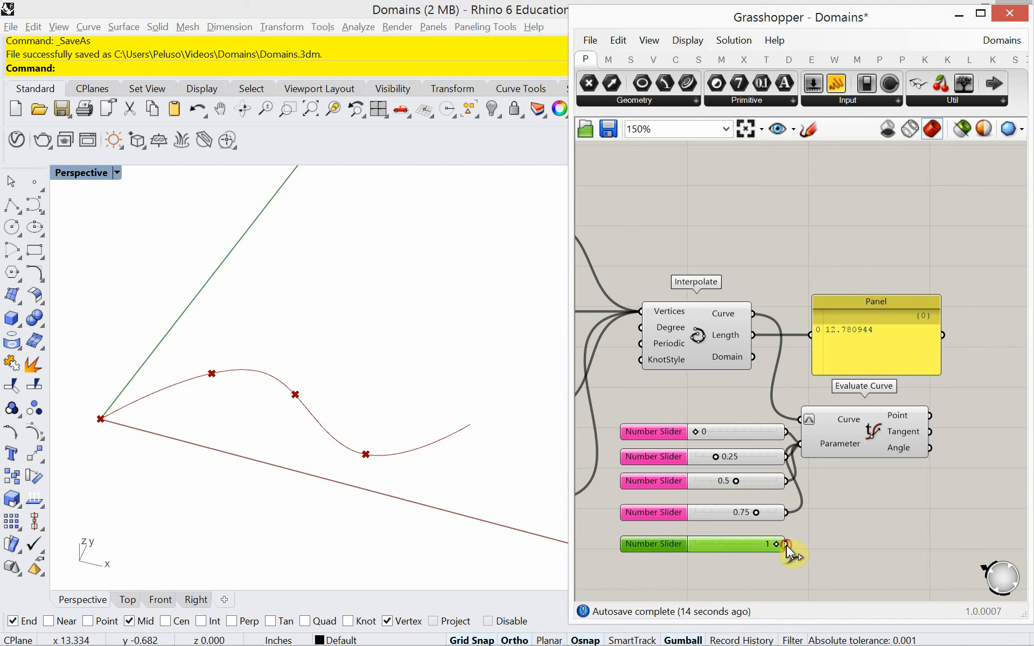
pyautogui.moveTo(786, 544); pyautogui.dragTo(799, 460)
pyautogui.moveTo(685, 567); pyautogui.dragTo(657, 395)
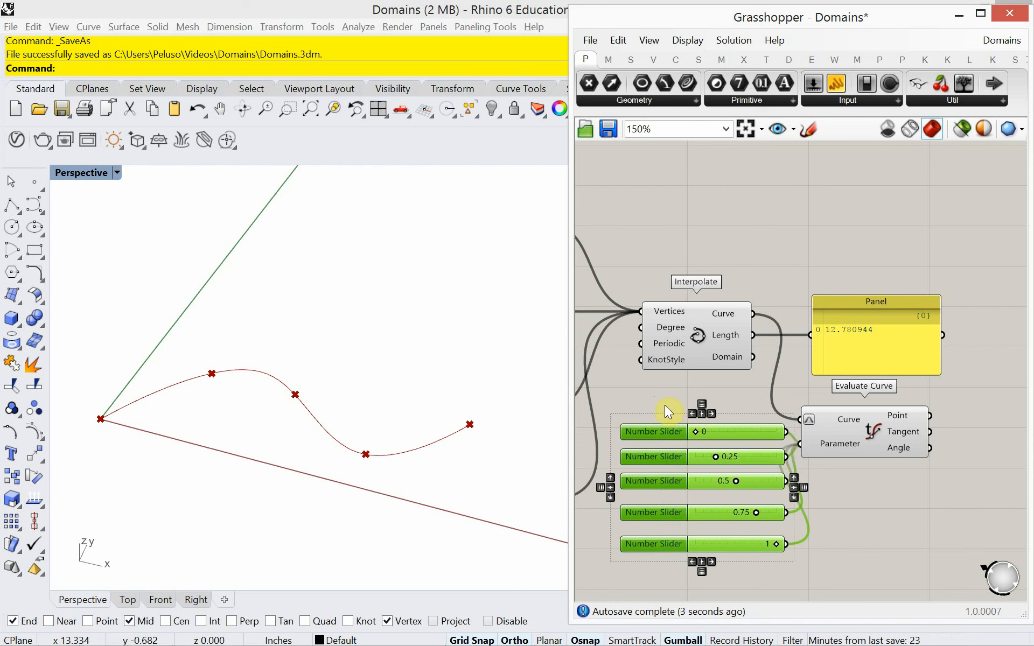
pyautogui.click(664, 404)
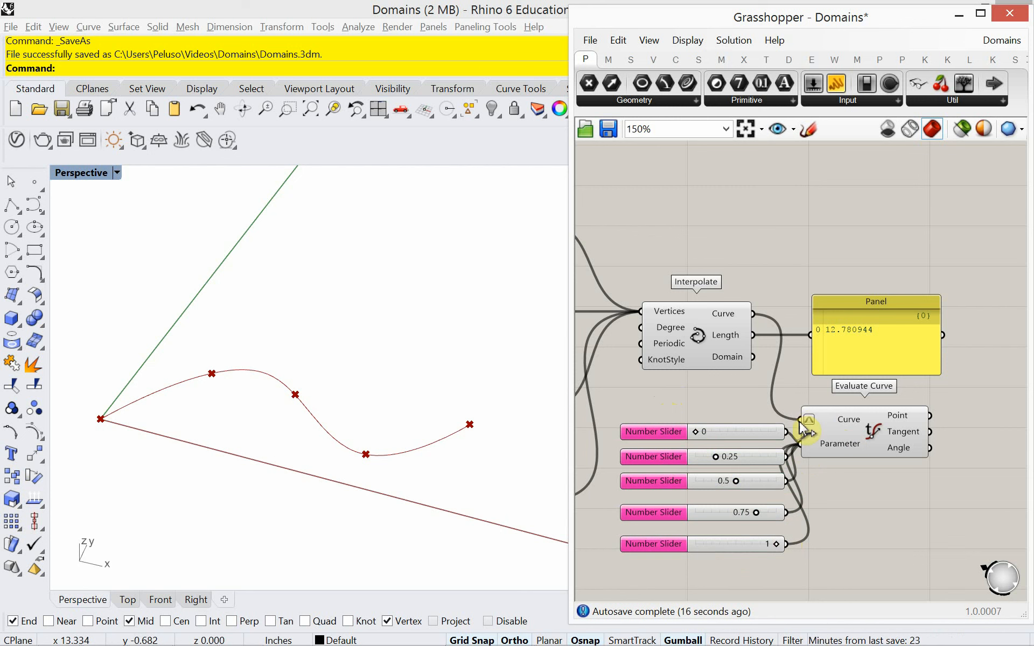
pyautogui.moveTo(818, 421)
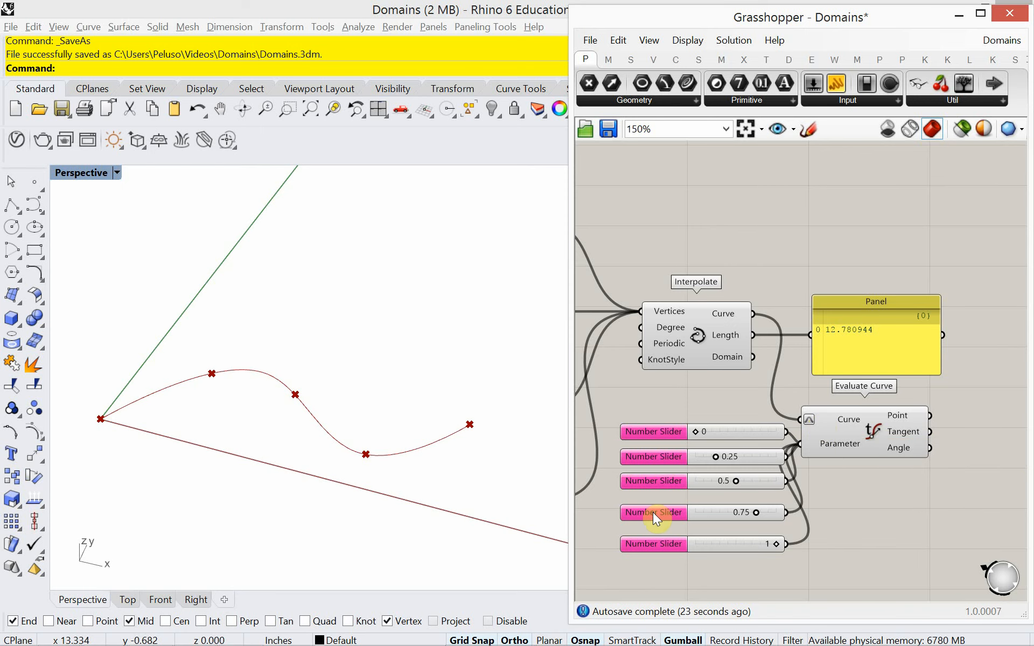
# - Switch to Chrome and examine the building images in the wavy facade and Zahner metal headquarters search results
pyautogui.hotkey('alt', 'Tab')
pyautogui.press('Tab')
pyautogui.press('Tab')
pyautogui.press('Tab')
pyautogui.press('Tab')
pyautogui.press('Tab')
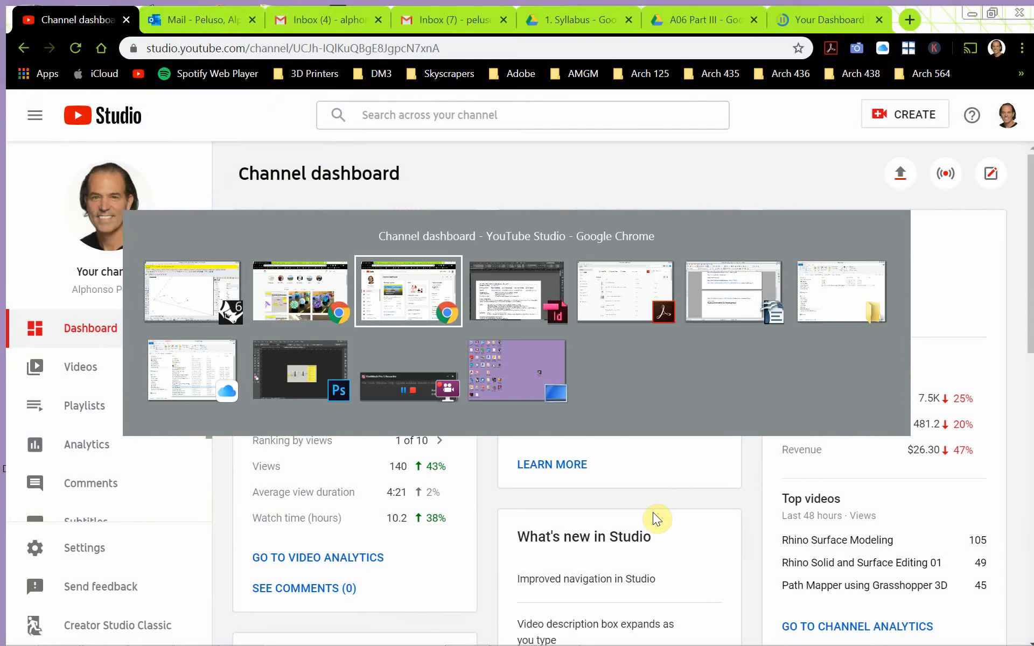
pyautogui.press('Tab')
pyautogui.press('Tab')
pyautogui.press('Tab')
pyautogui.press('Tab')
pyautogui.press('Tab')
pyautogui.press('Tab')
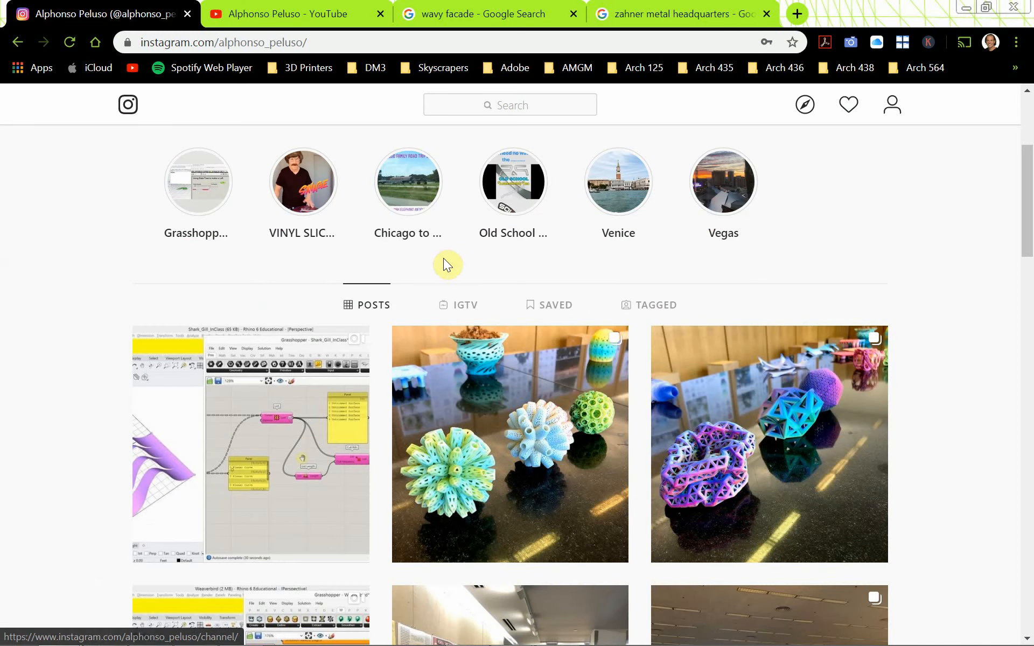
pyautogui.click(445, 16)
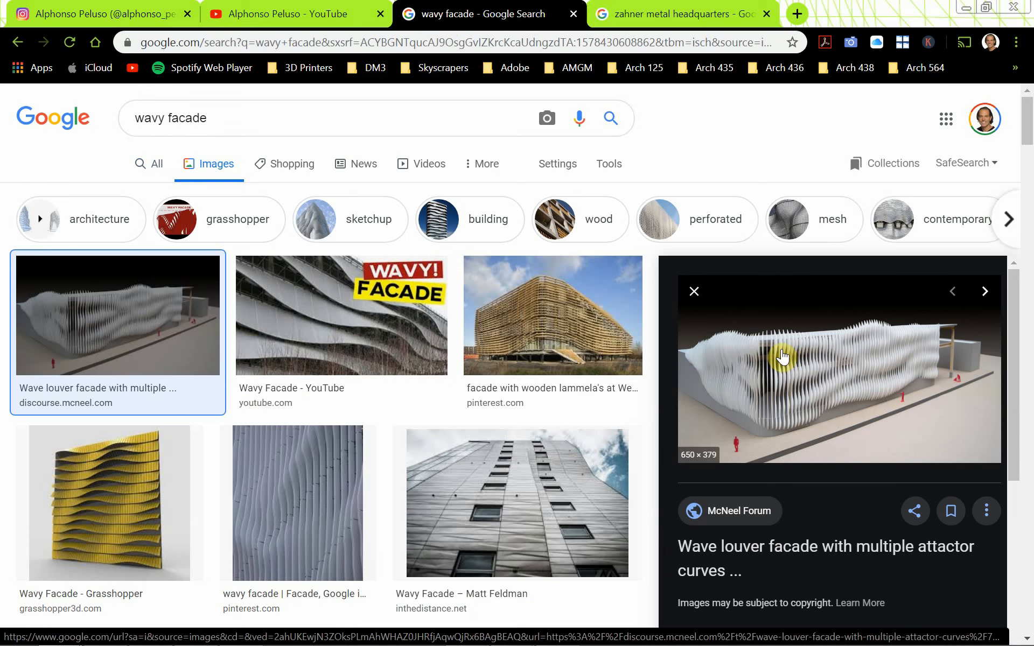
pyautogui.click(687, 11)
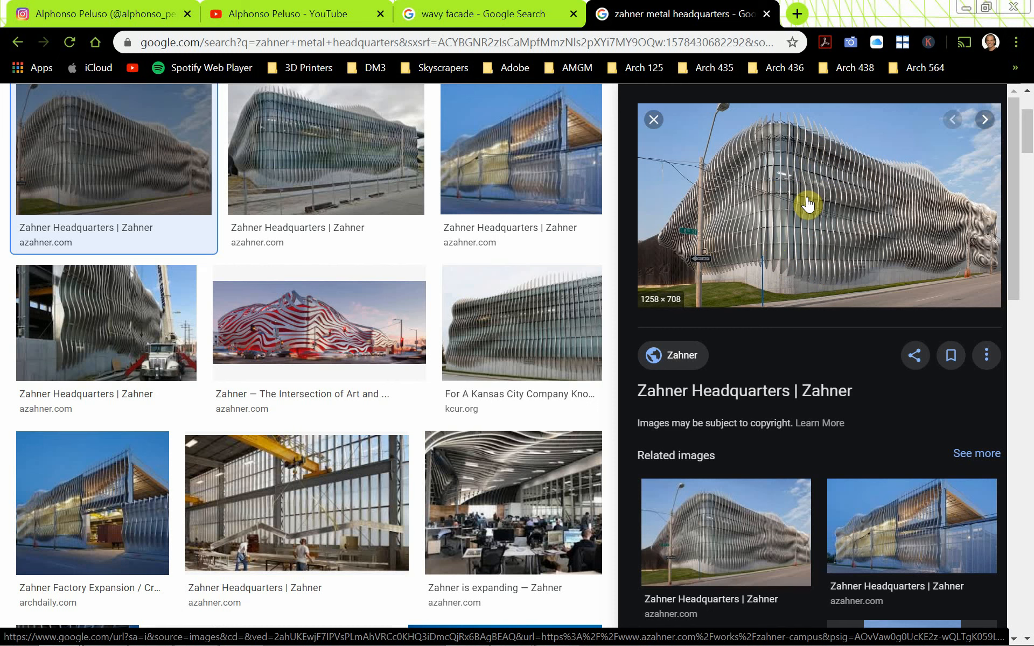
pyautogui.click(346, 330)
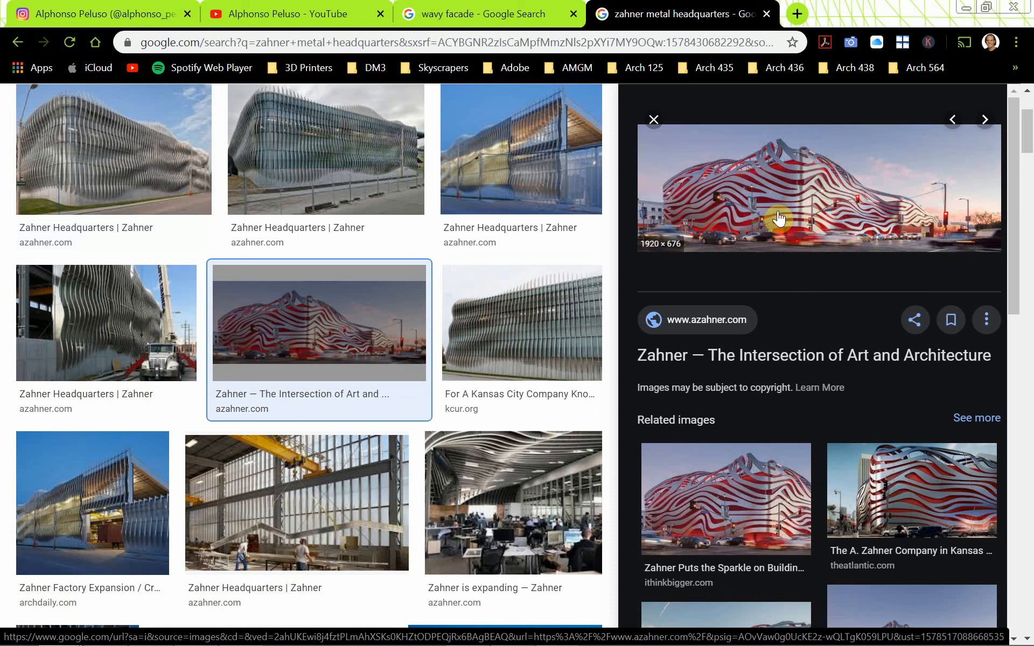
# - Return to Grasshopper and turn off the preview of the Interpolate and Evaluate Curve components
pyautogui.hotkey('alt', 'Tab')
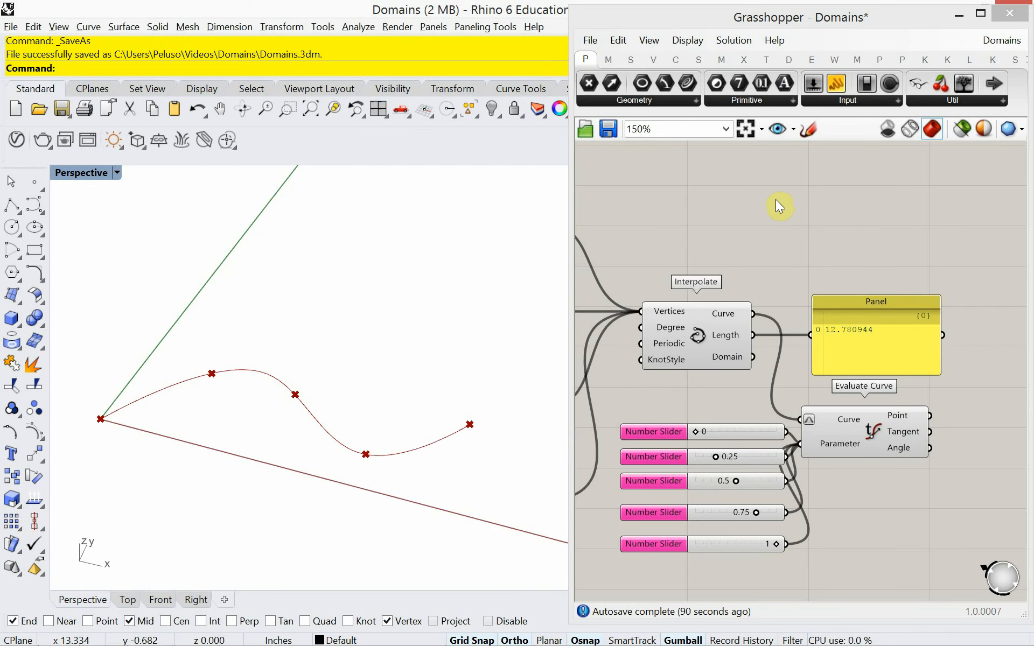
pyautogui.scroll(-4, 707, 267)
pyautogui.moveTo(754, 264); pyautogui.dragTo(821, 317, button='right')
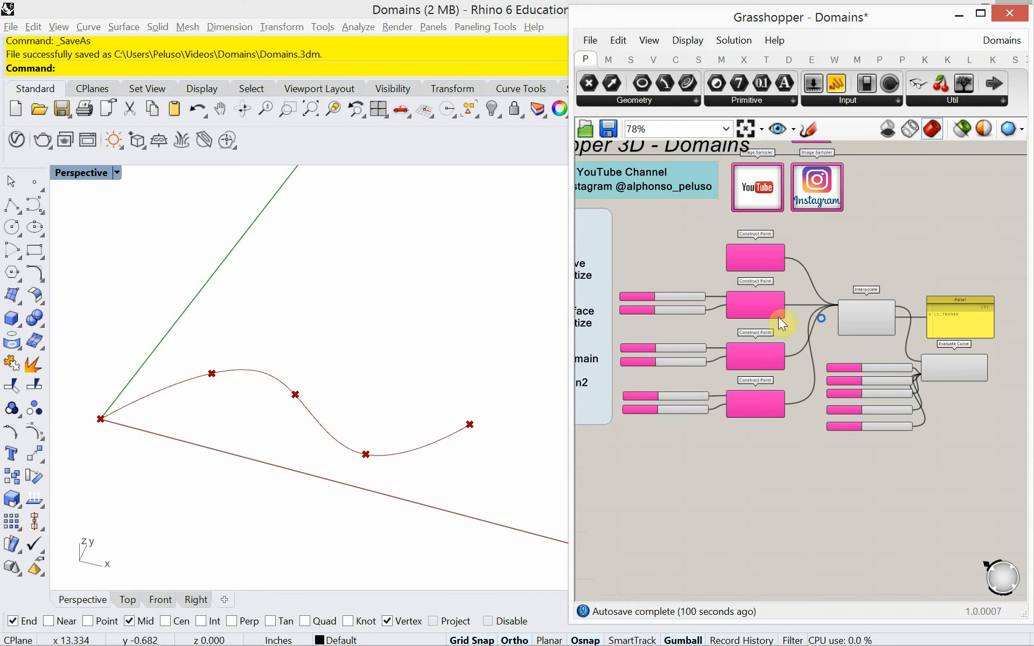
pyautogui.moveTo(691, 303); pyautogui.dragTo(797, 316, button='right')
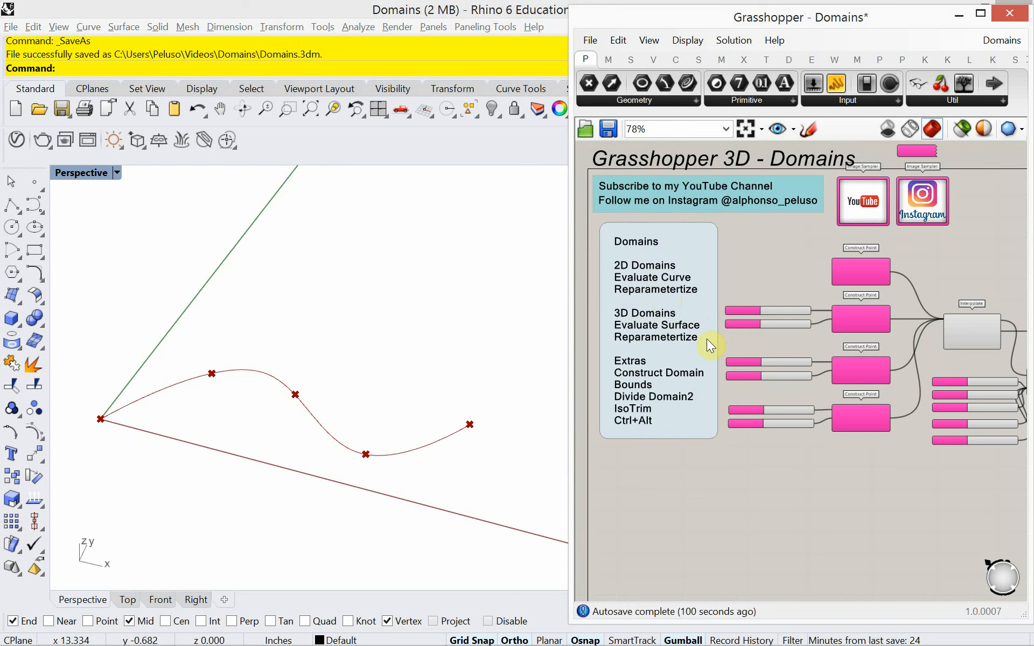
pyautogui.moveTo(865, 369); pyautogui.dragTo(726, 377, button='right')
pyautogui.moveTo(811, 352)
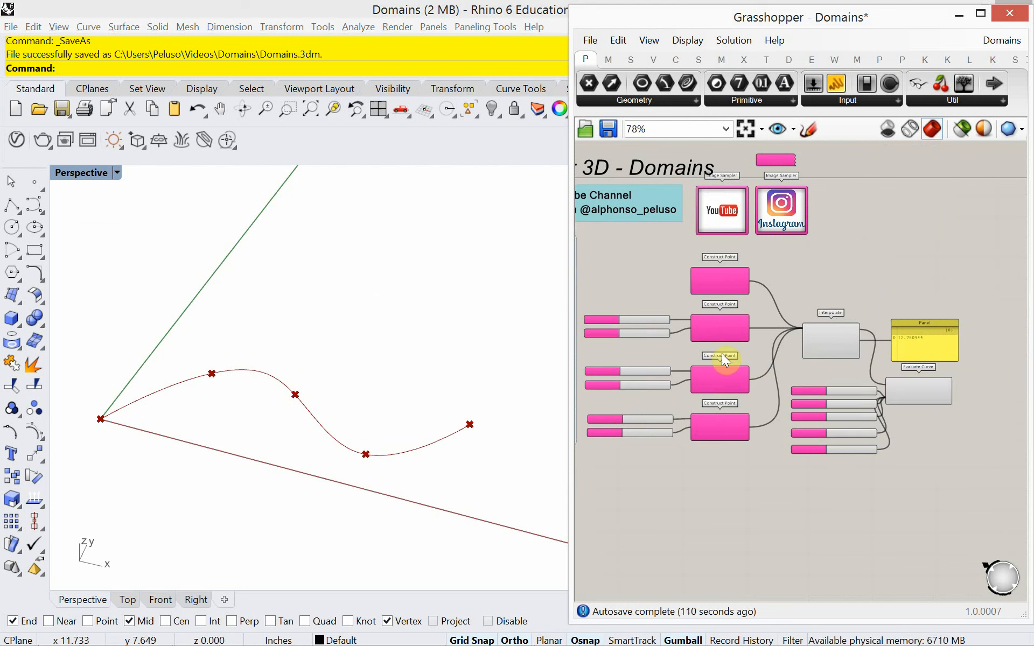
pyautogui.moveTo(938, 458); pyautogui.dragTo(821, 305)
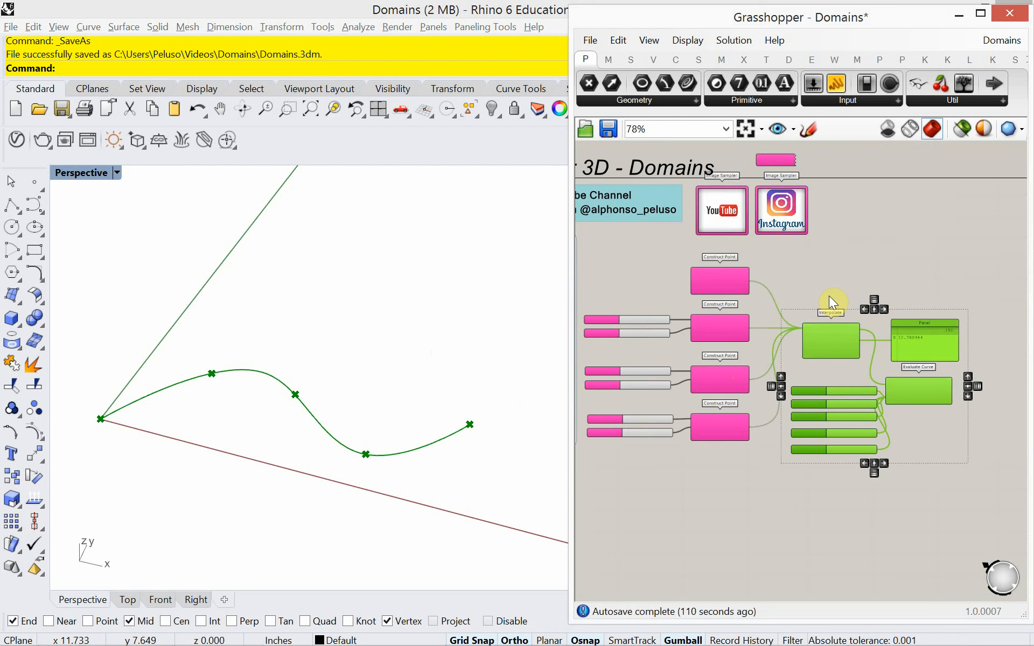
pyautogui.hotkey('ctrl', 'q')
pyautogui.click(830, 295)
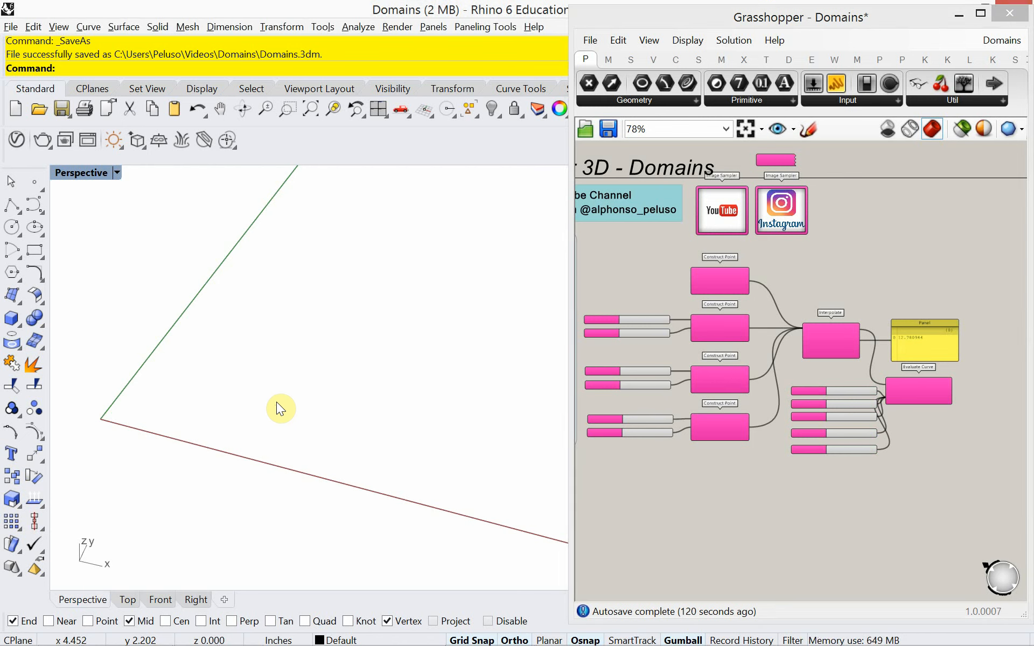
# - Draw a rectangular plane surface in the Perspective viewport with its first corner at the origin, about 8 inches long along the X axis
pyautogui.write('plane')
pyautogui.press('Return')
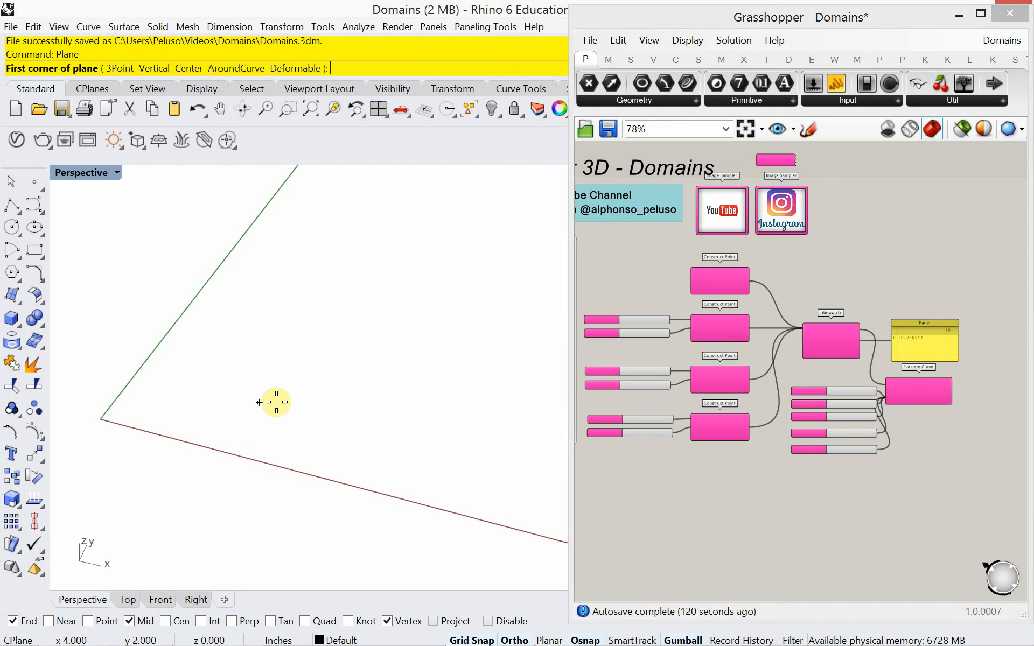
pyautogui.click(101, 419)
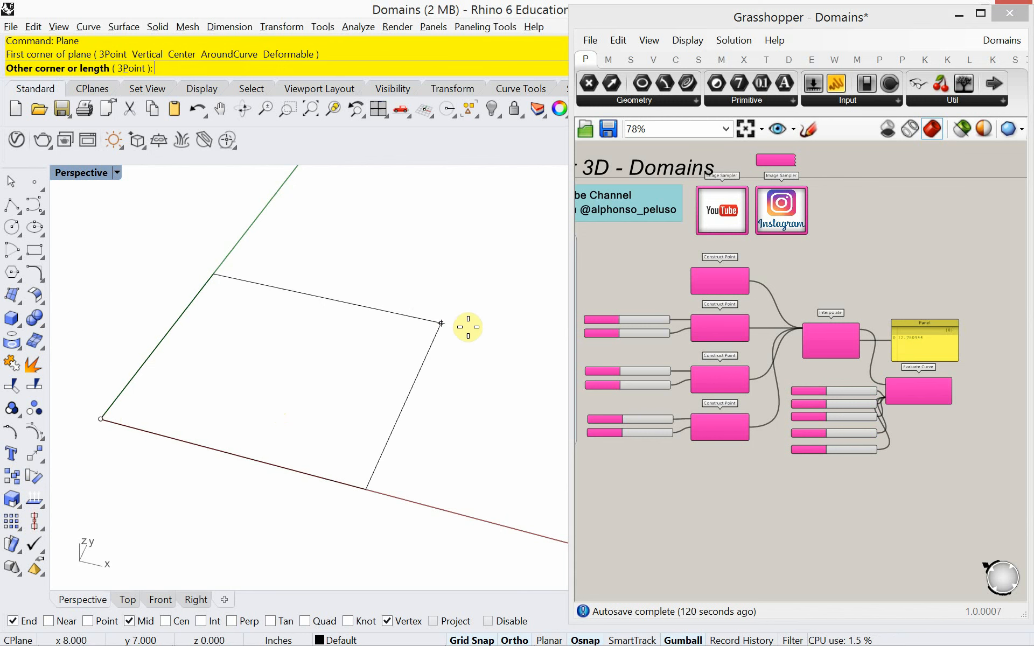
pyautogui.click(422, 365)
pyautogui.moveTo(761, 482); pyautogui.dragTo(812, 465, button='right')
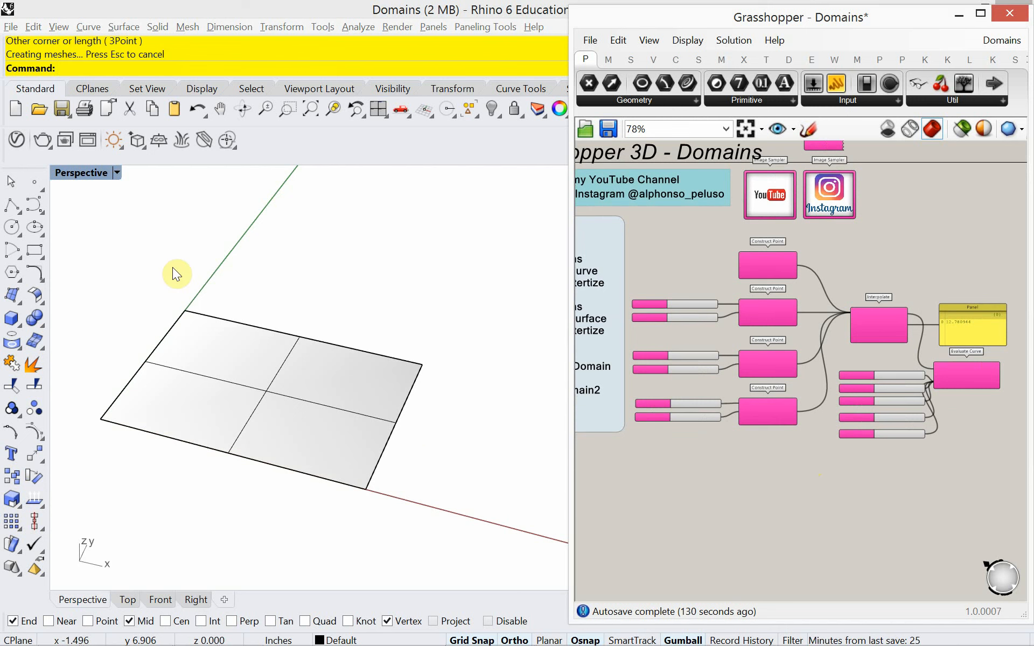
pyautogui.click(86, 70)
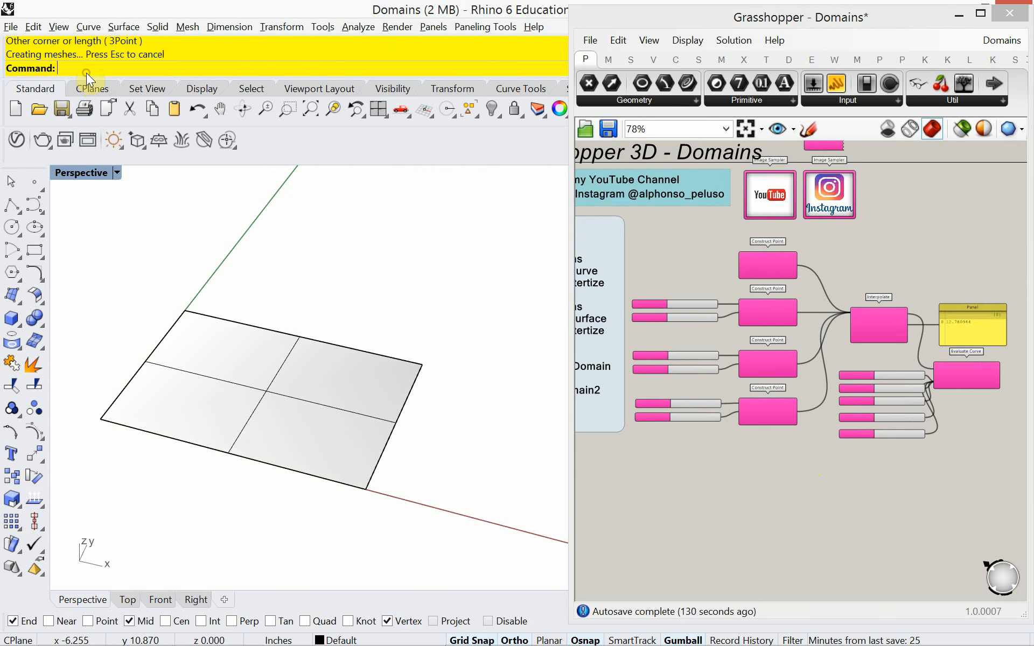
# - Rebuild the plane surface with point counts of 6 in U and 8 in V and degree 3 in both directions
pyautogui.write('Render')
pyautogui.write('build')
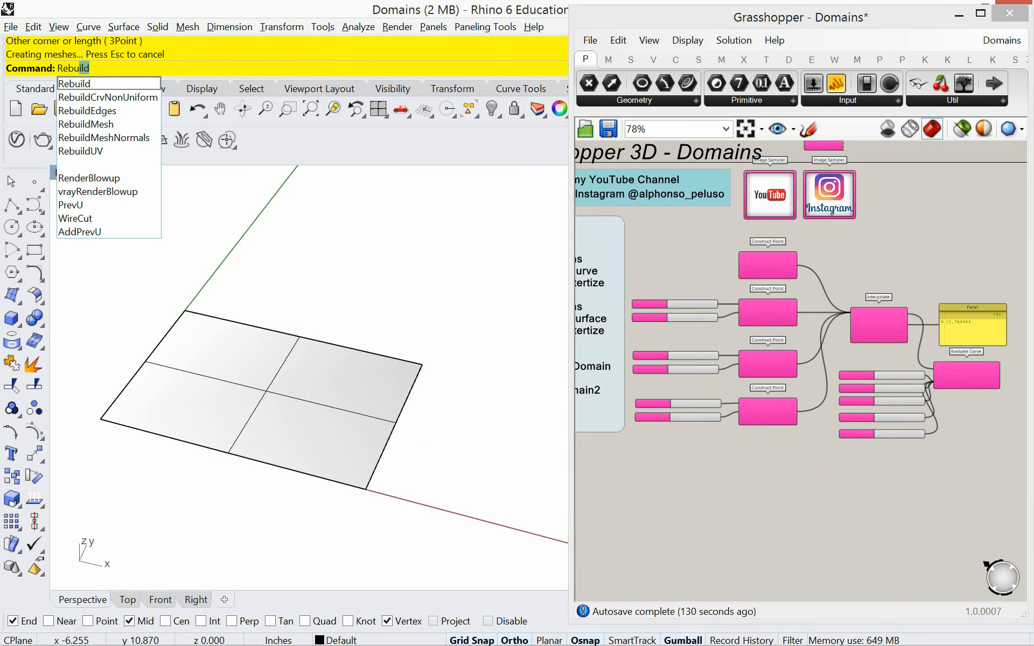
pyautogui.press('Return')
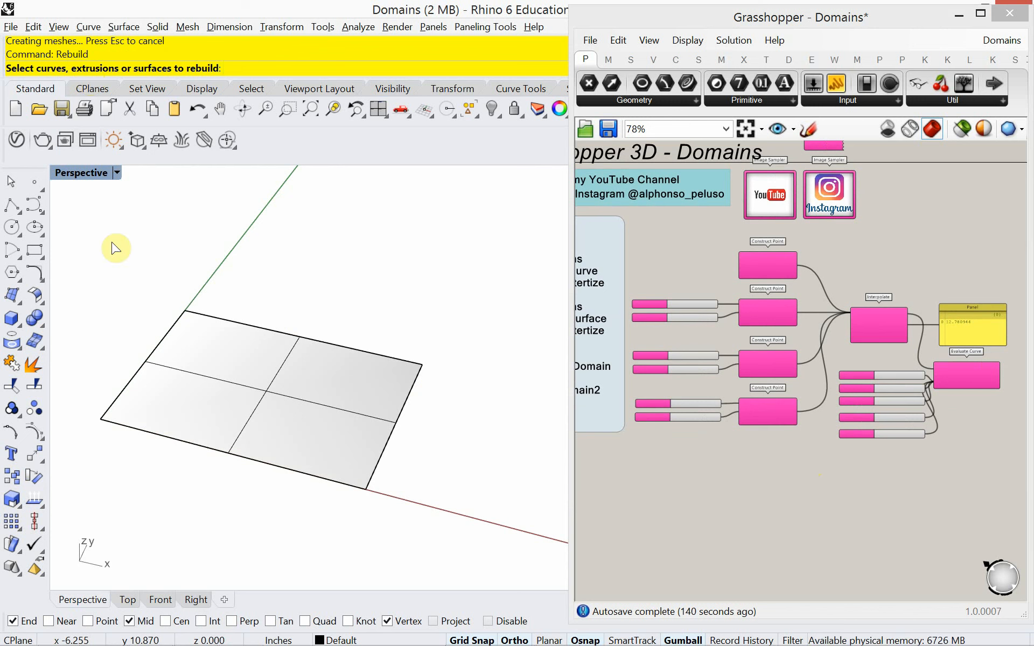
pyautogui.click(207, 373)
pyautogui.press('Return')
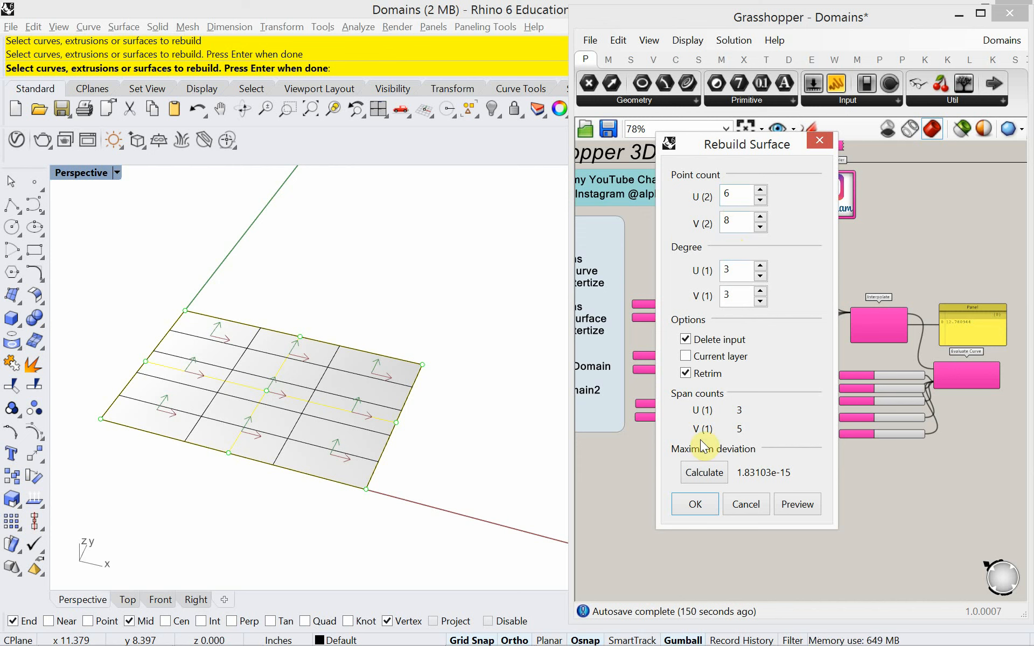
pyautogui.click(686, 508)
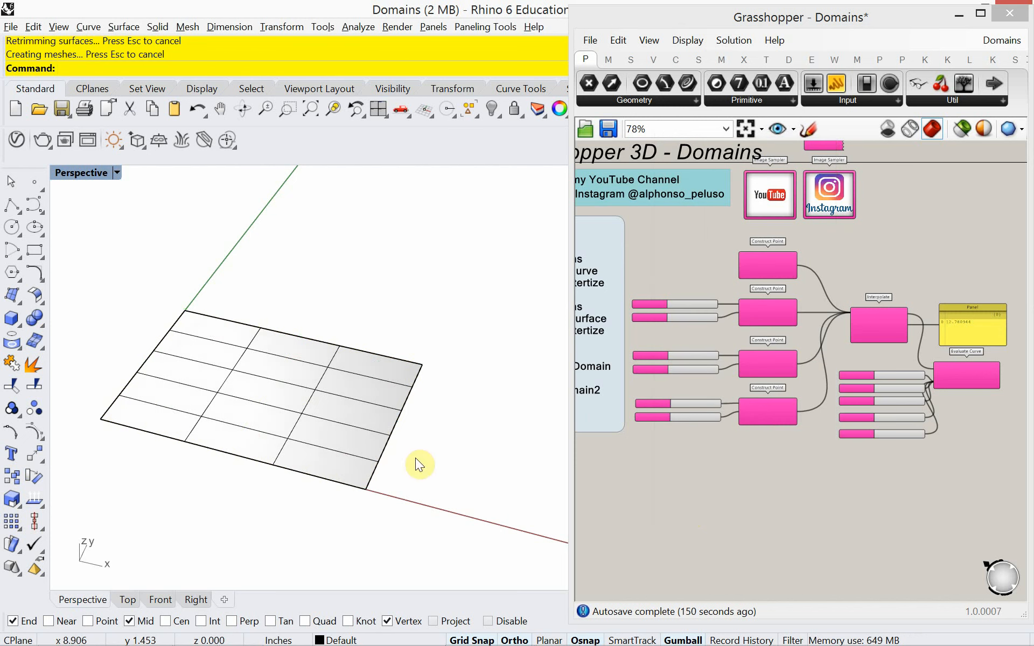
# - Show the surface's control points and raise the two middle rows along X vertically to form a ridge
pyautogui.click(348, 419)
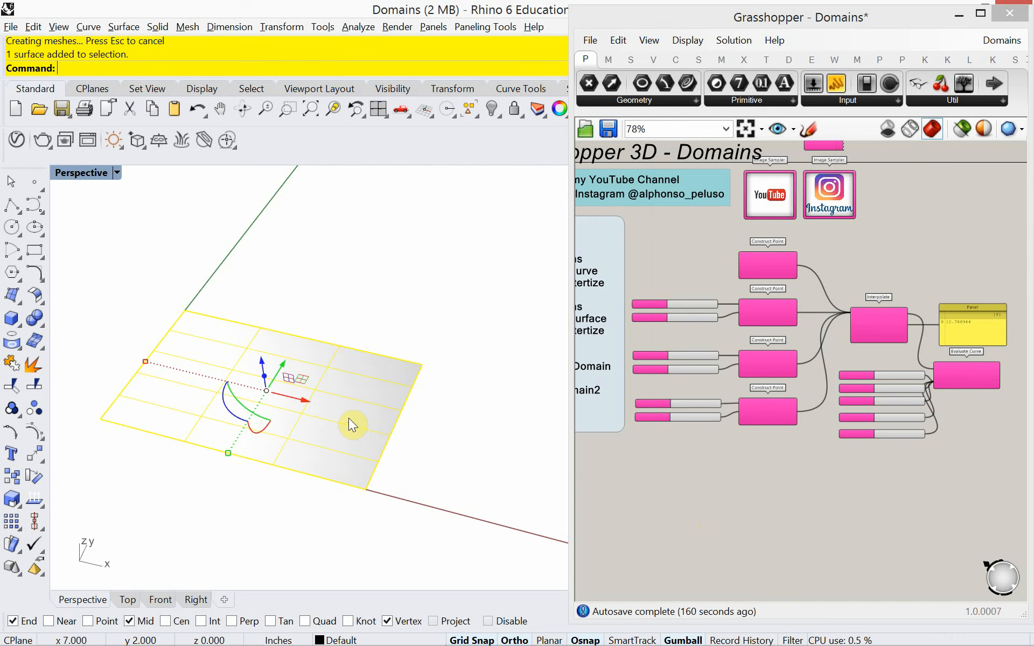
pyautogui.press('F10')
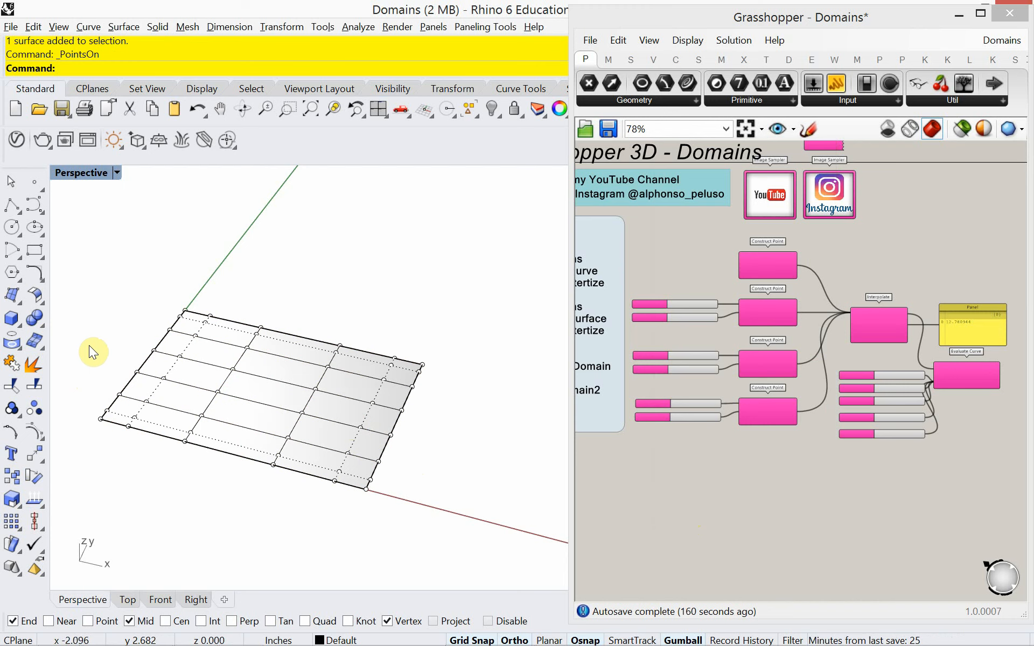
pyautogui.moveTo(87, 348); pyautogui.dragTo(130, 409, button='right')
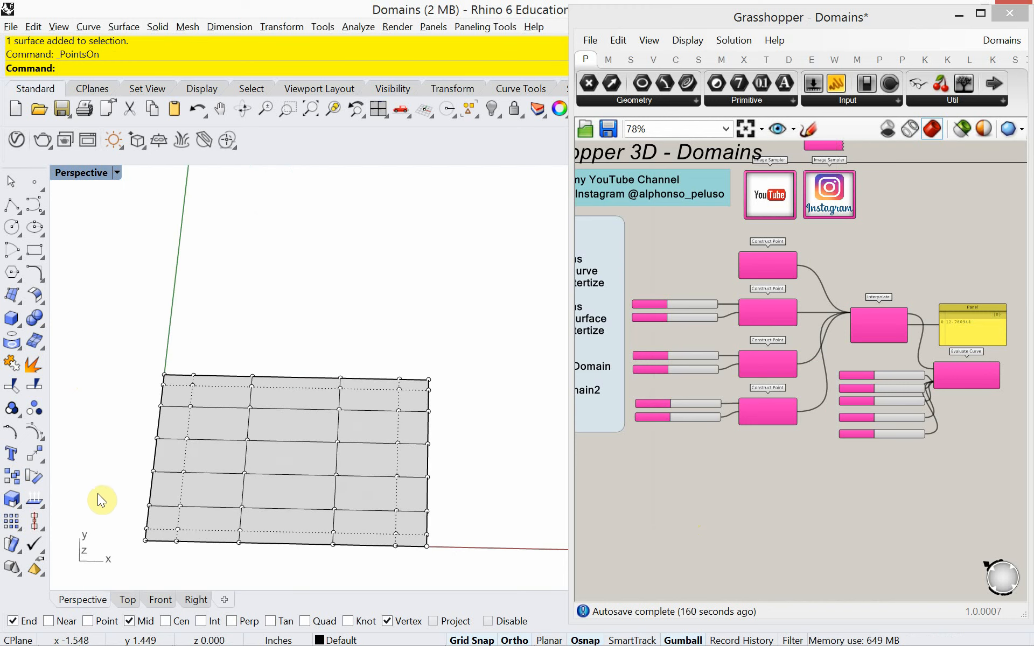
pyautogui.moveTo(98, 493); pyautogui.dragTo(468, 422)
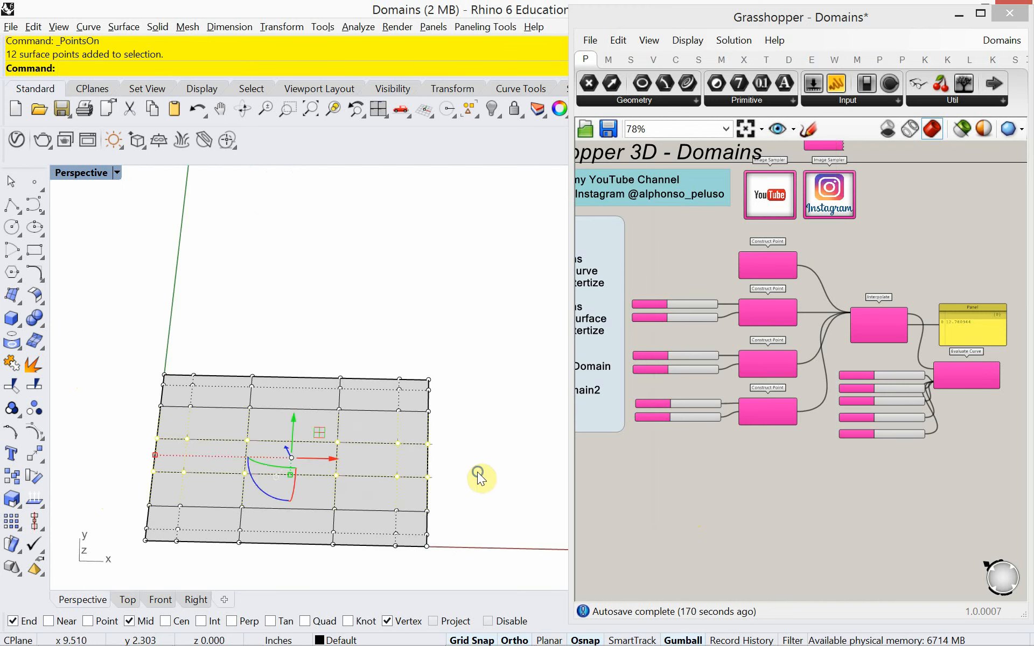
pyautogui.moveTo(477, 471); pyautogui.dragTo(457, 428, button='right')
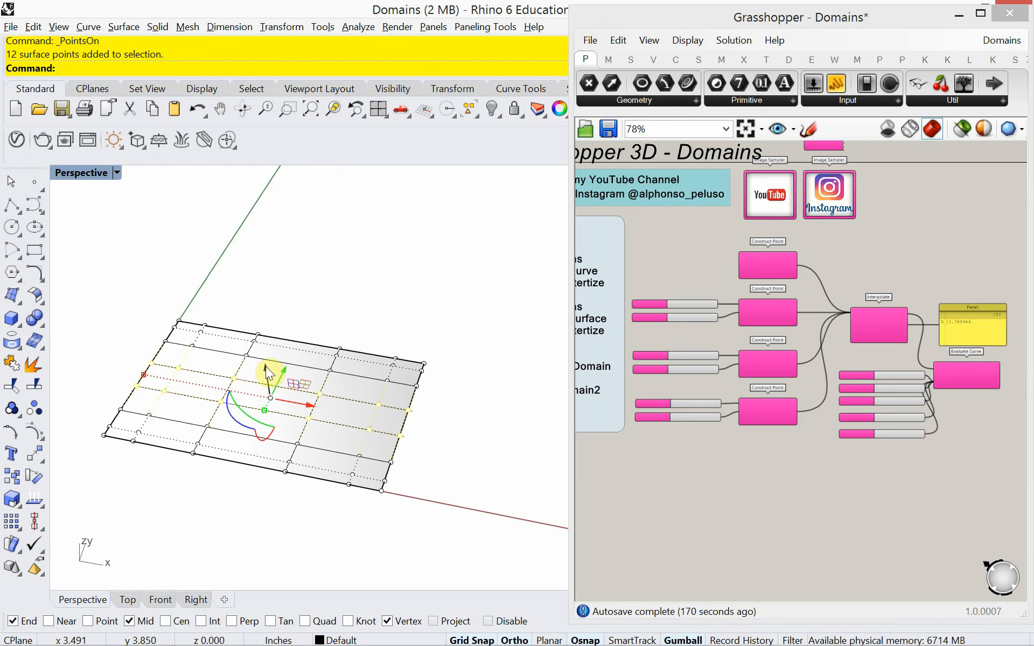
pyautogui.moveTo(266, 372); pyautogui.dragTo(258, 316)
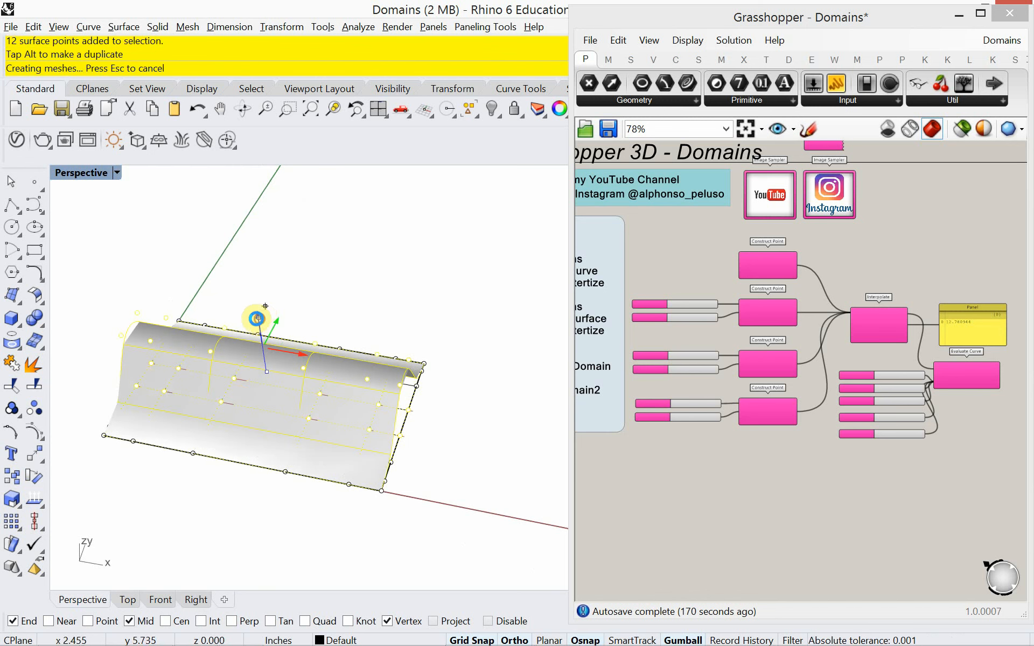
# - Select the second row of control points from the front edge in the Top view and raise it slightly in Perspective
pyautogui.moveTo(259, 316); pyautogui.dragTo(247, 372, button='right')
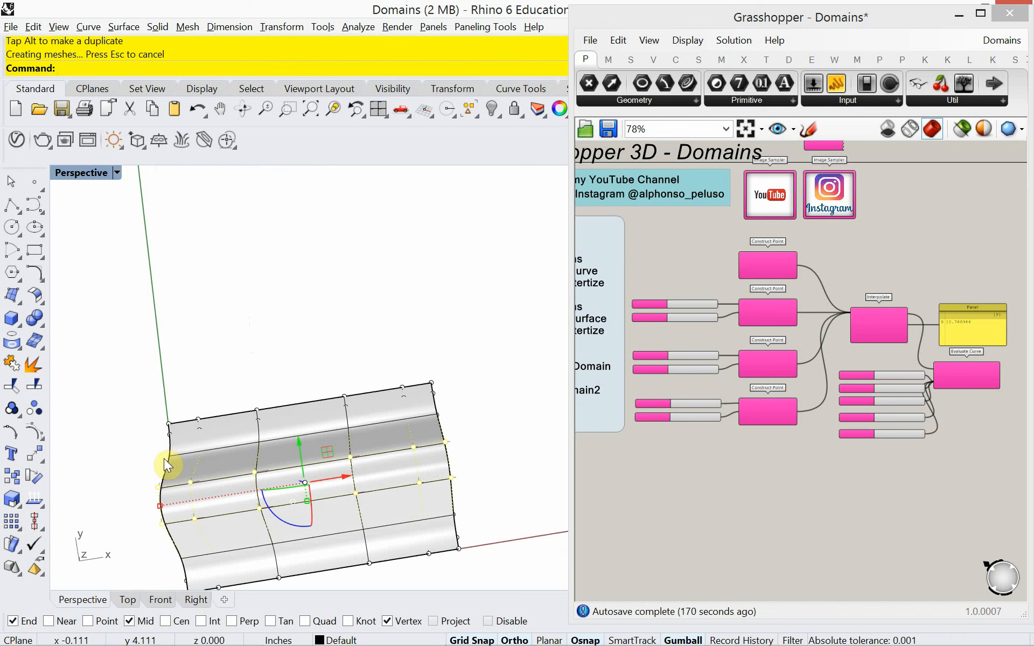
pyautogui.moveTo(134, 465); pyautogui.dragTo(192, 439)
pyautogui.click(127, 599)
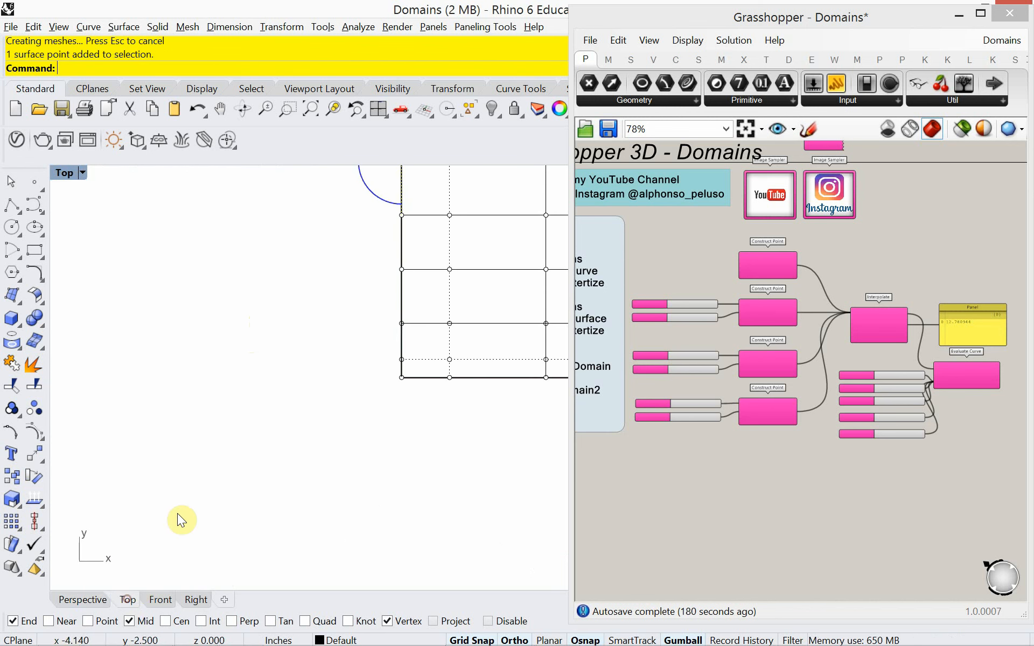
pyautogui.scroll(-6, 204, 461)
pyautogui.click(228, 363)
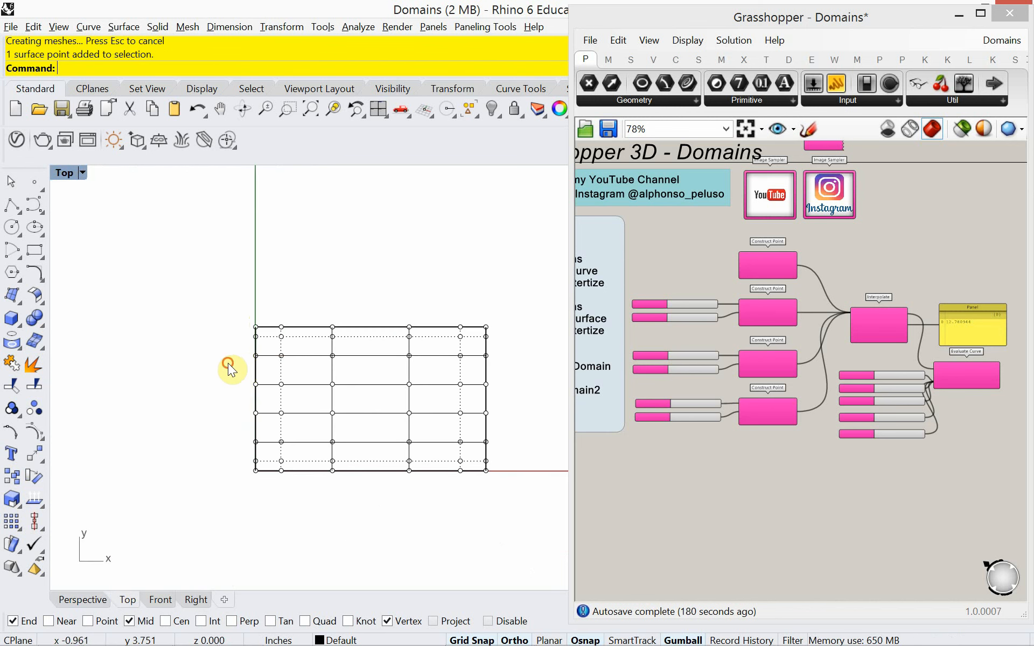
pyautogui.moveTo(218, 370); pyautogui.dragTo(300, 384)
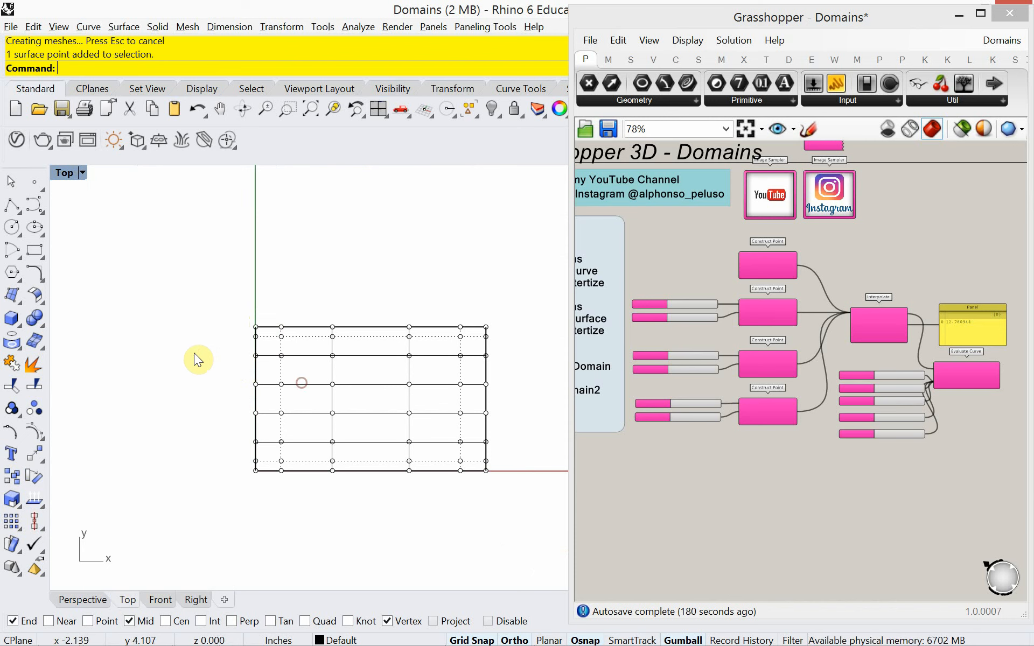
pyautogui.moveTo(193, 352); pyautogui.dragTo(515, 334)
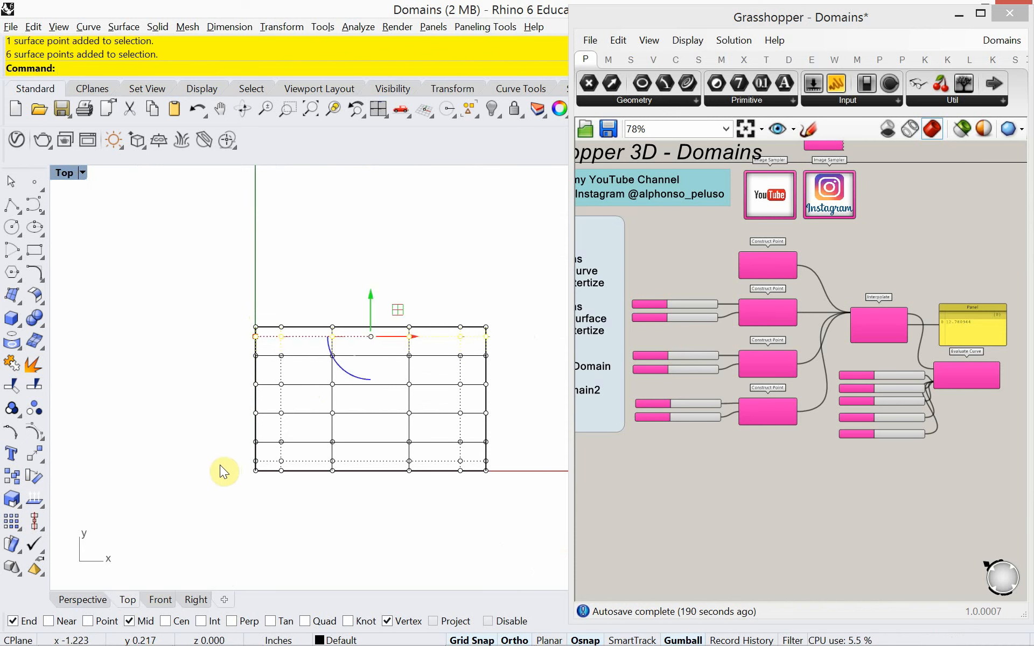
pyautogui.moveTo(213, 464); pyautogui.dragTo(522, 451)
pyautogui.click(75, 598)
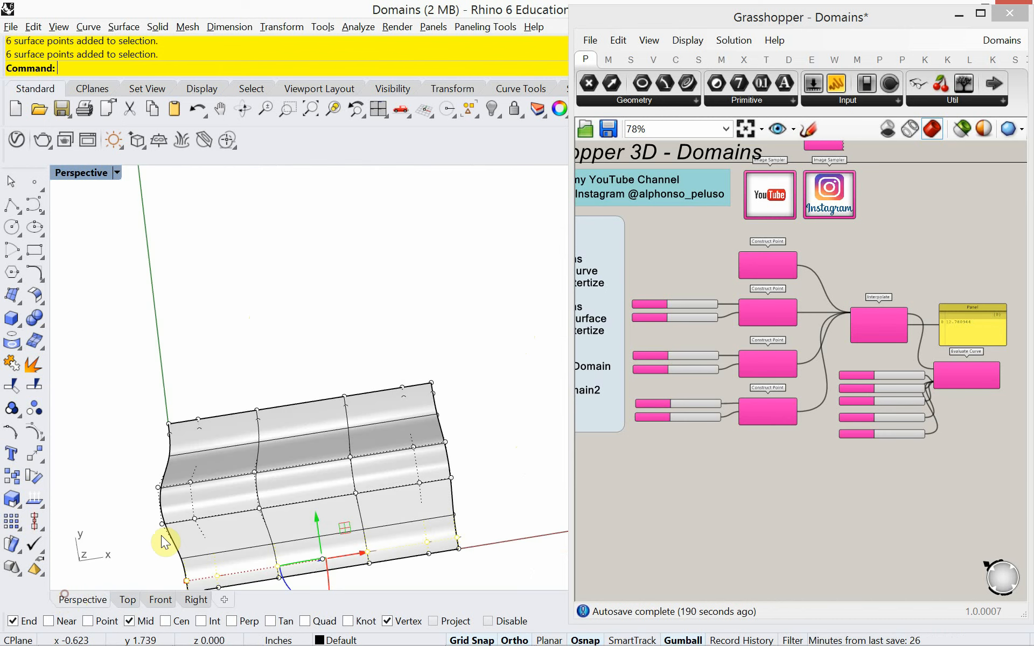
pyautogui.moveTo(163, 539); pyautogui.dragTo(120, 425, button='right')
pyautogui.moveTo(232, 359); pyautogui.dragTo(225, 323)
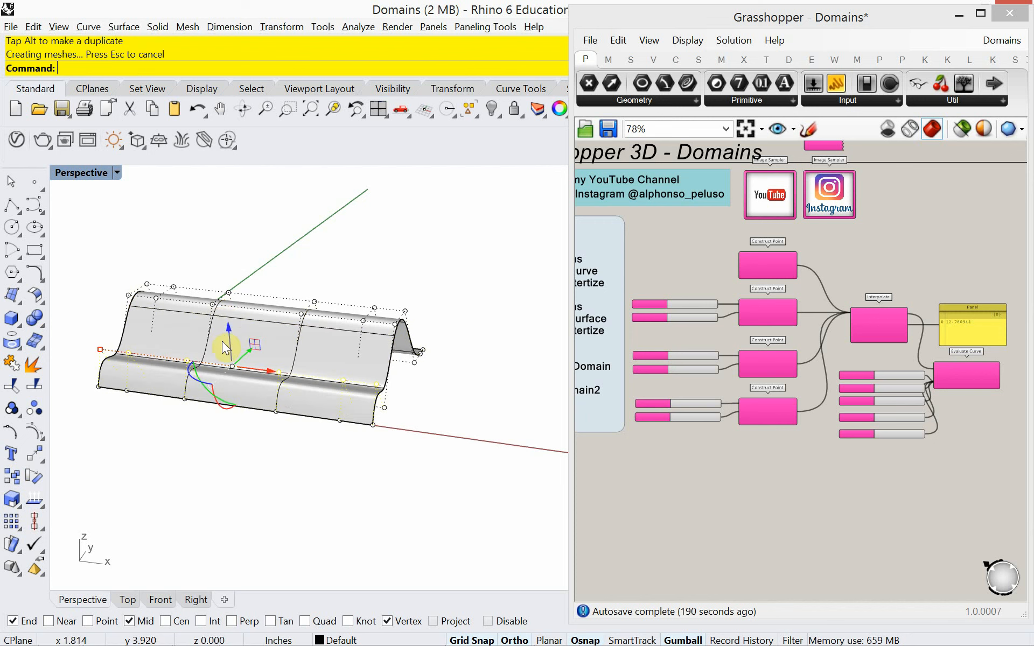
# - Deselect the points and hide the wavy surface's control points
pyautogui.moveTo(303, 353); pyautogui.dragTo(387, 457, button='right')
pyautogui.click(309, 429)
pyautogui.press('Escape')
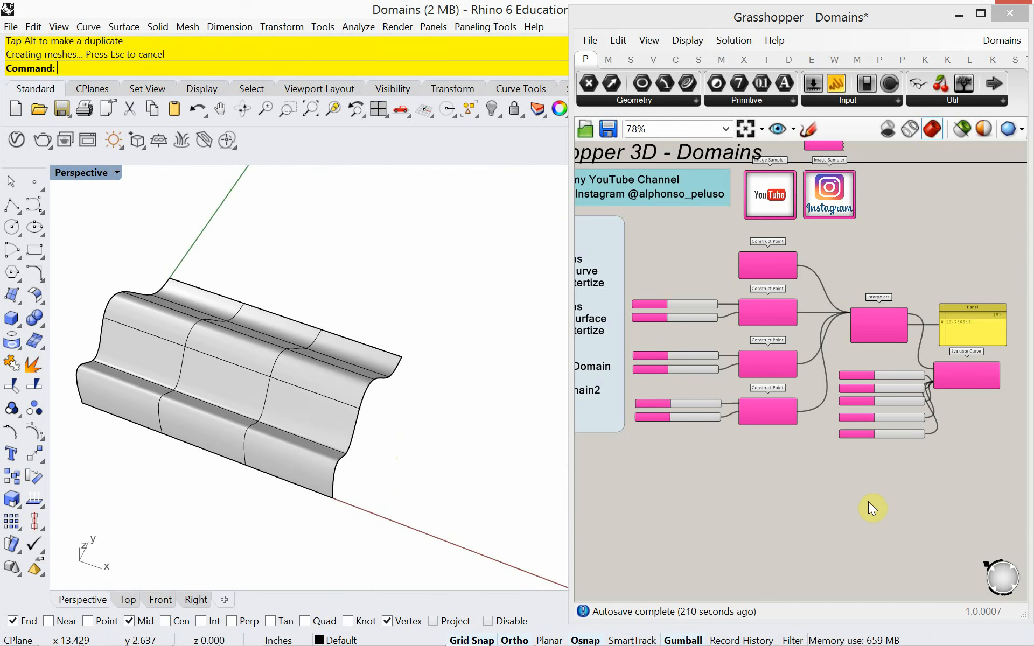
# - Add a Surface parameter to an empty area of the Grasshopper canvas beyond the Evaluate Curve definition
pyautogui.moveTo(867, 502); pyautogui.dragTo(723, 484, button='right')
pyautogui.moveTo(815, 461); pyautogui.dragTo(672, 445, button='right')
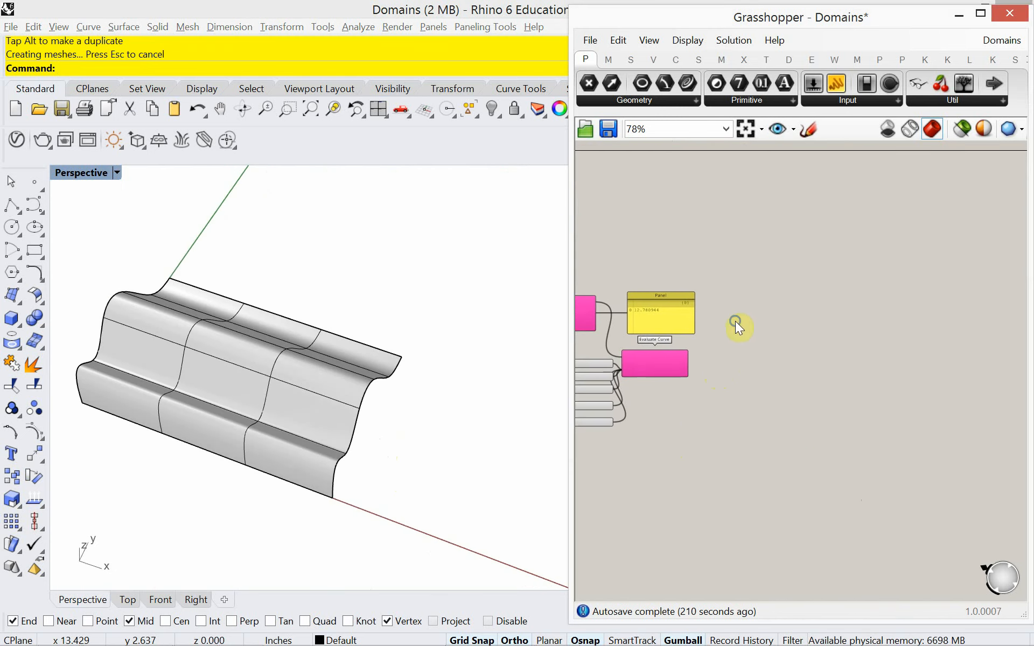
pyautogui.moveTo(734, 326); pyautogui.dragTo(636, 336, button='right')
pyautogui.scroll(3, 614, 333)
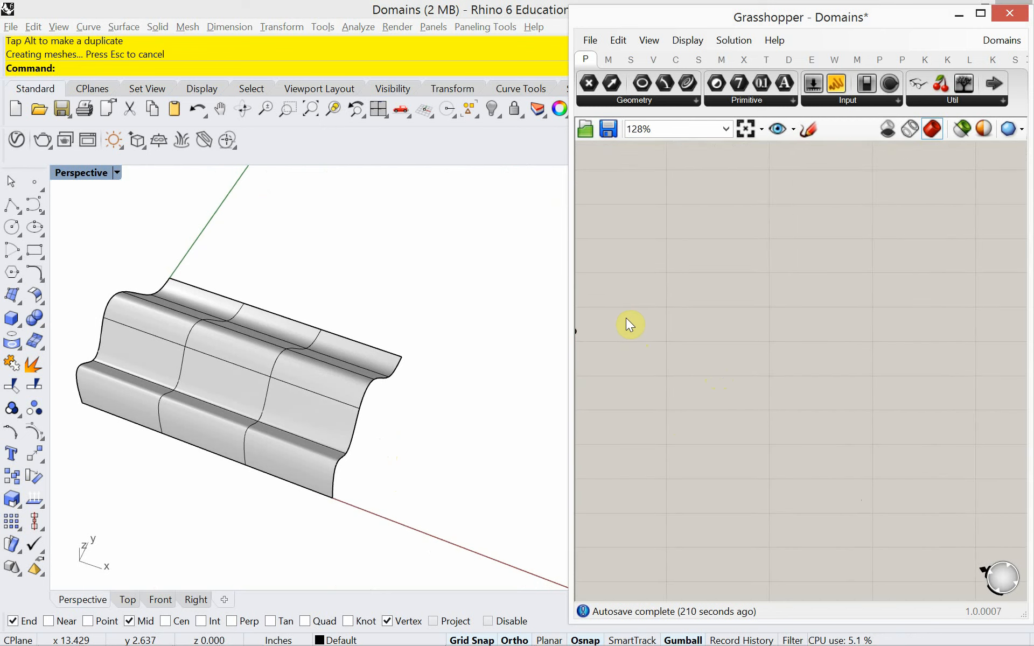
pyautogui.scroll(1, 627, 319)
pyautogui.doubleClick(644, 321)
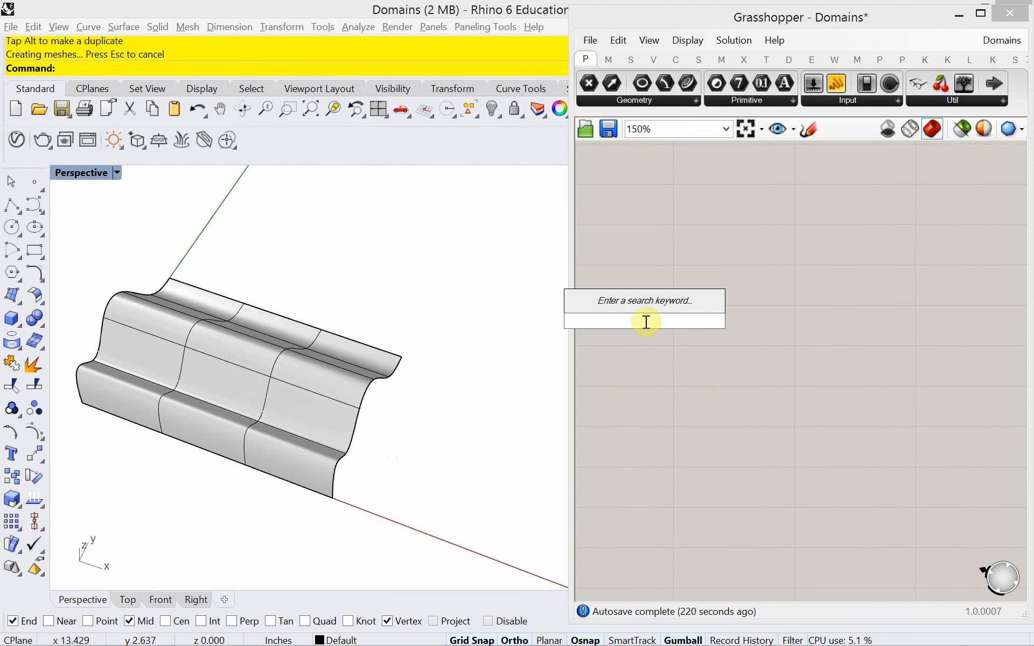
pyautogui.write('sur')
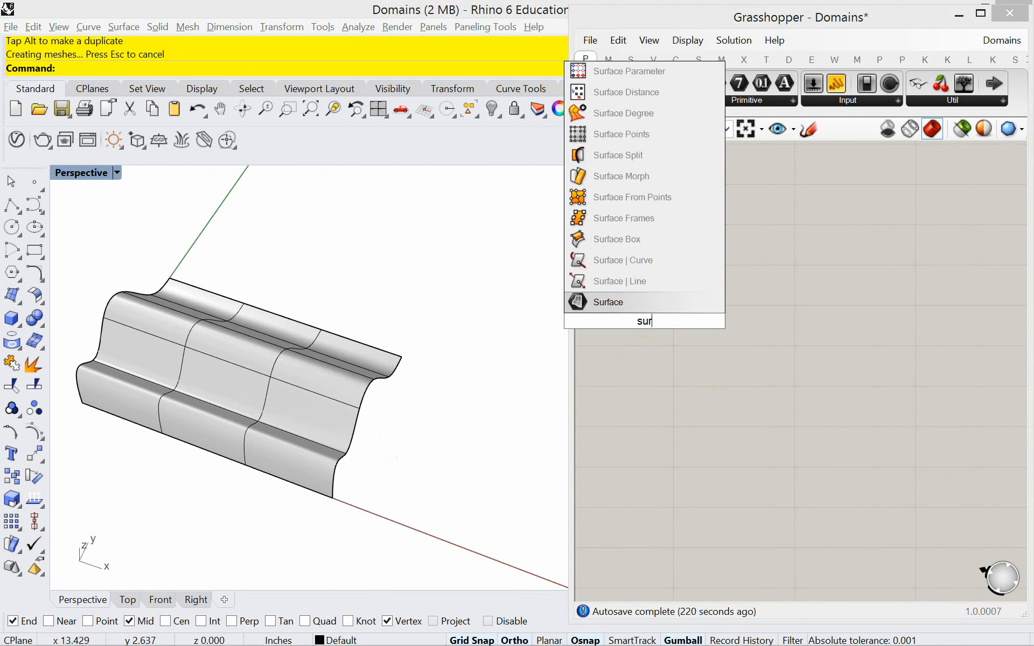
pyautogui.click(637, 302)
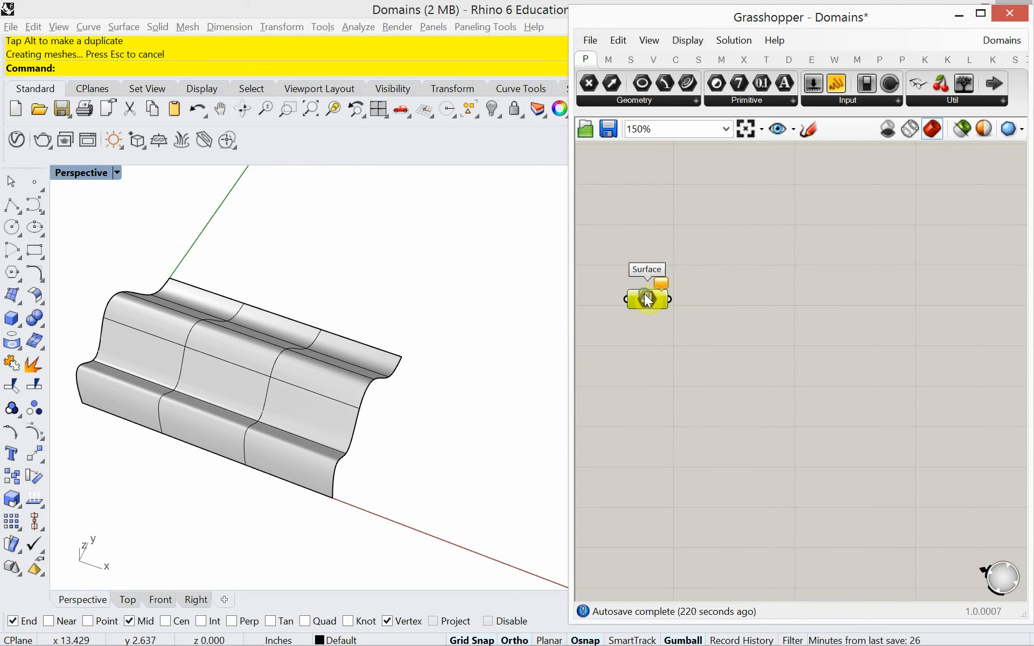
# - Reference the wavy Rhino surface in the Surface parameter and adjust the component's position on the canvas
pyautogui.rightClick(645, 296)
pyautogui.click(690, 493)
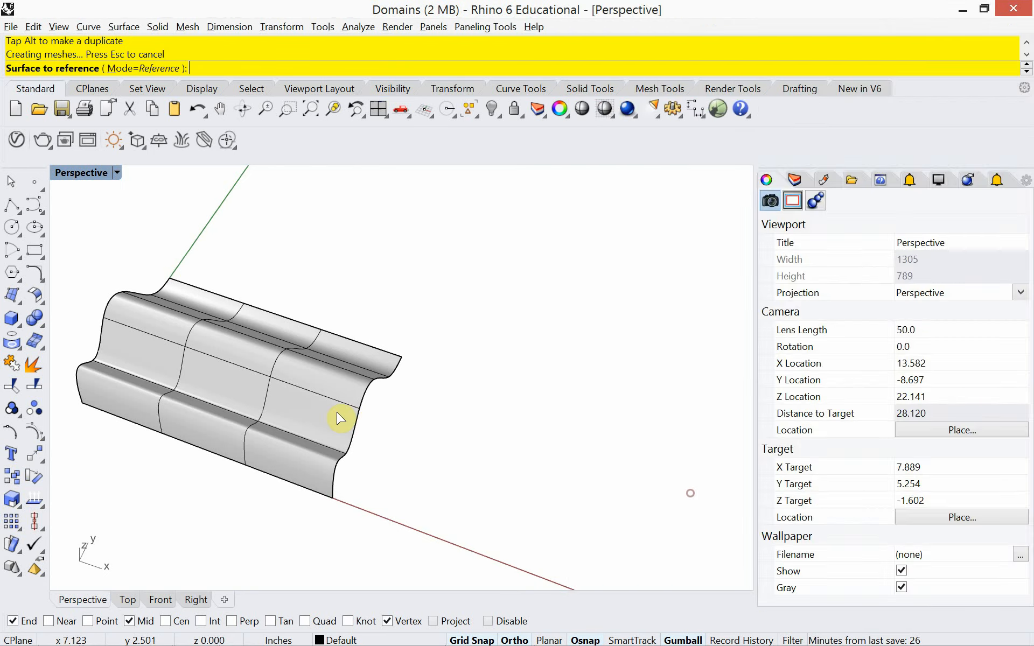
pyautogui.click(340, 417)
pyautogui.click(684, 362)
pyautogui.click(631, 301)
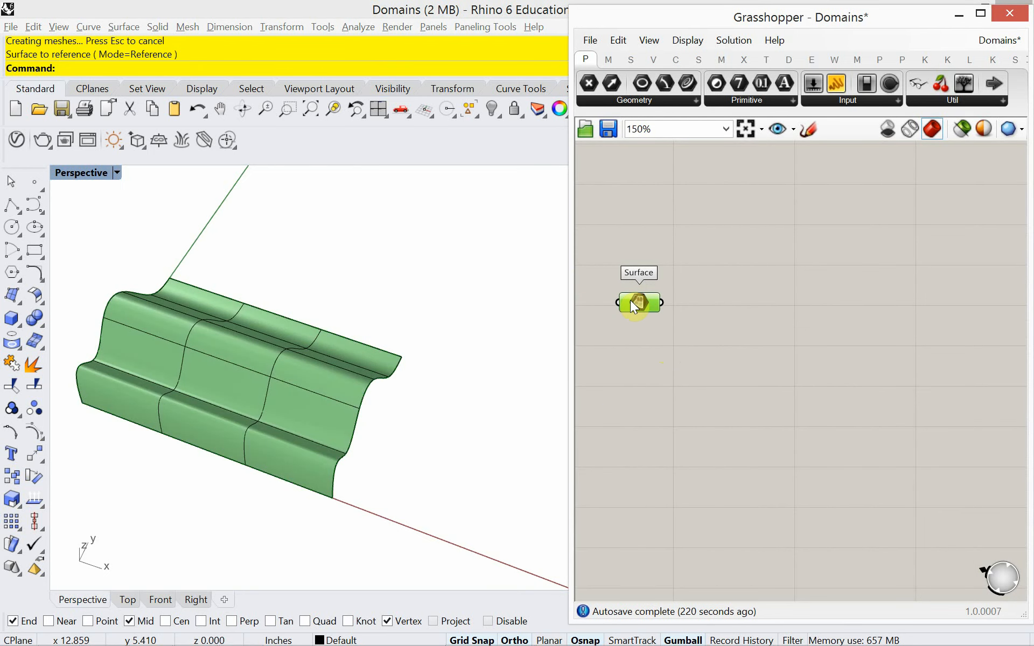
pyautogui.moveTo(634, 305); pyautogui.dragTo(631, 301)
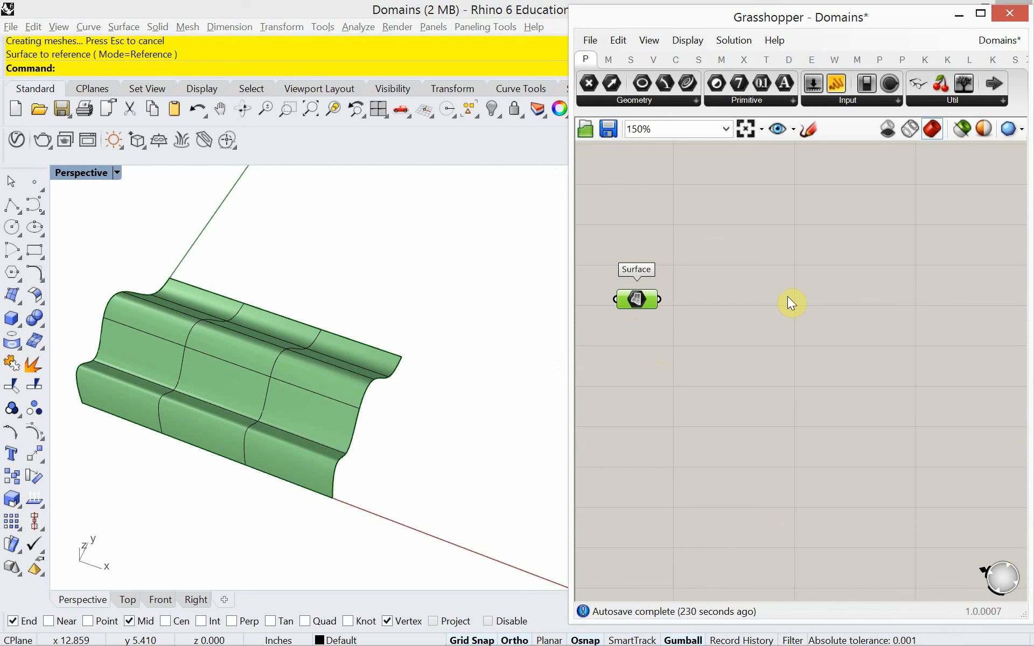
# - Add an Evaluate Surface component, connect the Surface parameter to its Surface input, and space the two components farther apart
pyautogui.doubleClick(765, 286)
pyautogui.write('e')
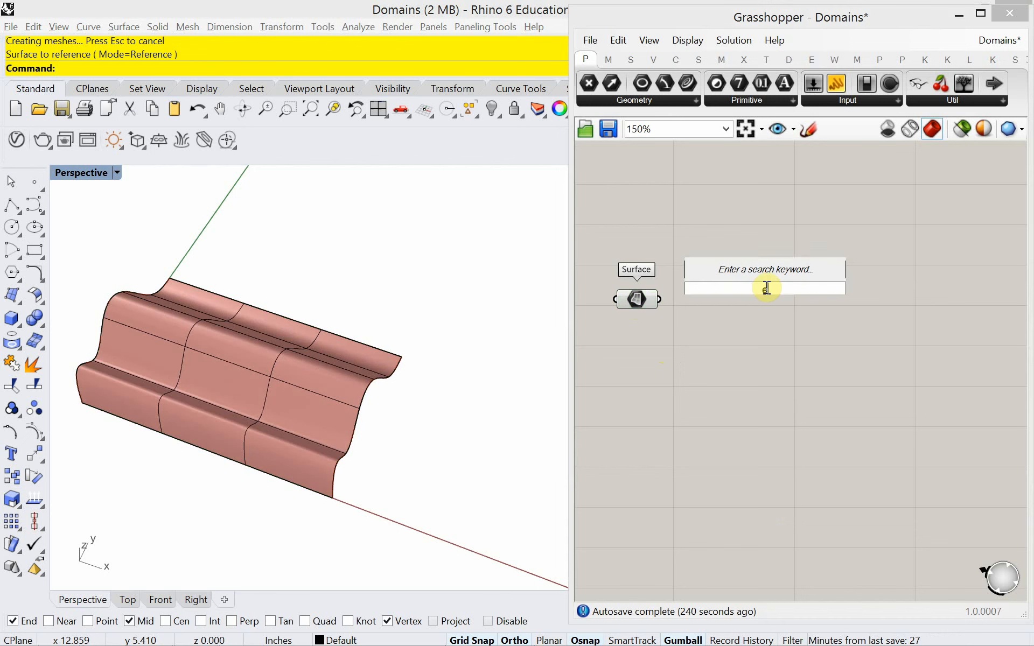
pyautogui.write('val')
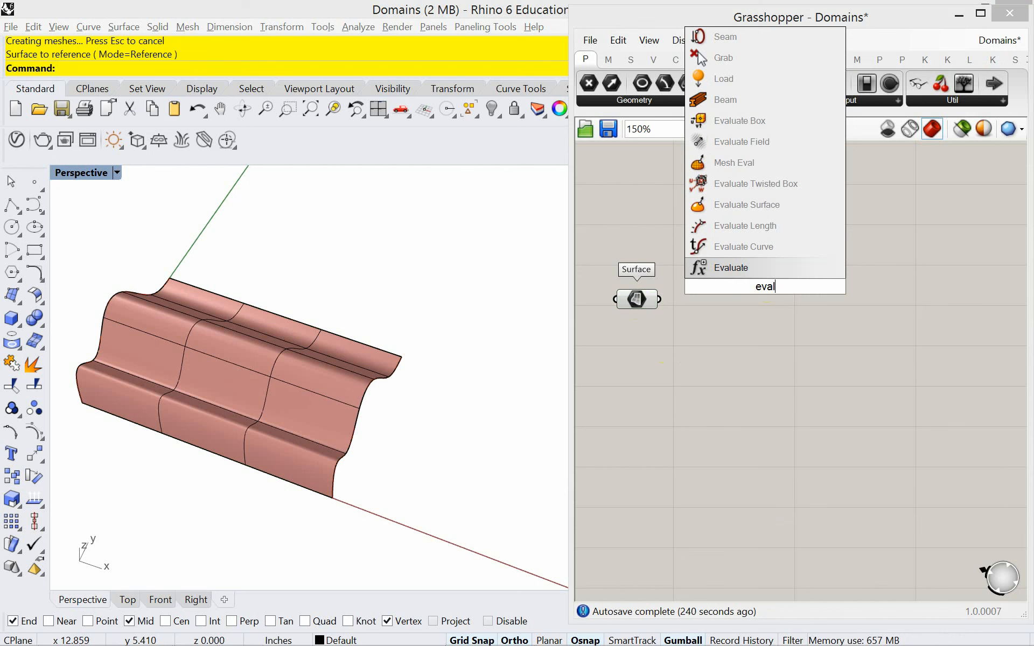
pyautogui.click(742, 207)
pyautogui.moveTo(724, 295); pyautogui.dragTo(725, 322)
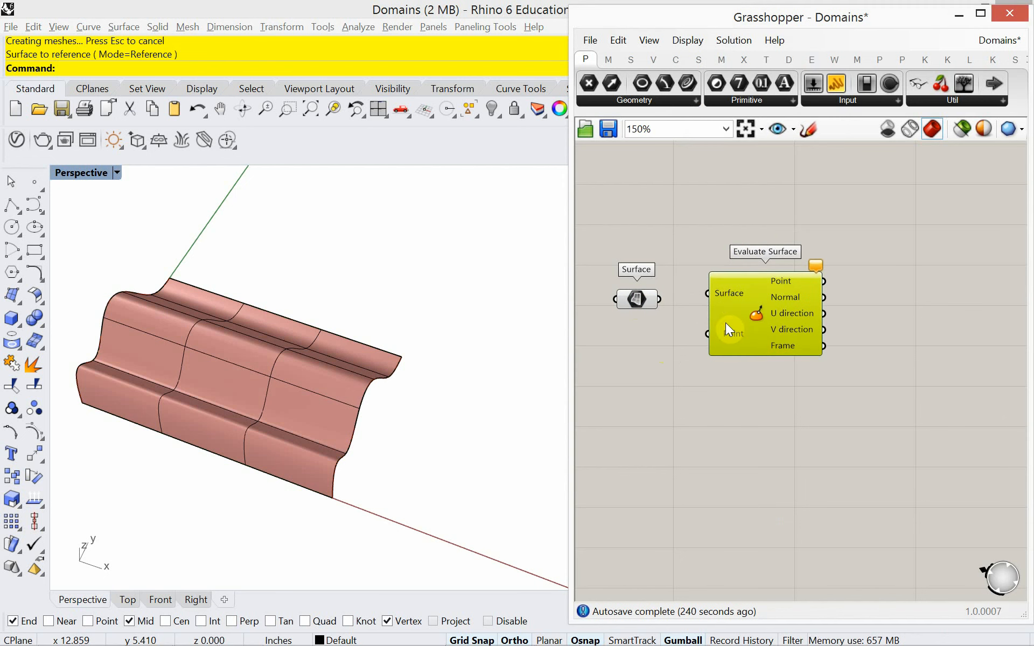
pyautogui.moveTo(659, 299); pyautogui.dragTo(709, 293)
pyautogui.moveTo(772, 330); pyautogui.dragTo(810, 339)
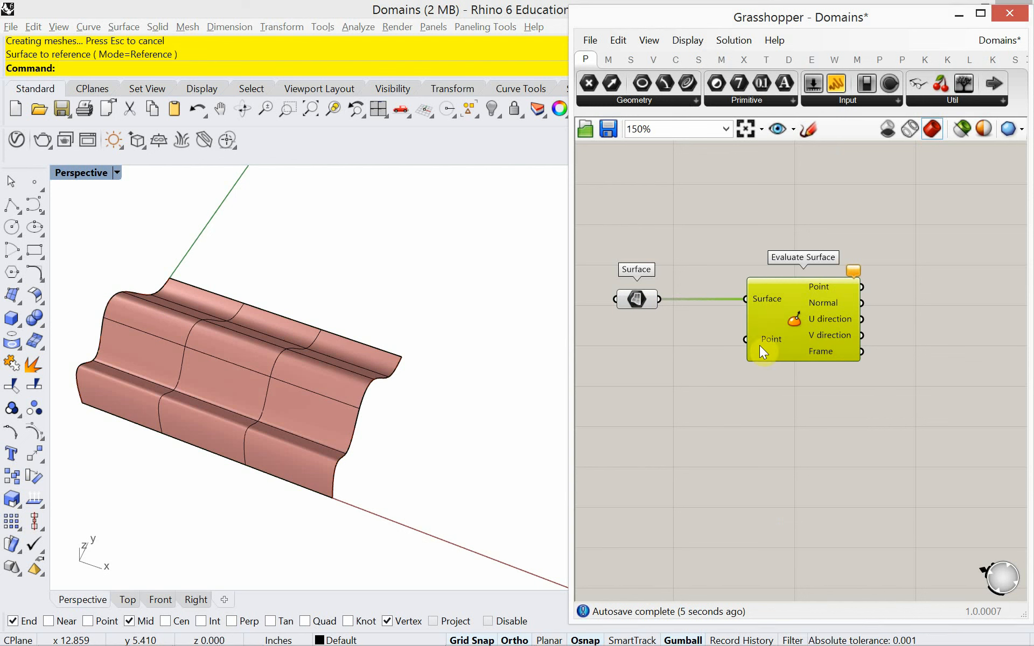
pyautogui.moveTo(770, 341)
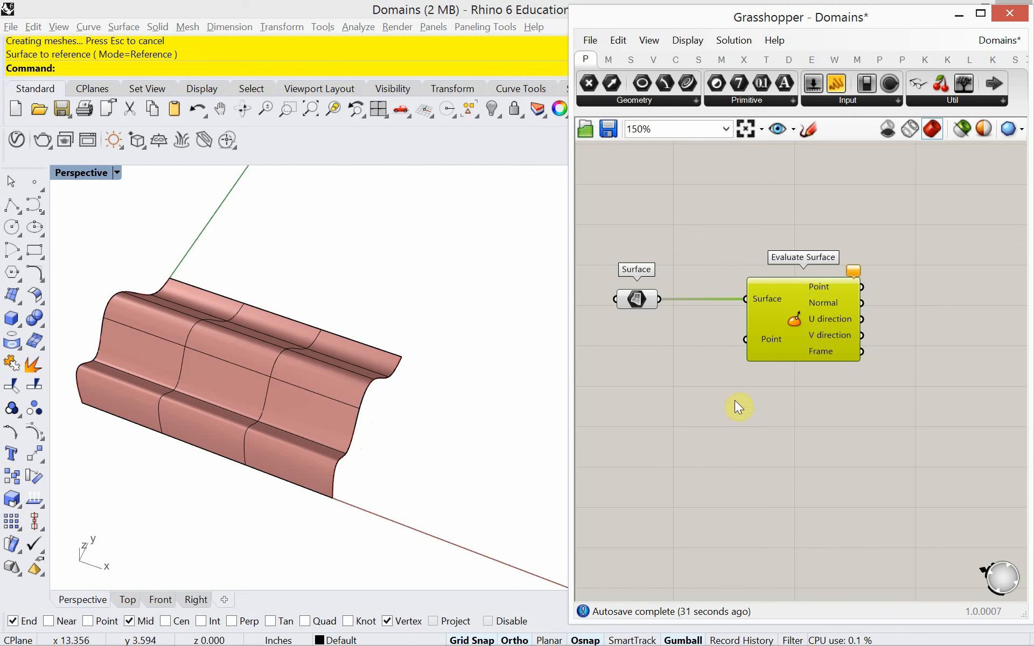
pyautogui.moveTo(783, 344); pyautogui.dragTo(802, 342)
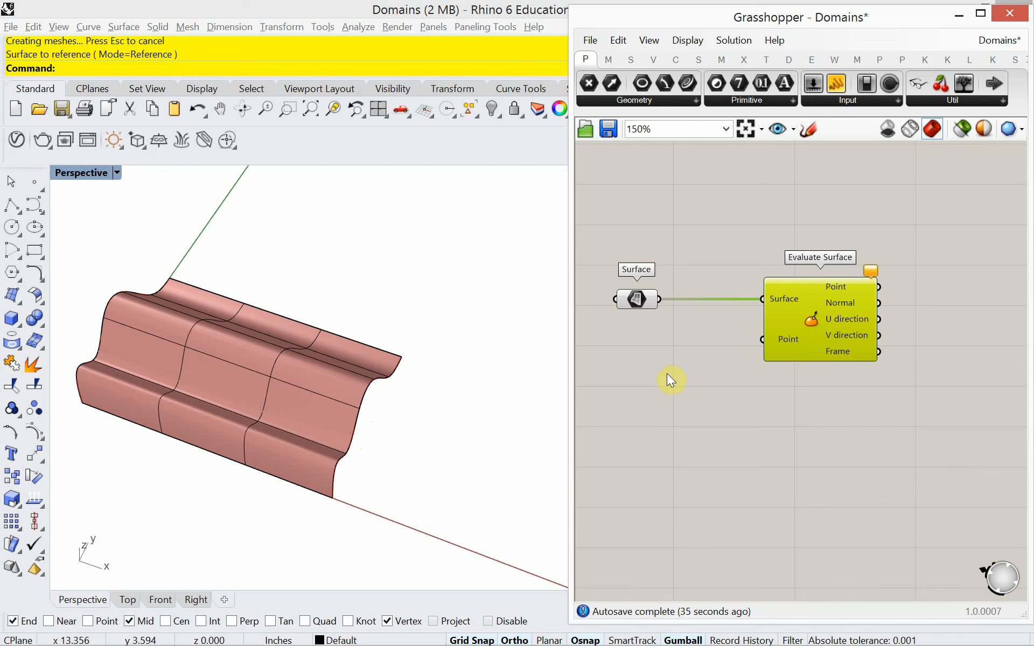
# - Add an MD Slider to the canvas below the Surface parameter
pyautogui.doubleClick(665, 387)
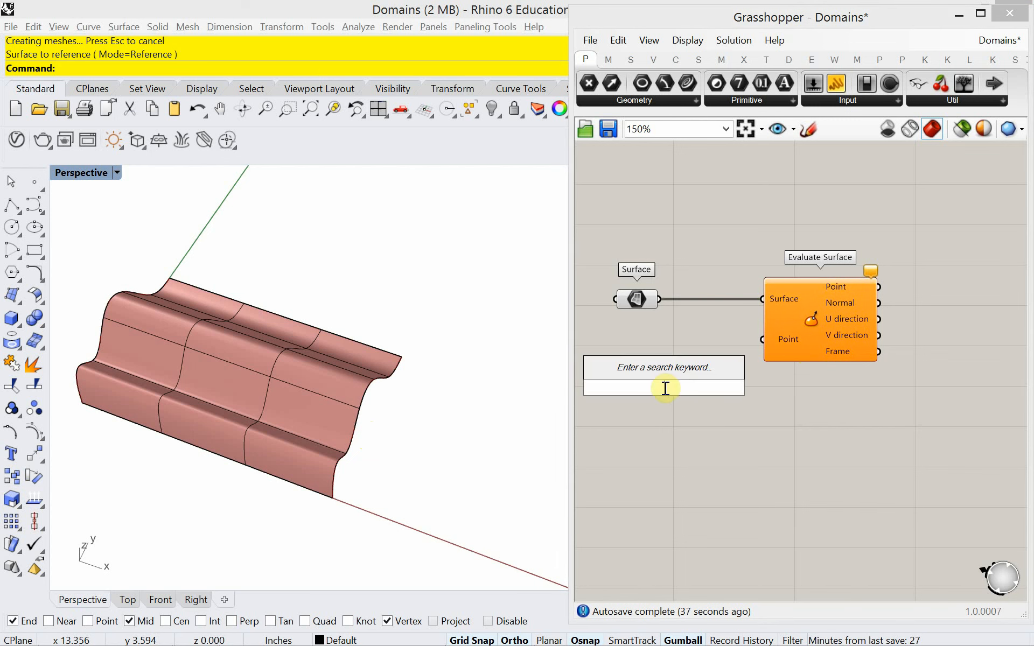
pyautogui.write('md')
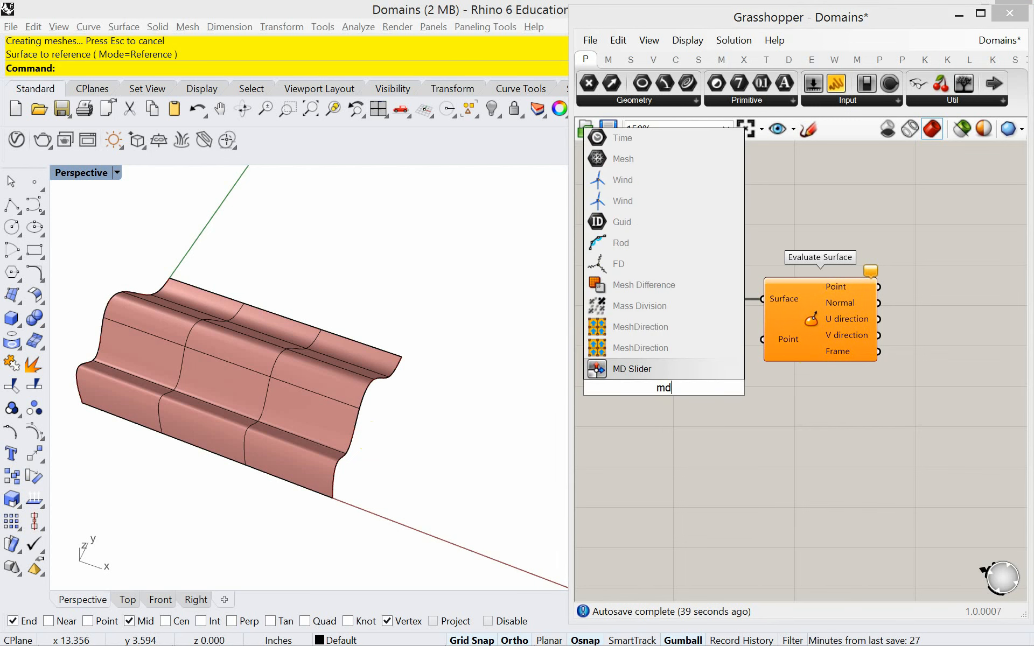
pyautogui.click(657, 373)
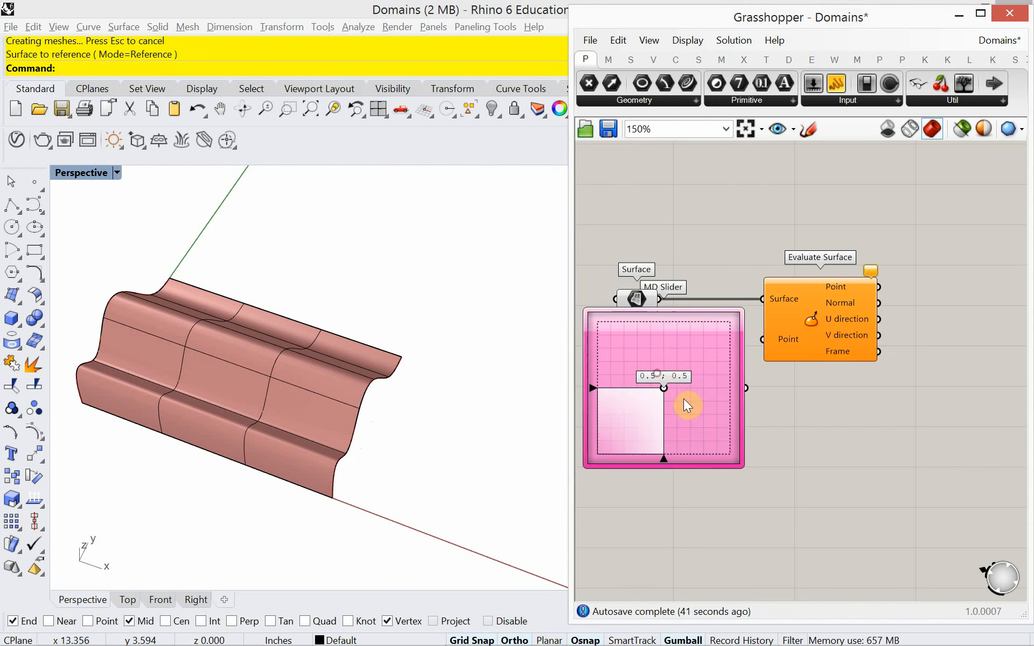
# - Lower the MD Slider, space Evaluate Surface farther away, and connect the MD Slider to Evaluate Surface's Point input
pyautogui.moveTo(687, 405); pyautogui.dragTo(702, 446)
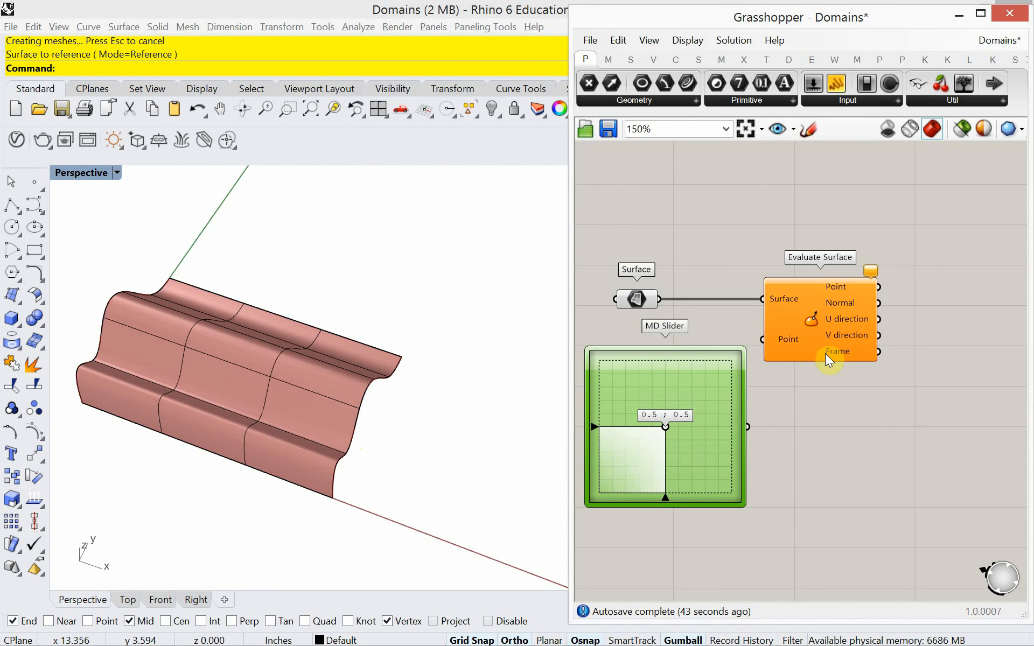
pyautogui.moveTo(826, 353); pyautogui.dragTo(871, 350)
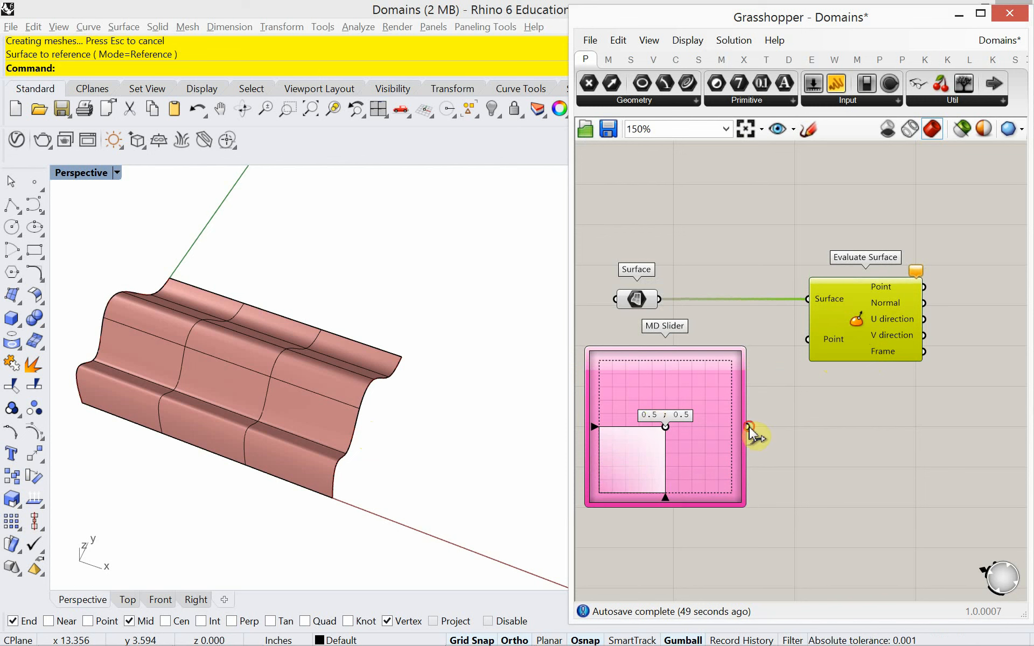
pyautogui.moveTo(747, 427); pyautogui.dragTo(807, 339)
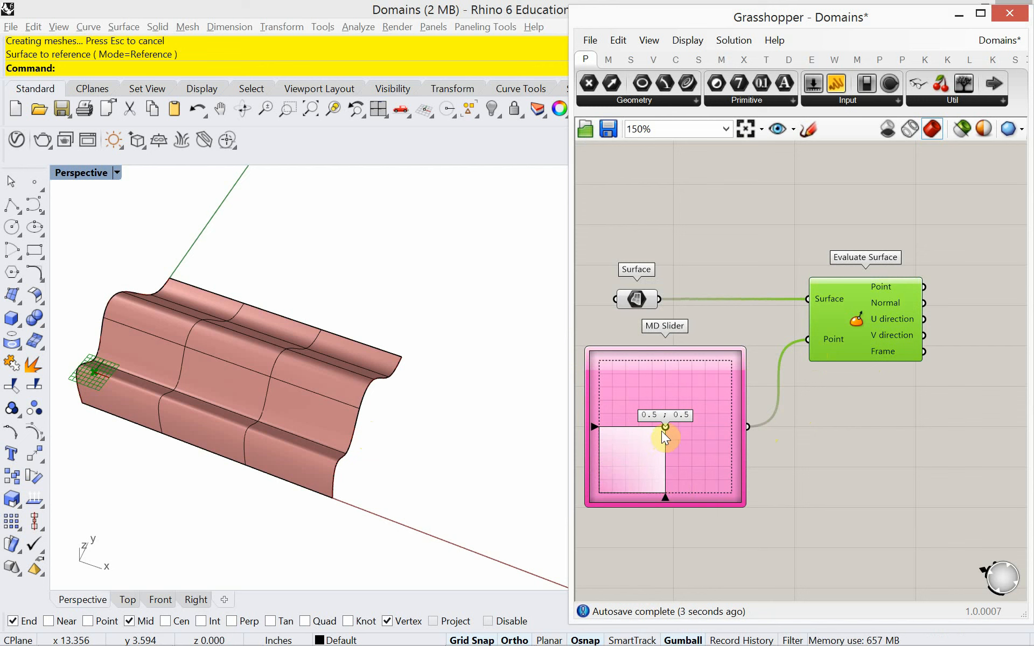
# - Move the MD Slider's point to 0.0 ; 0.0 and back to about 0.53 ; 0.56, and reparameterize Evaluate Surface's Surface input
pyautogui.moveTo(666, 425); pyautogui.dragTo(588, 503)
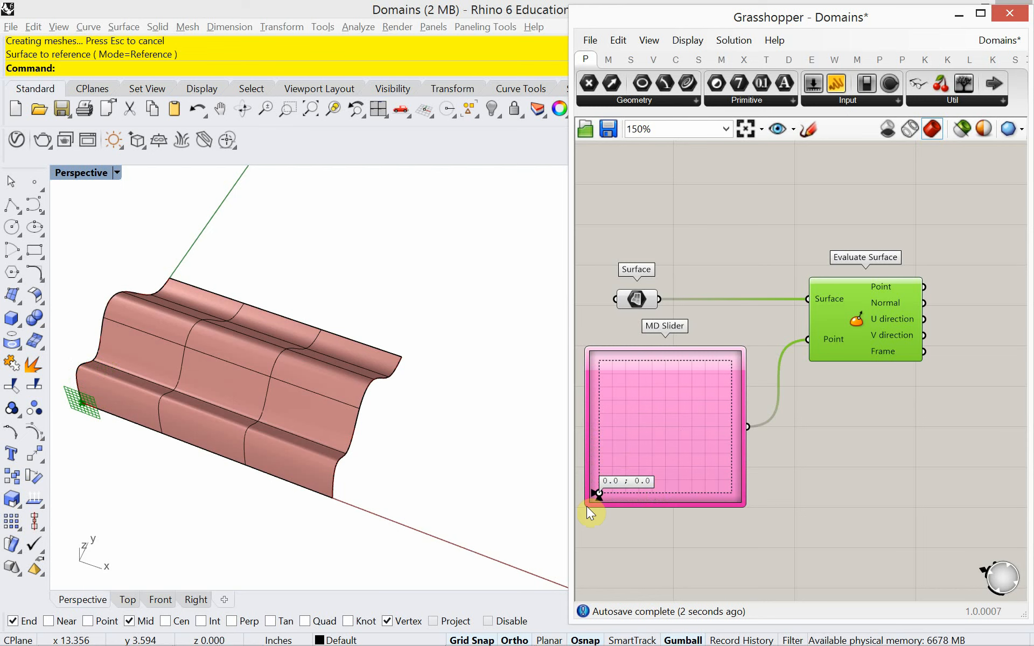
pyautogui.moveTo(594, 494); pyautogui.dragTo(671, 418)
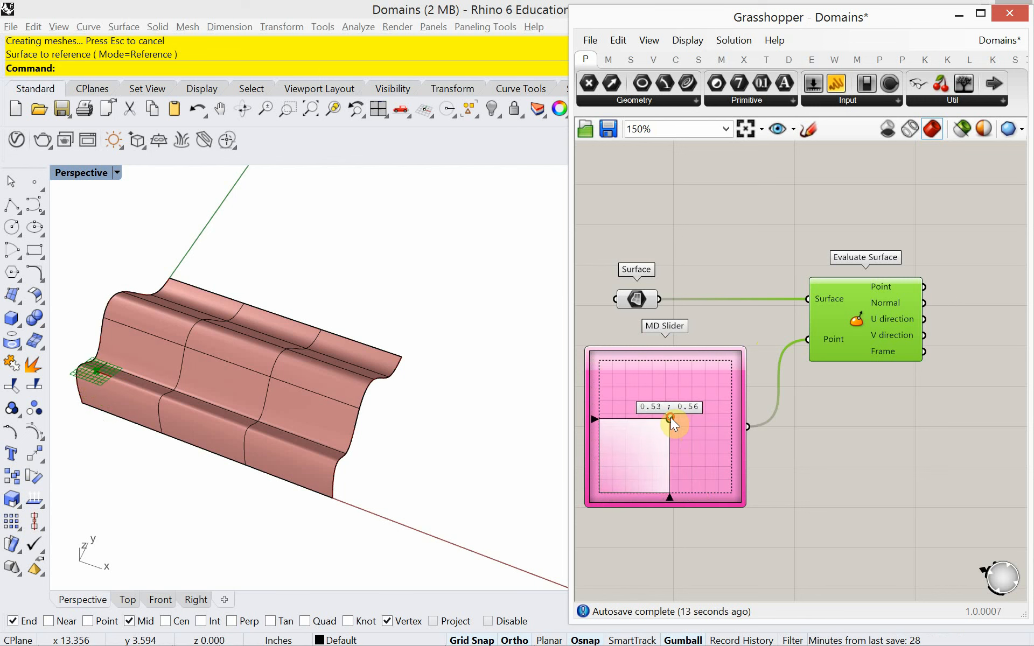
pyautogui.rightClick(827, 297)
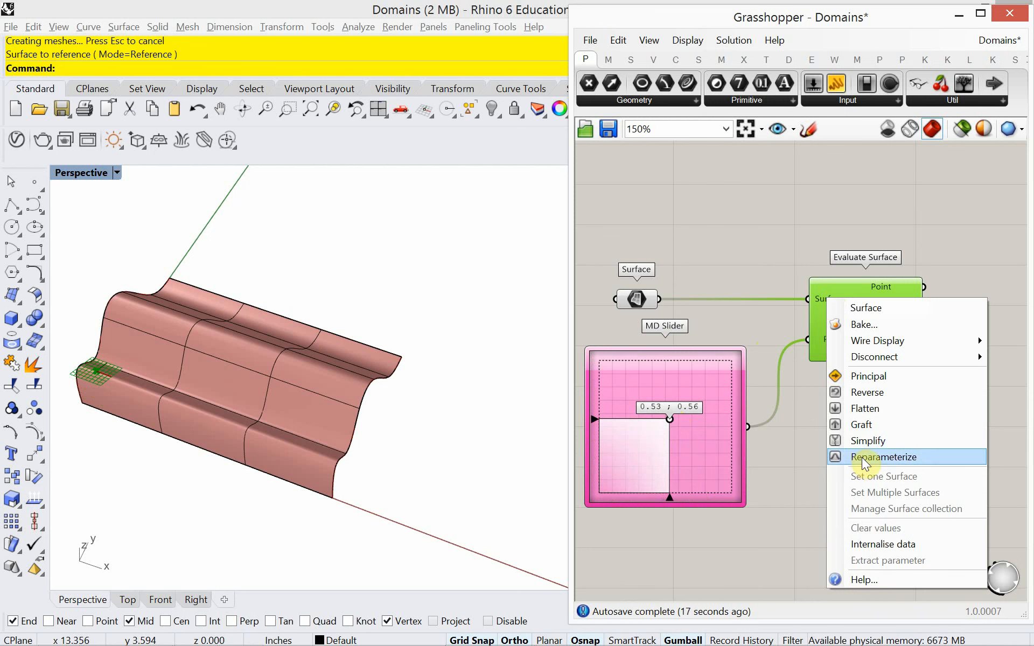
pyautogui.click(862, 457)
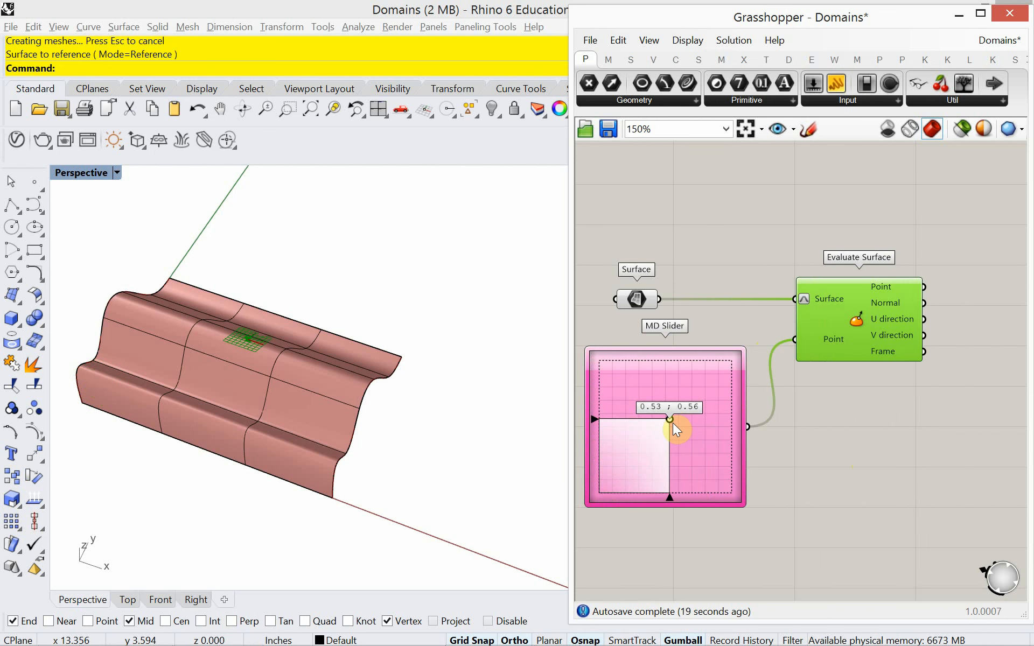
# - Nudge the MD Slider upward and vary its point across the reparameterized surface, finishing at about 0.44 ; 0.45
pyautogui.moveTo(673, 424); pyautogui.dragTo(657, 435)
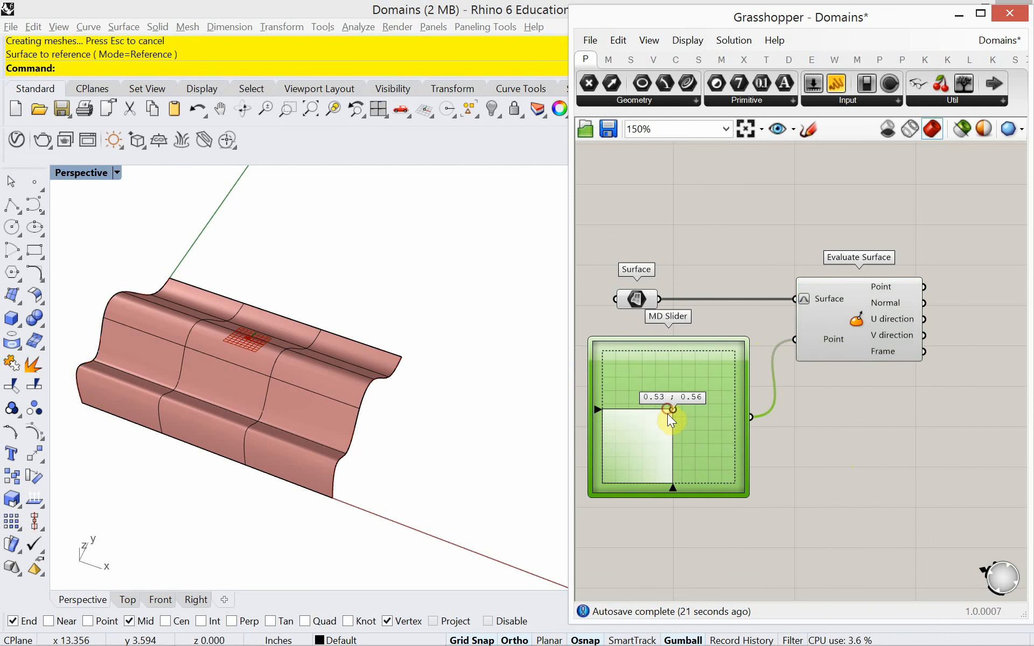
pyautogui.moveTo(677, 409); pyautogui.dragTo(640, 423)
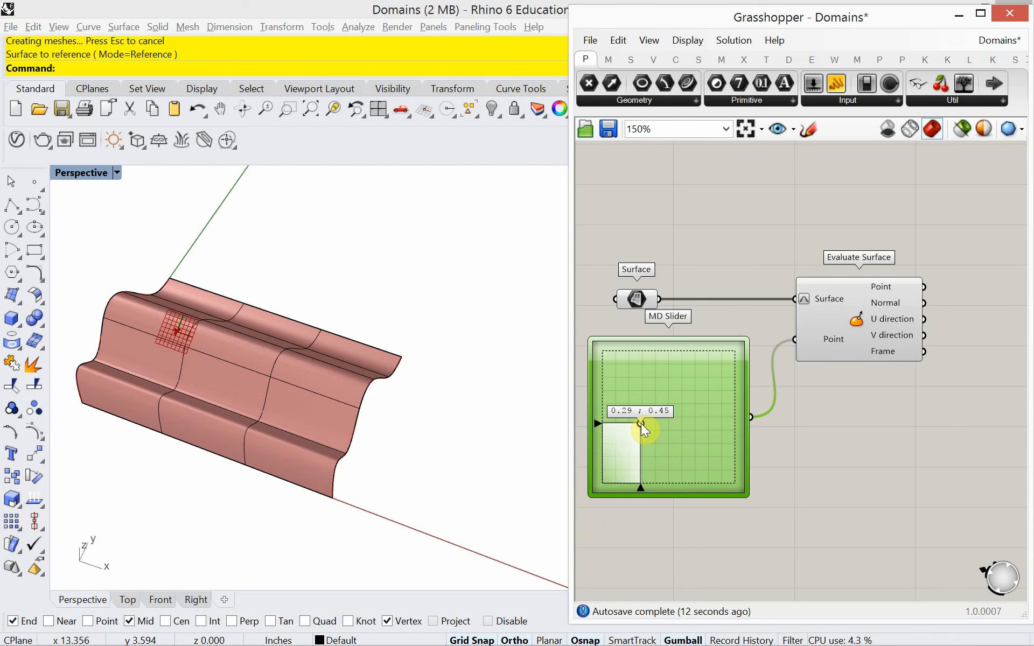
pyautogui.moveTo(640, 423); pyautogui.dragTo(690, 427)
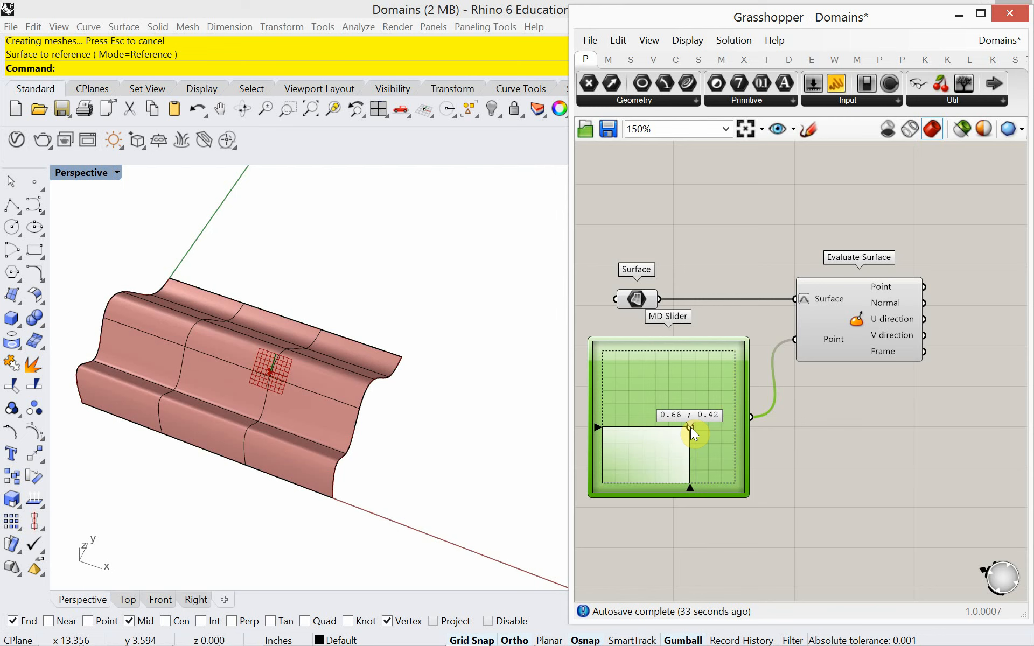
pyautogui.moveTo(690, 427); pyautogui.dragTo(661, 424)
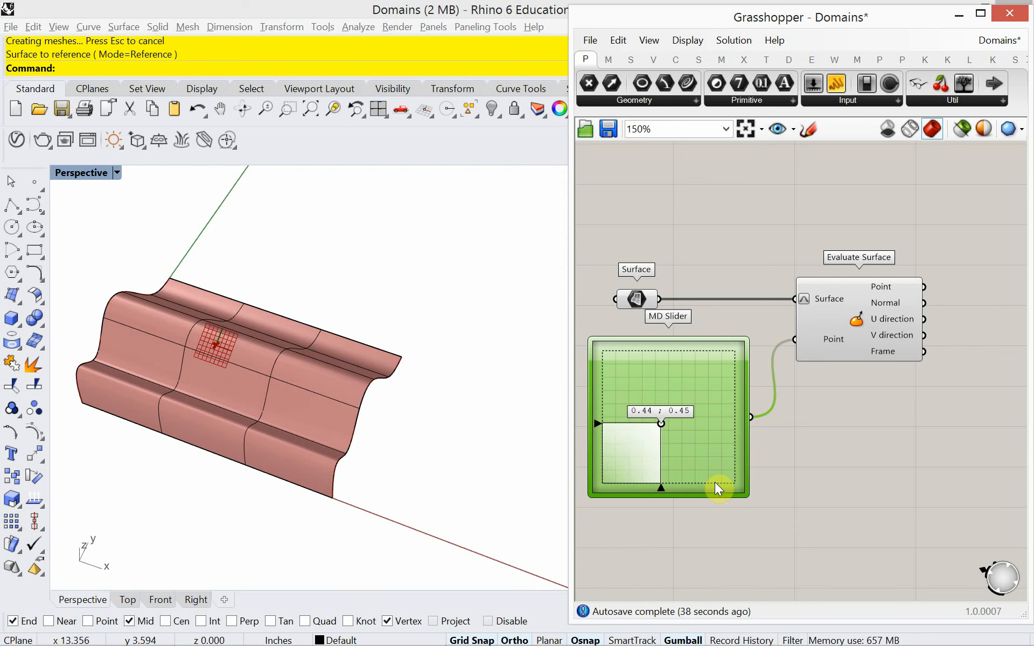
# - Duplicate the MD Slider below the original as an additional Point input for Evaluate Surface and set the copy to about 0.95 ; 0.37
pyautogui.moveTo(833, 404); pyautogui.dragTo(856, 370, button='right')
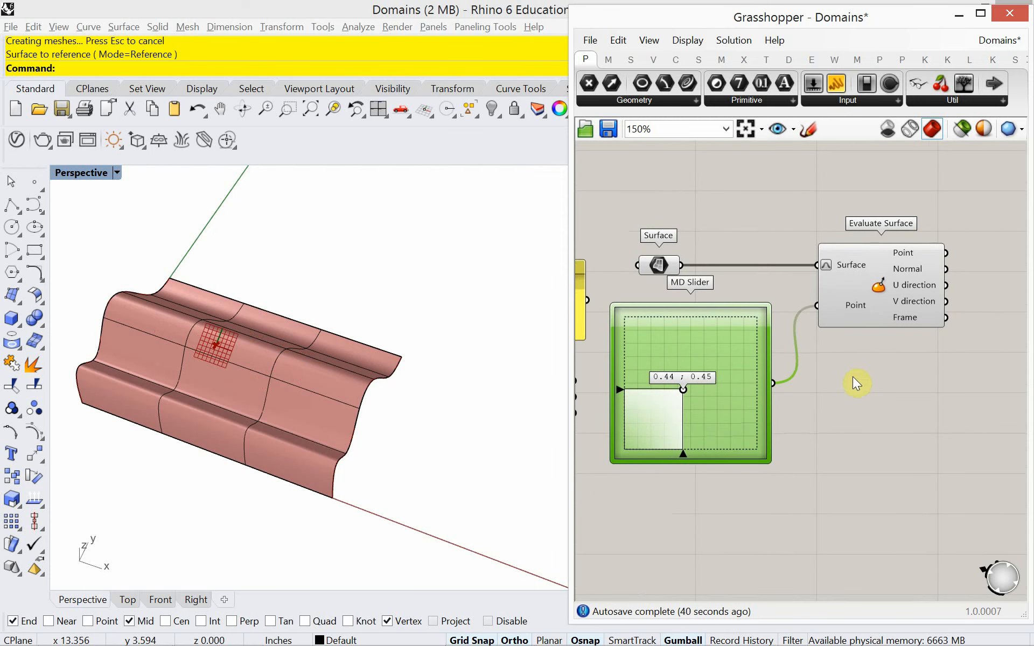
pyautogui.moveTo(805, 422); pyautogui.dragTo(884, 403, button='right')
pyautogui.scroll(-2, 881, 415)
pyautogui.moveTo(700, 444); pyautogui.dragTo(801, 429, button='right')
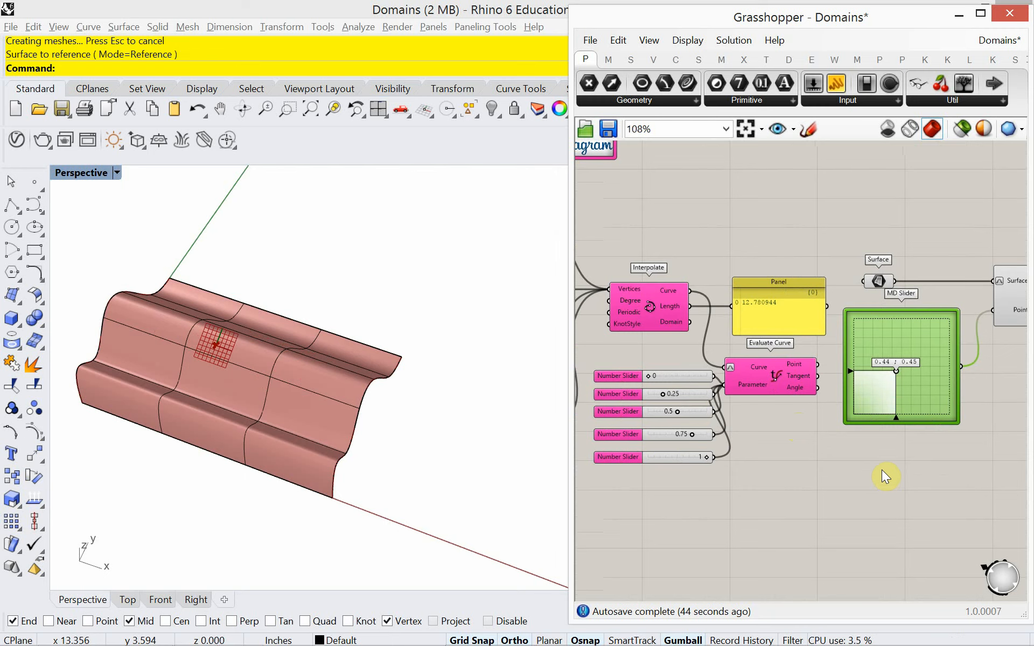
pyautogui.moveTo(885, 477); pyautogui.dragTo(750, 480, button='right')
pyautogui.scroll(2, 823, 454)
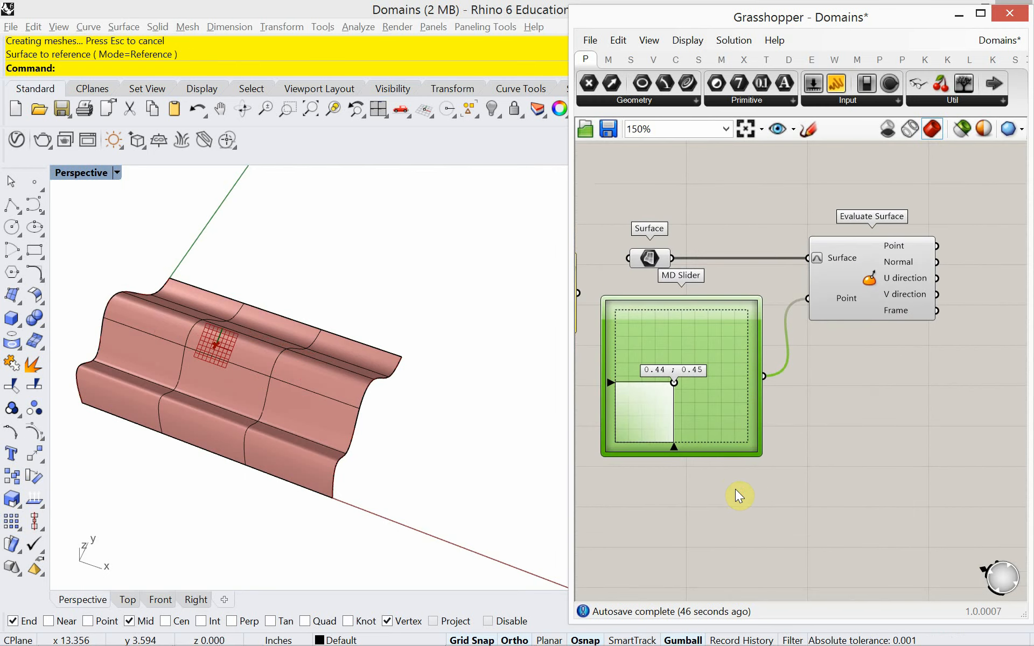
pyautogui.keyDown('alt'); pyautogui.moveTo(701, 400); pyautogui.dragTo(817, 305); pyautogui.keyUp('alt')
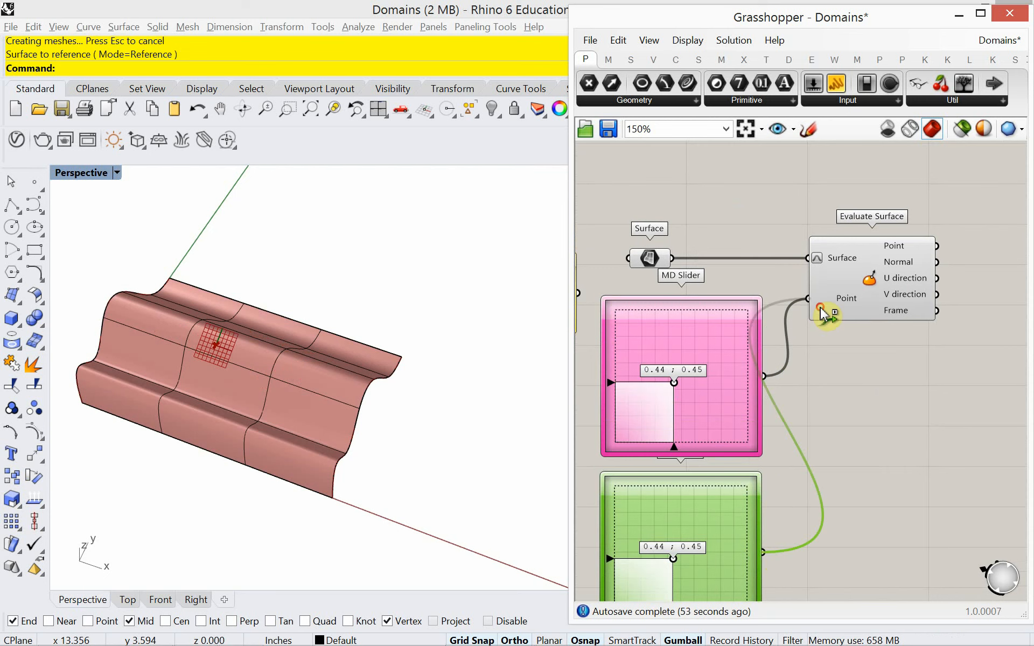
pyautogui.moveTo(788, 522); pyautogui.dragTo(794, 430, button='right')
pyautogui.moveTo(683, 455); pyautogui.dragTo(745, 480)
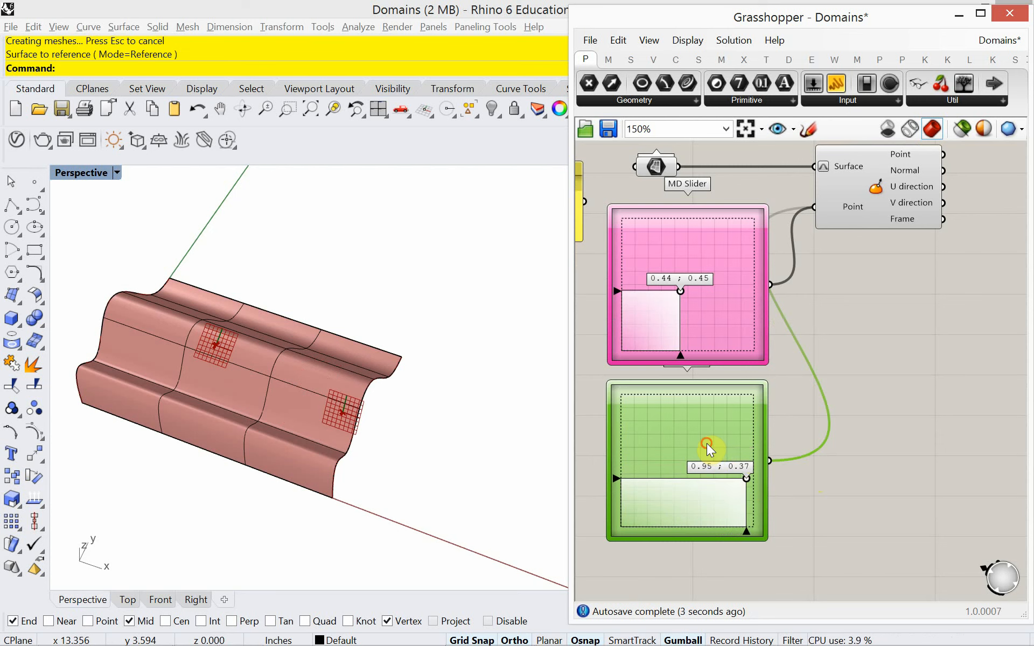
# - Copy the second MD Slider below it as a third Point input for Evaluate Surface and set it to about 0.15 ; 0.11
pyautogui.hotkey('ctrl', 'c')
pyautogui.hotkey('ctrl', 'v')
pyautogui.moveTo(767, 422); pyautogui.dragTo(759, 329, button='right')
pyautogui.moveTo(753, 333); pyautogui.dragTo(888, 275)
pyautogui.scroll(-3, 760, 492)
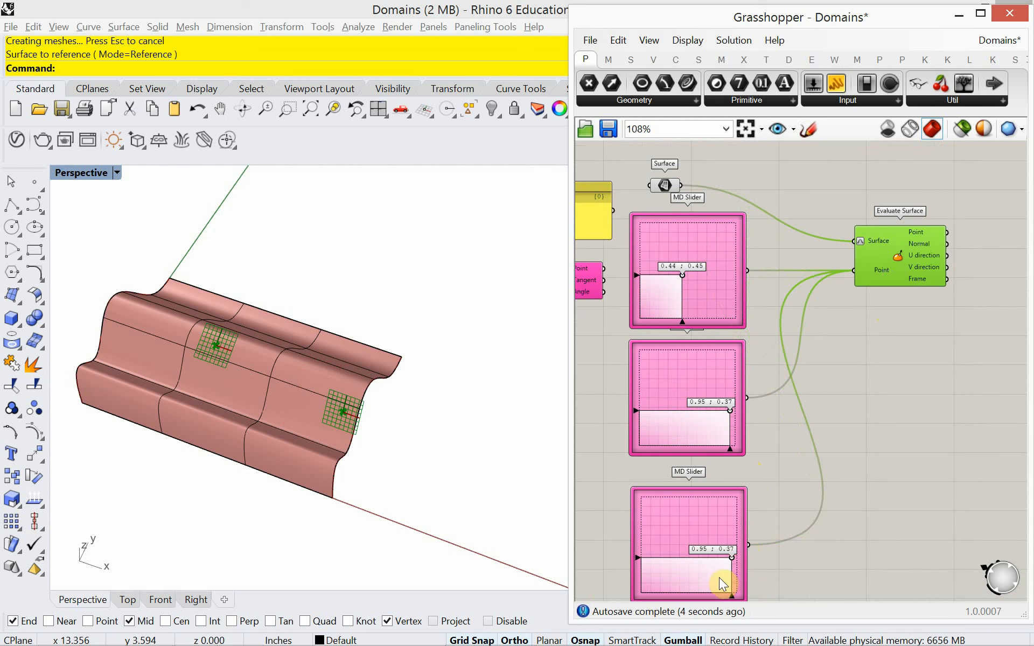
pyautogui.click(792, 569)
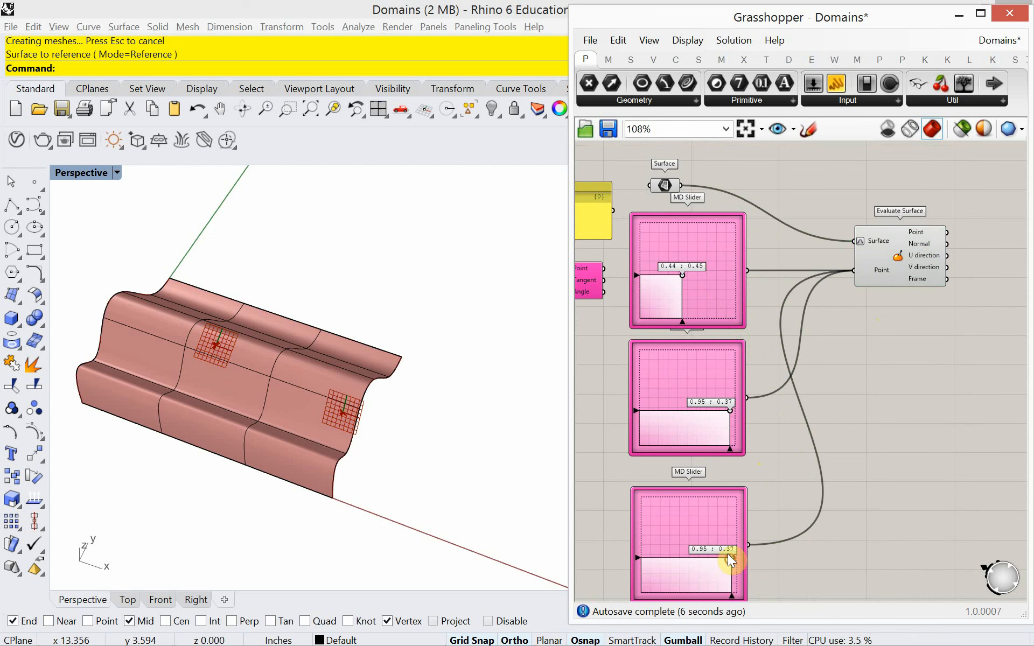
pyautogui.moveTo(729, 556); pyautogui.dragTo(654, 583)
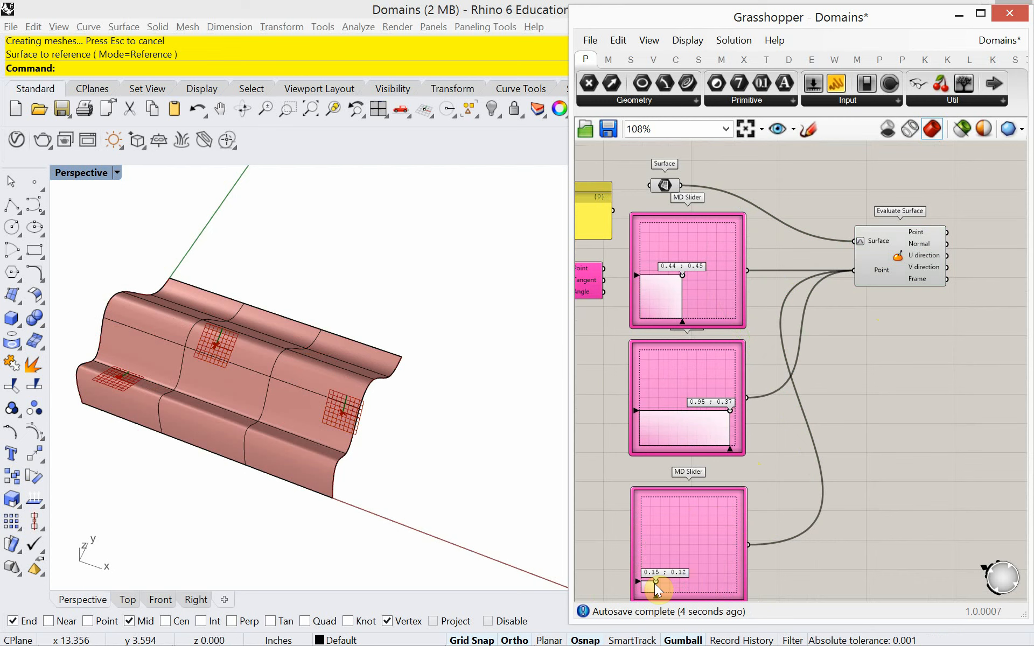
# - Add a Circle component after Evaluate Surface, connect the Point output to its Plane input, and space the two components apart
pyautogui.moveTo(915, 445); pyautogui.dragTo(856, 436, button='right')
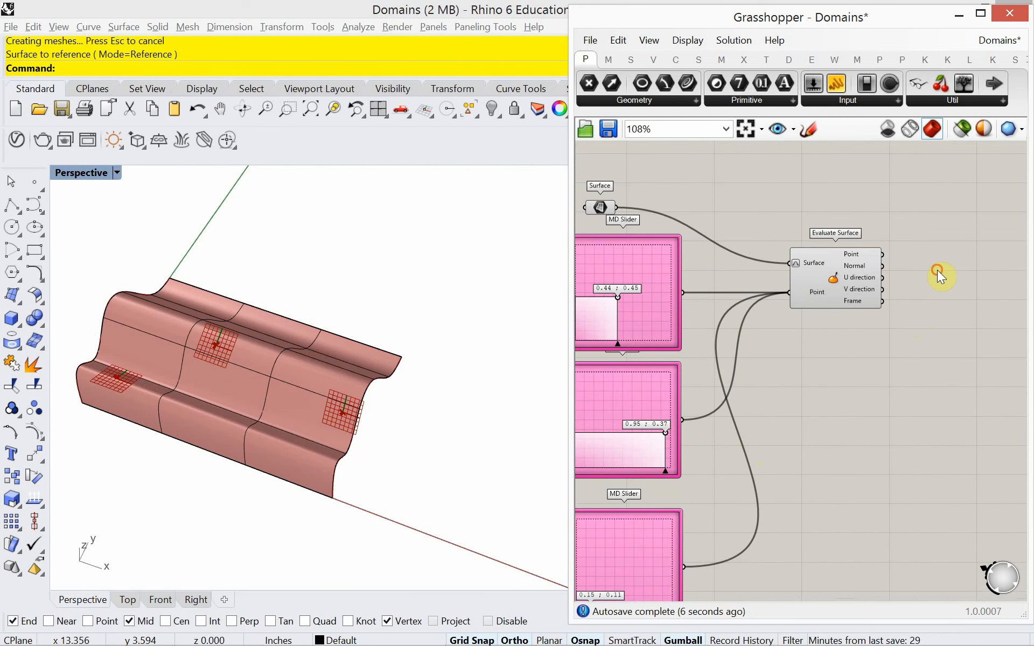
pyautogui.doubleClick(936, 270)
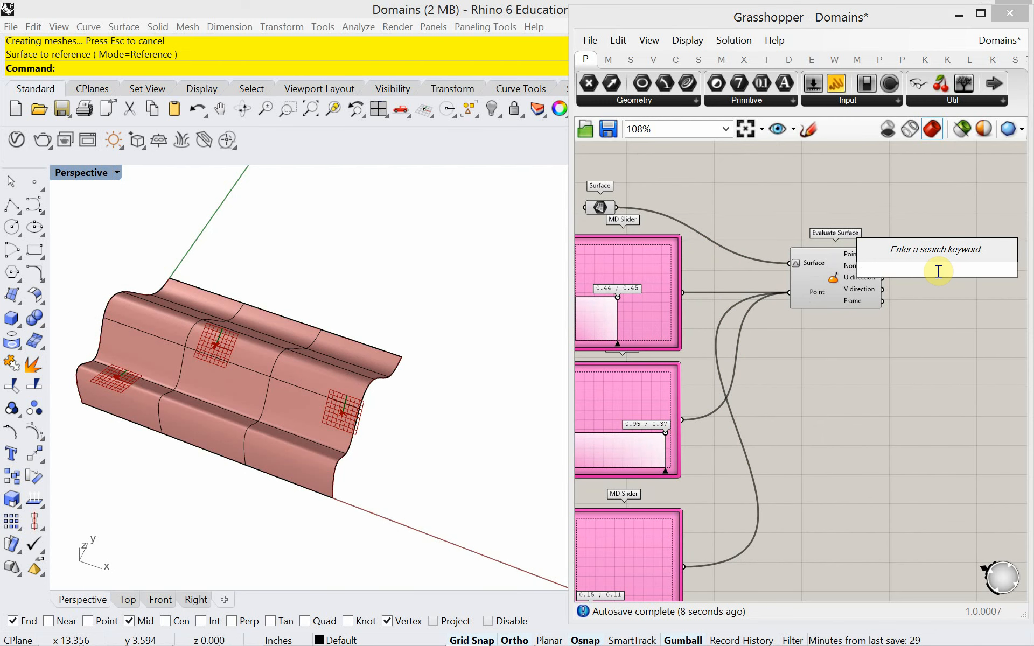
pyautogui.write('cir')
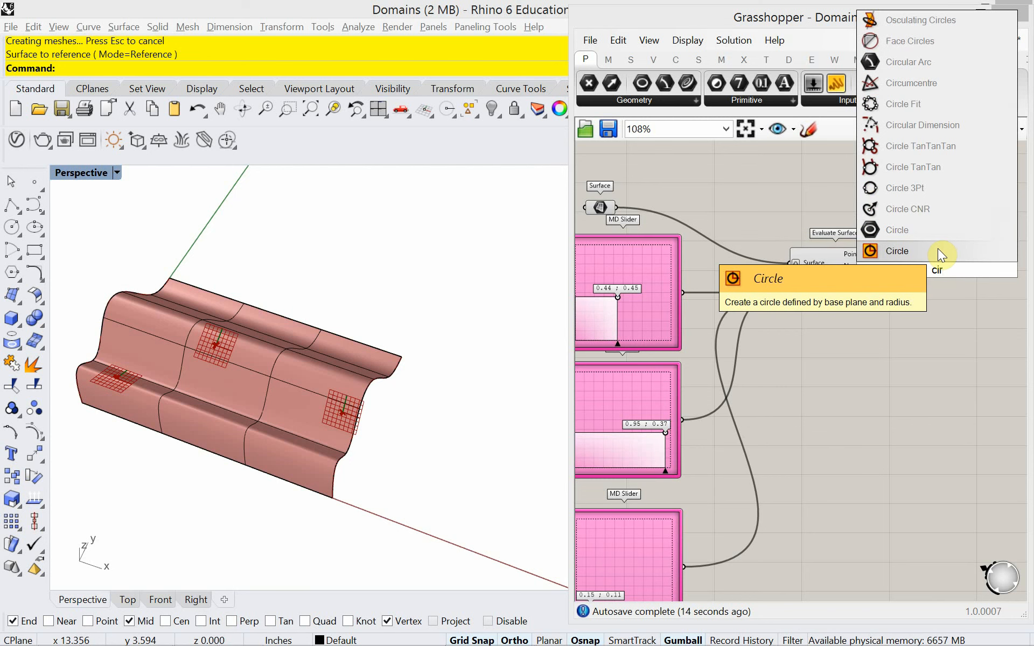
pyautogui.click(938, 251)
pyautogui.scroll(3, 938, 272)
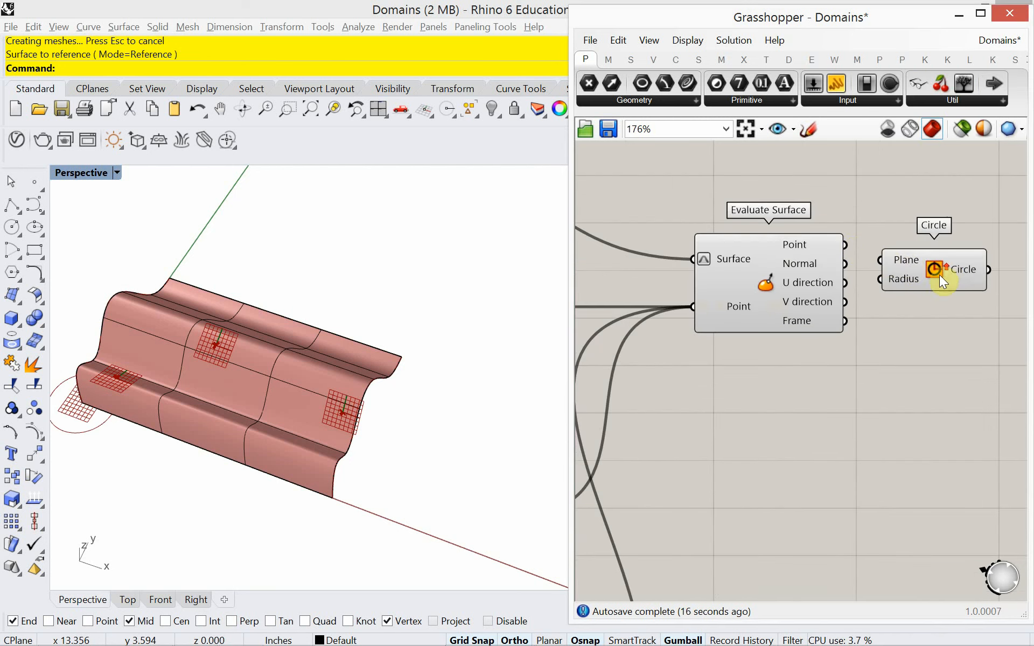
pyautogui.moveTo(846, 244); pyautogui.dragTo(965, 264)
pyautogui.moveTo(936, 274); pyautogui.dragTo(804, 296, button='right')
pyautogui.moveTo(835, 277); pyautogui.dragTo(902, 277)
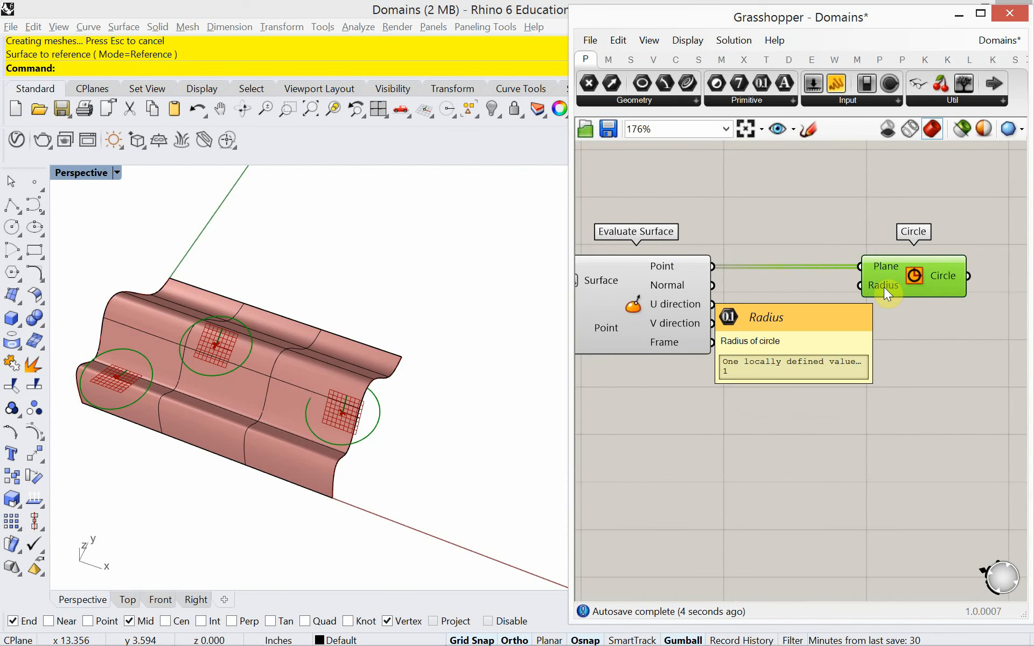
# - Add a Number Slider with value 0.555 below the Circle component and connect it to the Radius input
pyautogui.click(860, 350)
pyautogui.doubleClick(861, 350)
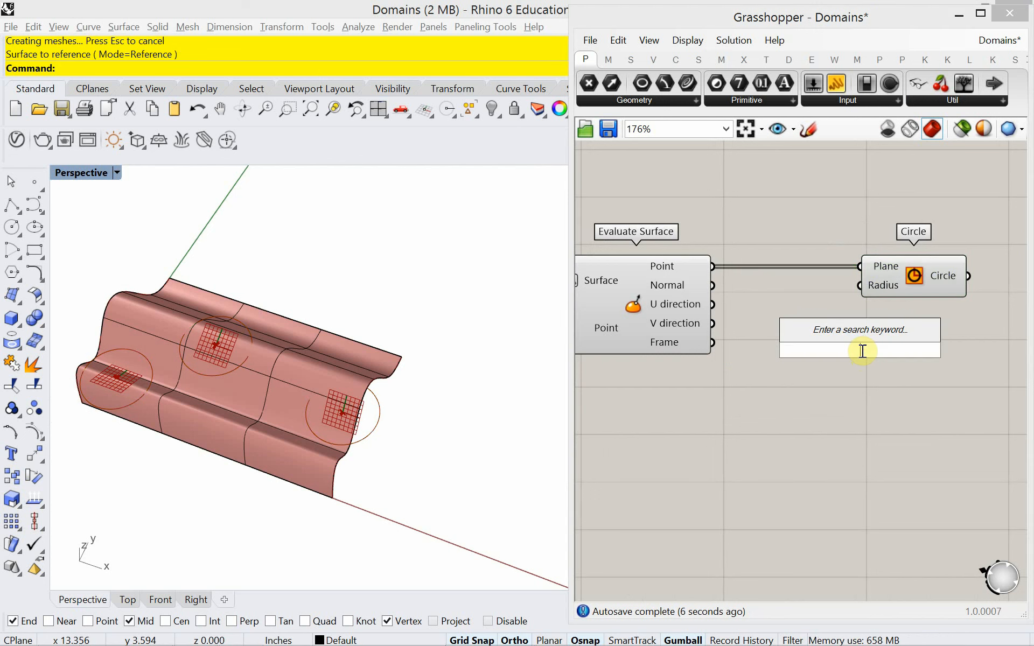
pyautogui.write('.555')
pyautogui.press('Return')
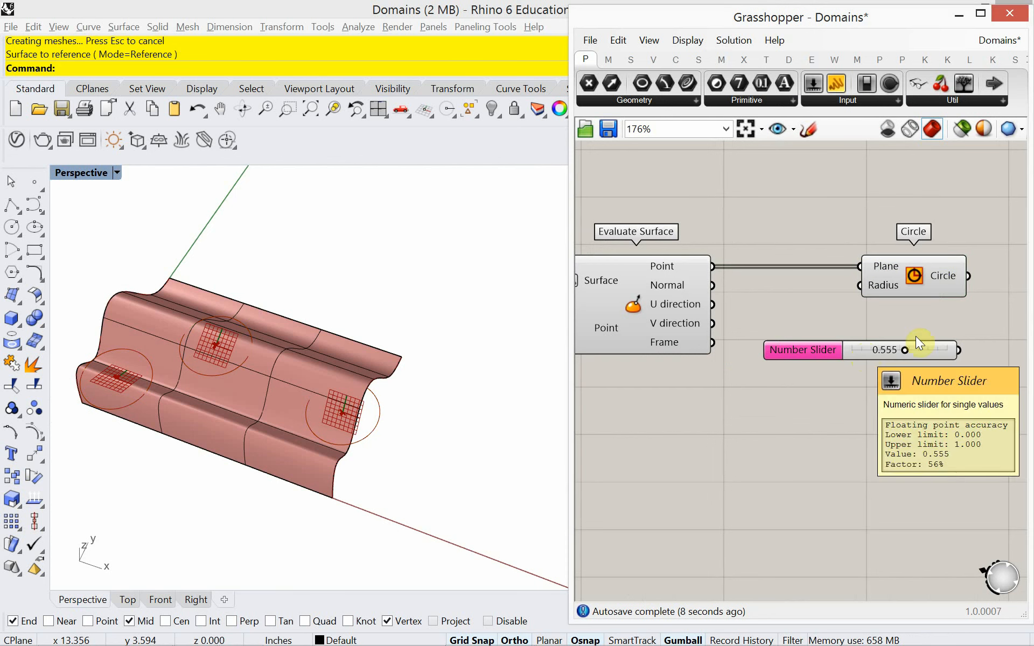
pyautogui.moveTo(959, 350); pyautogui.dragTo(856, 299)
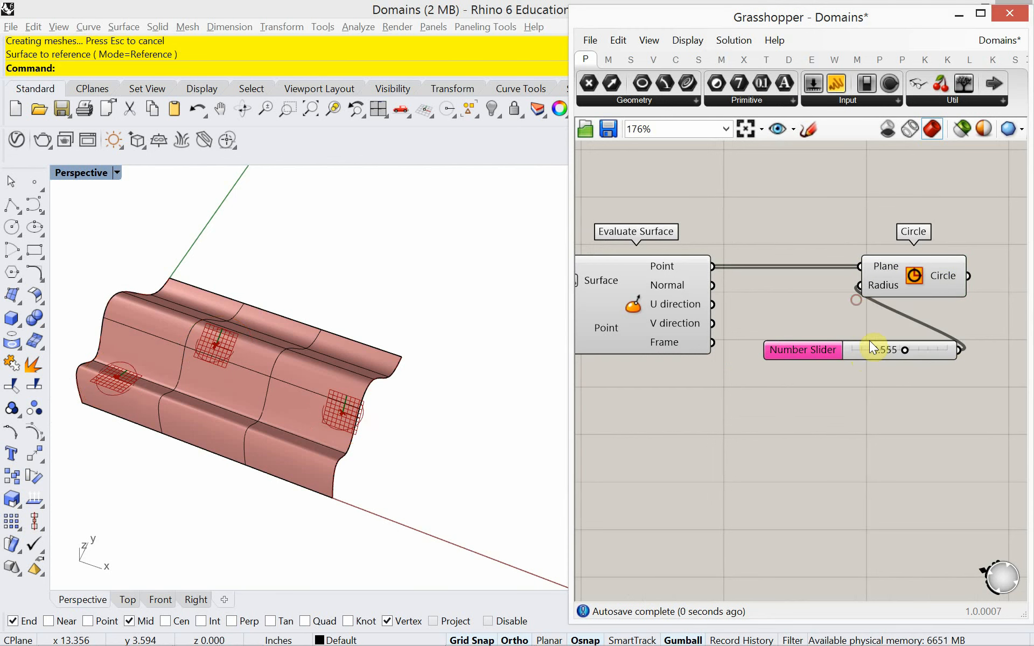
pyautogui.moveTo(932, 352); pyautogui.dragTo(899, 372)
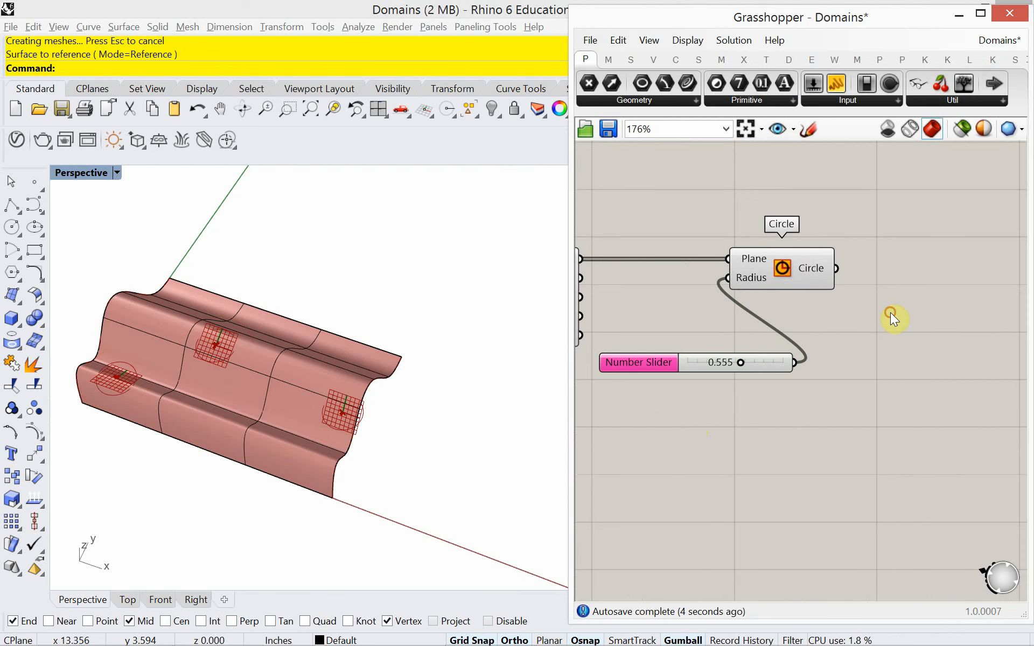
# - Add an Extrude component beyond the Circle component and connect the Circle output to its Base input
pyautogui.doubleClick(891, 315)
pyautogui.write('extu')
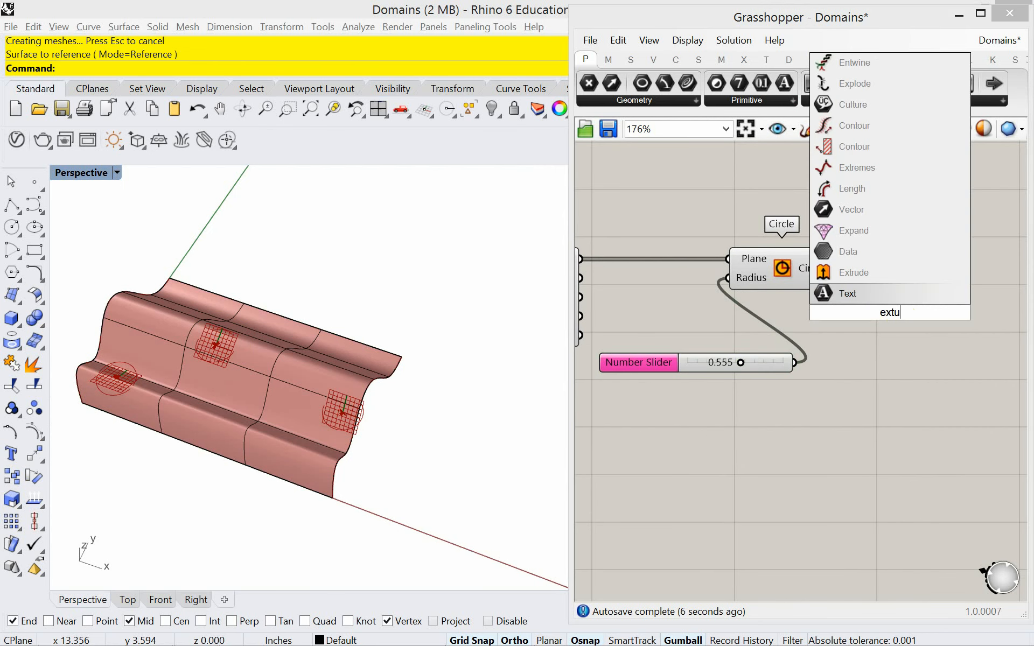
pyautogui.write('rude')
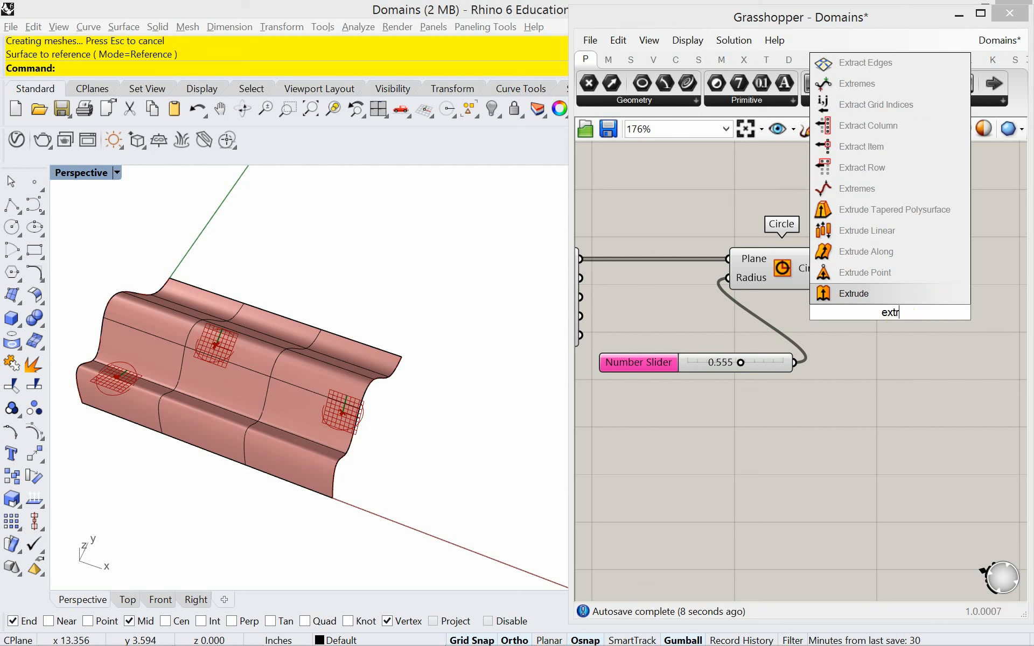
pyautogui.click(897, 293)
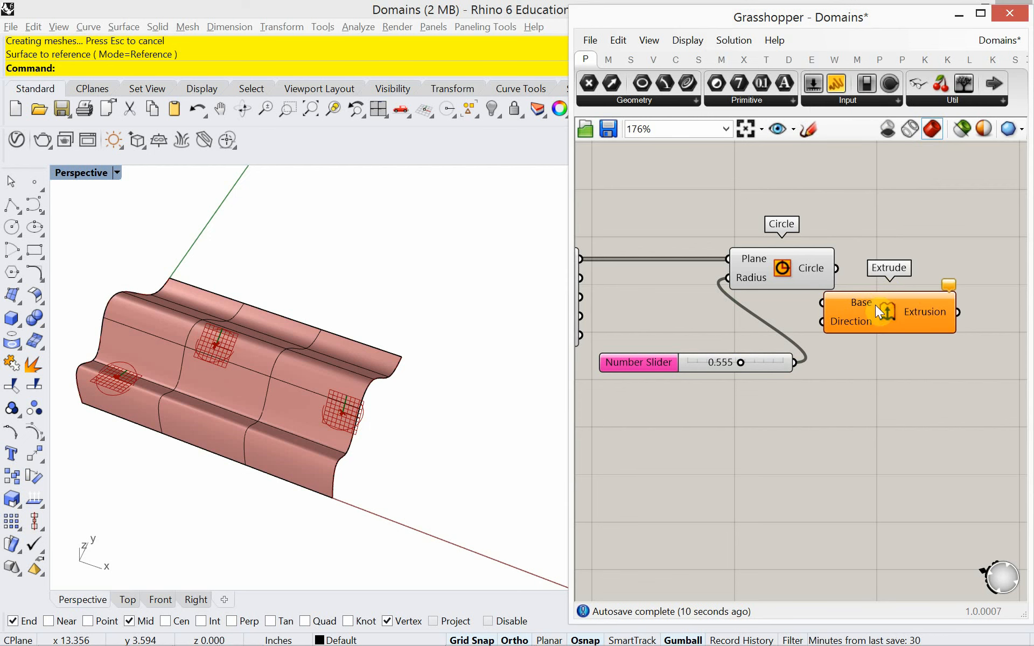
pyautogui.moveTo(874, 304); pyautogui.dragTo(888, 262)
pyautogui.moveTo(929, 269); pyautogui.dragTo(951, 281)
# - Add a Unit Z component, connect it to Extrude's Direction input, and position it below the radius slider
pyautogui.doubleClick(919, 339)
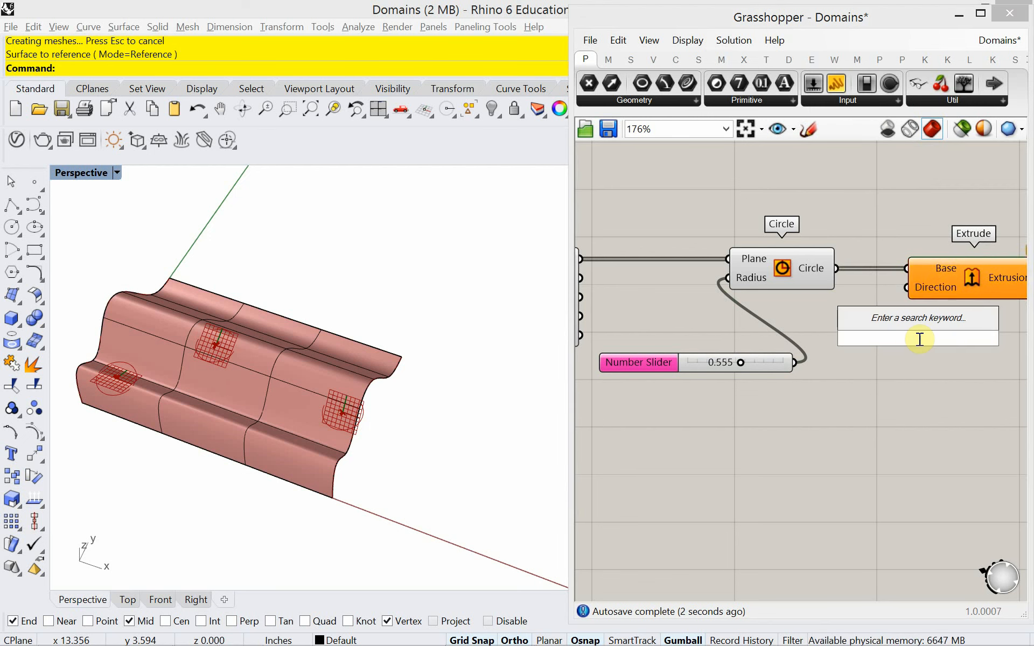
pyautogui.write('z')
pyautogui.press('Return')
pyautogui.moveTo(913, 339); pyautogui.dragTo(906, 287)
pyautogui.moveTo(762, 439); pyautogui.dragTo(735, 440)
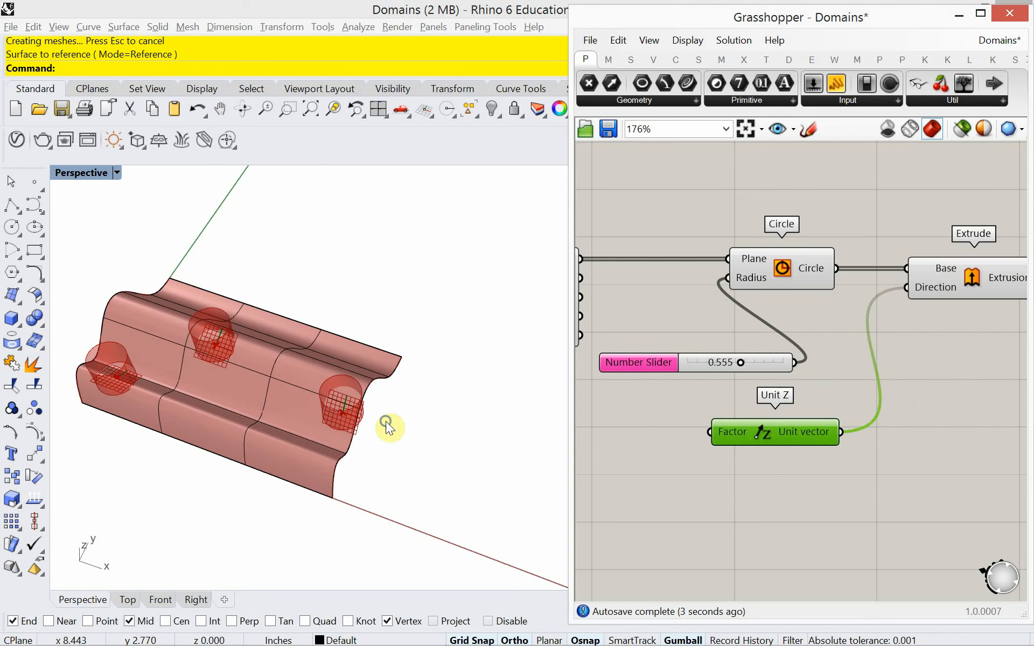
pyautogui.moveTo(385, 421); pyautogui.dragTo(376, 399, button='right')
# - Add a Cap Holes component after Extrude and connect the Extrusion output to its Brep input
pyautogui.moveTo(819, 359); pyautogui.dragTo(699, 372, button='right')
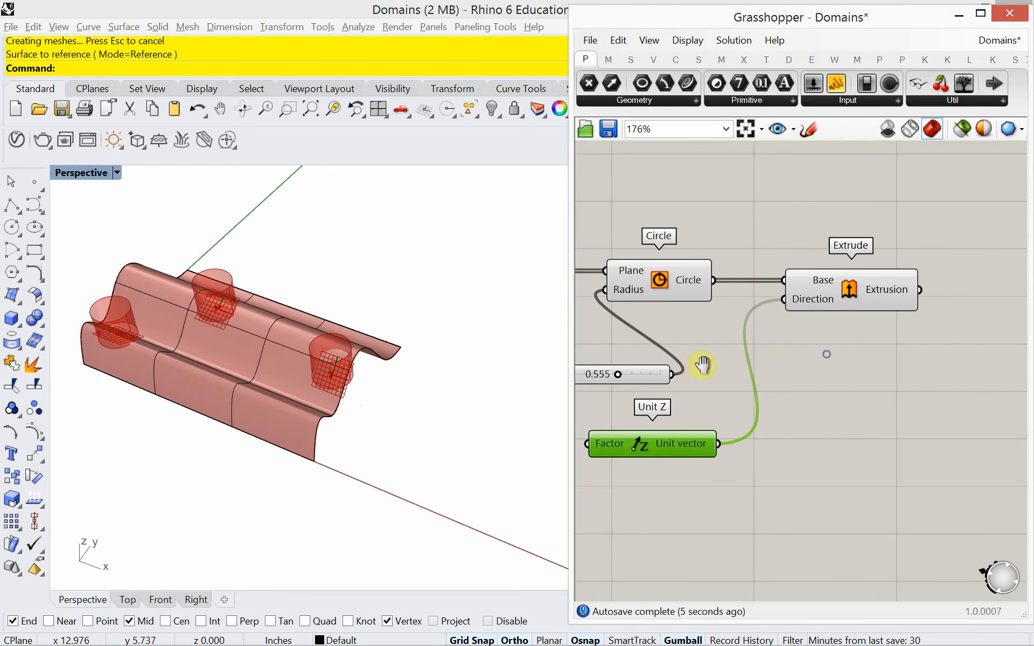
pyautogui.click(974, 292)
pyautogui.write('cap')
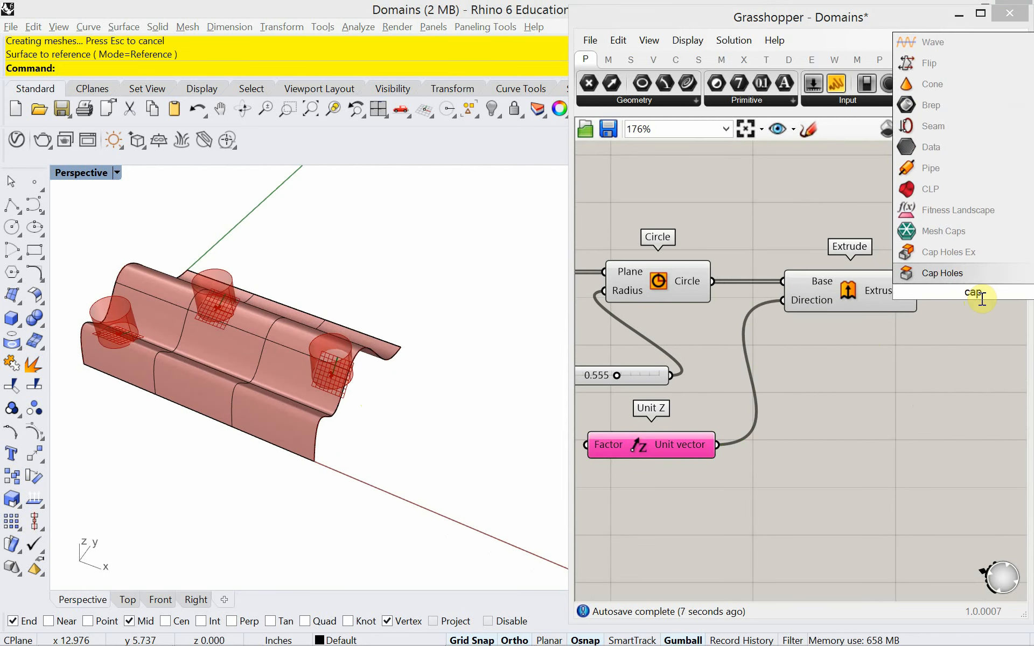
pyautogui.click(971, 279)
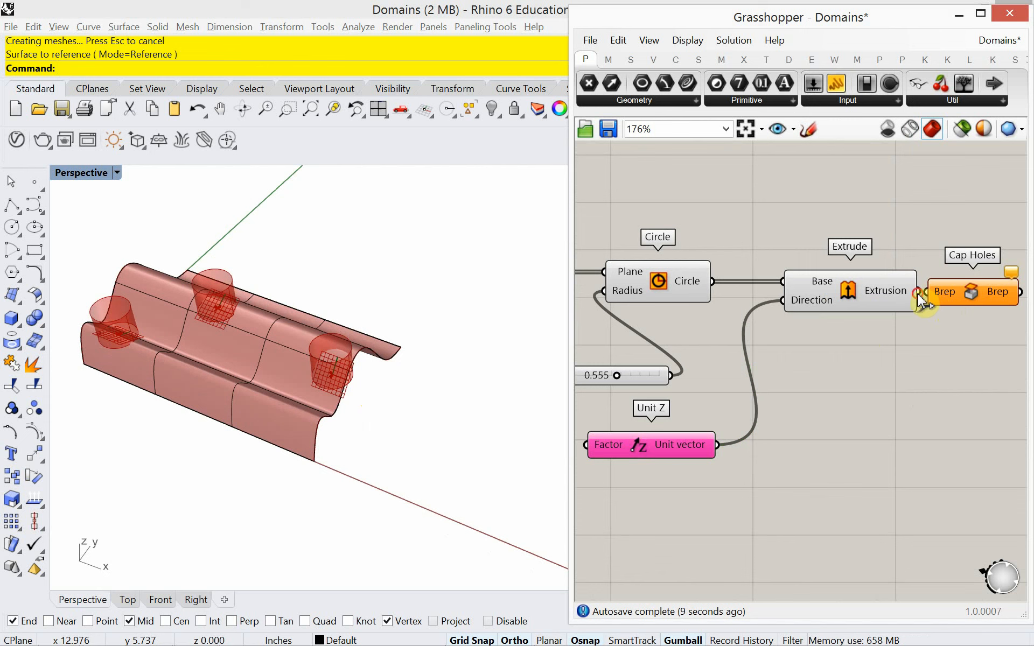
pyautogui.moveTo(917, 293); pyautogui.dragTo(957, 297)
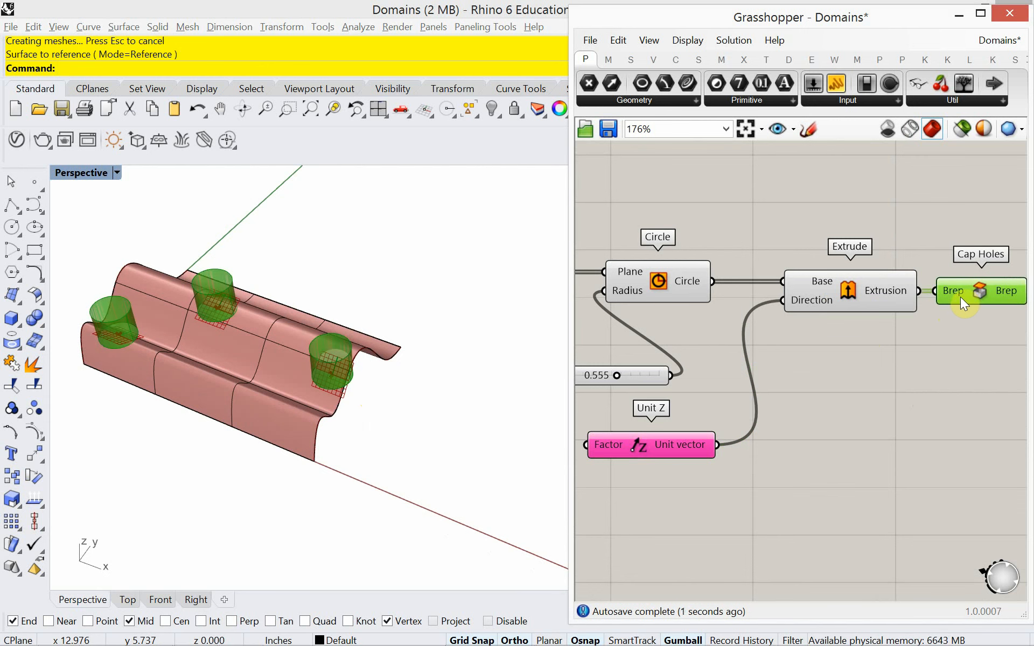
pyautogui.moveTo(308, 476); pyautogui.dragTo(323, 499, button='right')
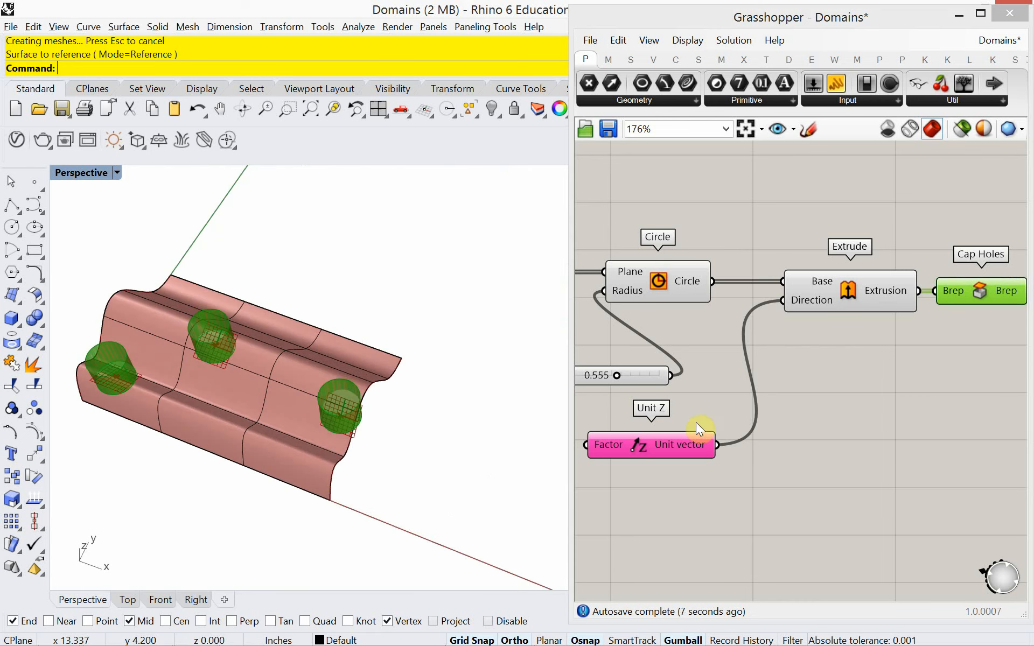
pyautogui.scroll(-4, 700, 425)
pyautogui.moveTo(694, 441); pyautogui.dragTo(779, 454, button='right')
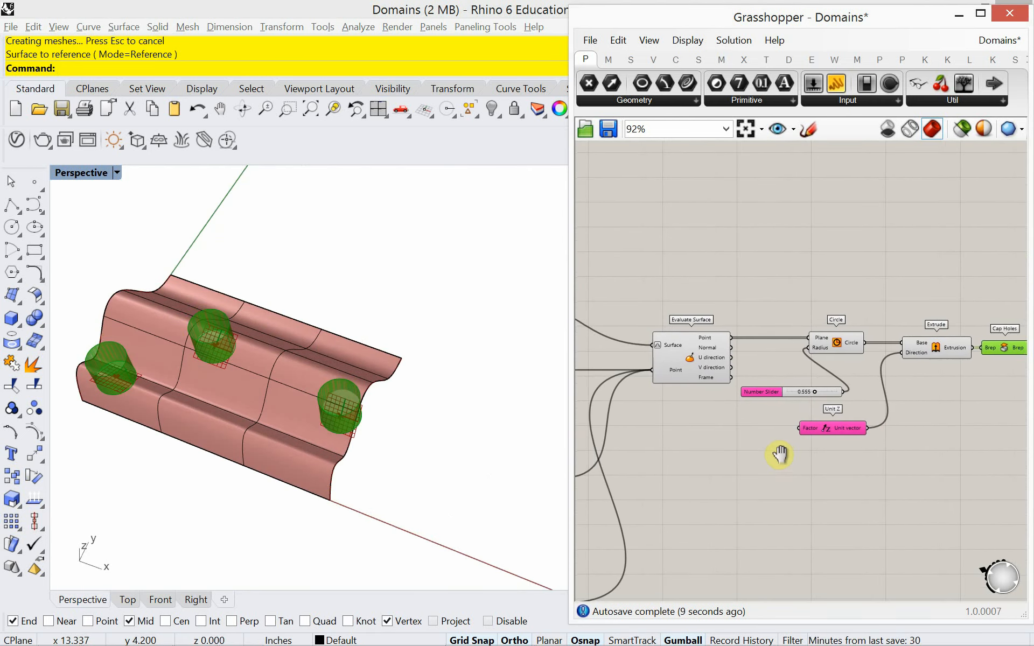
pyautogui.moveTo(385, 439)
pyautogui.mouseDown(button='right')
pyautogui.moveTo(381, 487)
pyautogui.moveTo(330, 397)
pyautogui.moveTo(328, 365)
pyautogui.moveTo(339, 353)
pyautogui.moveTo(378, 424)
pyautogui.mouseUp(button='right')
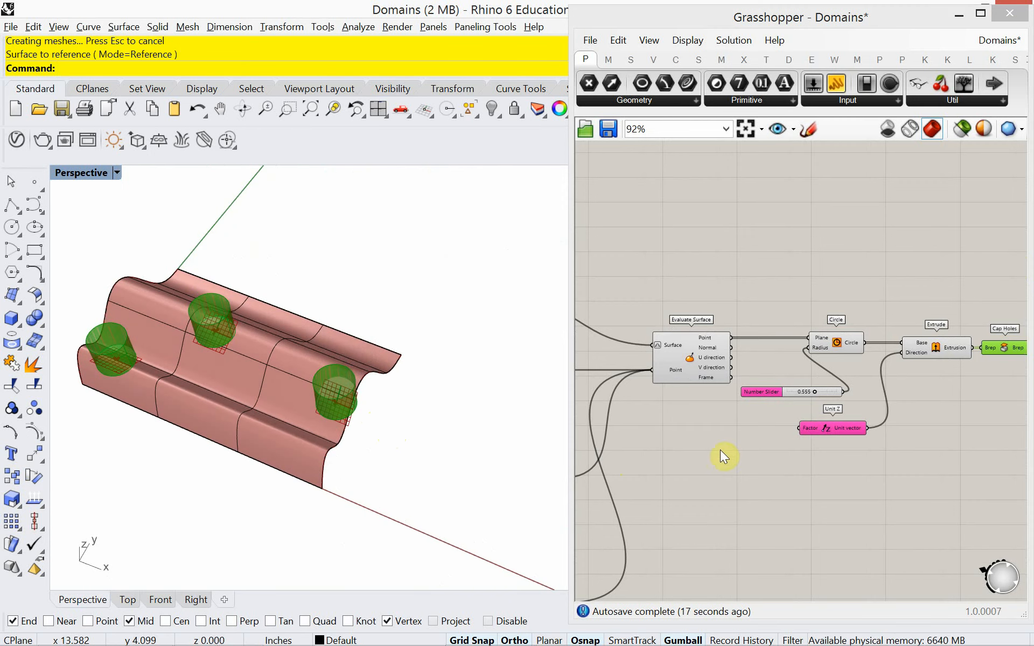
pyautogui.moveTo(720, 451); pyautogui.dragTo(765, 418, button='right')
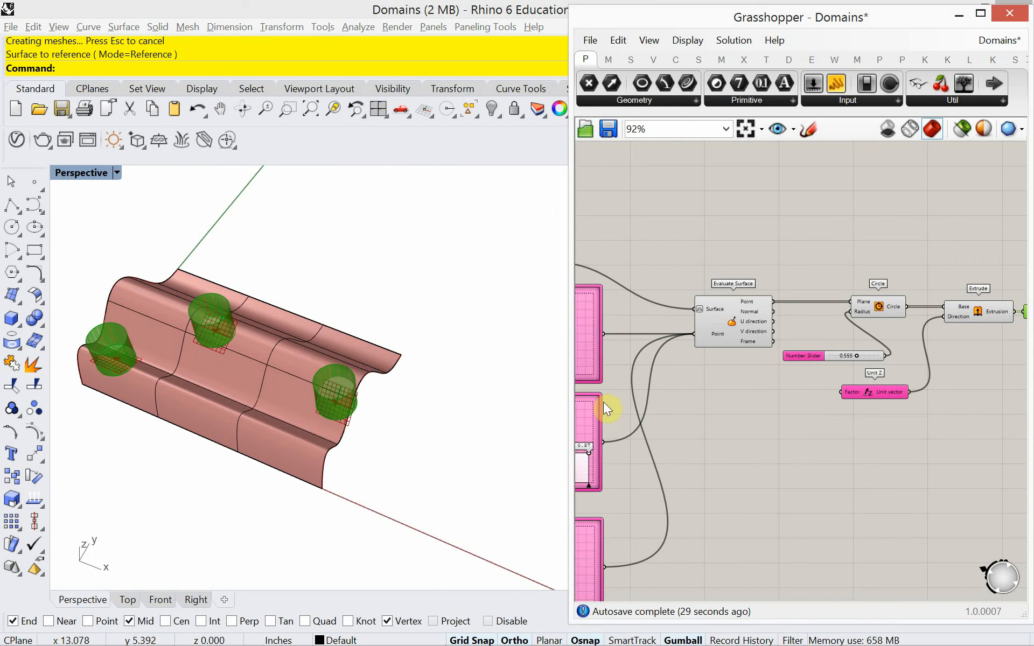
pyautogui.moveTo(422, 449); pyautogui.dragTo(422, 427, button='right')
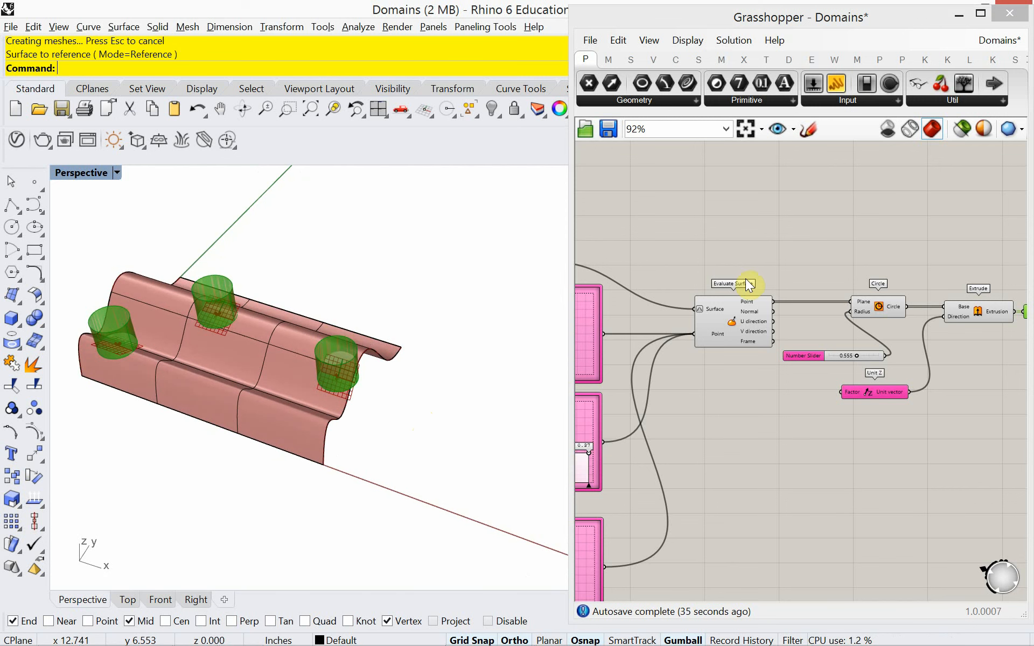
# - Add a Divide Domain² component above Evaluate Surface and connect the Surface parameter to its Domain input
pyautogui.moveTo(708, 255); pyautogui.dragTo(769, 275, button='right')
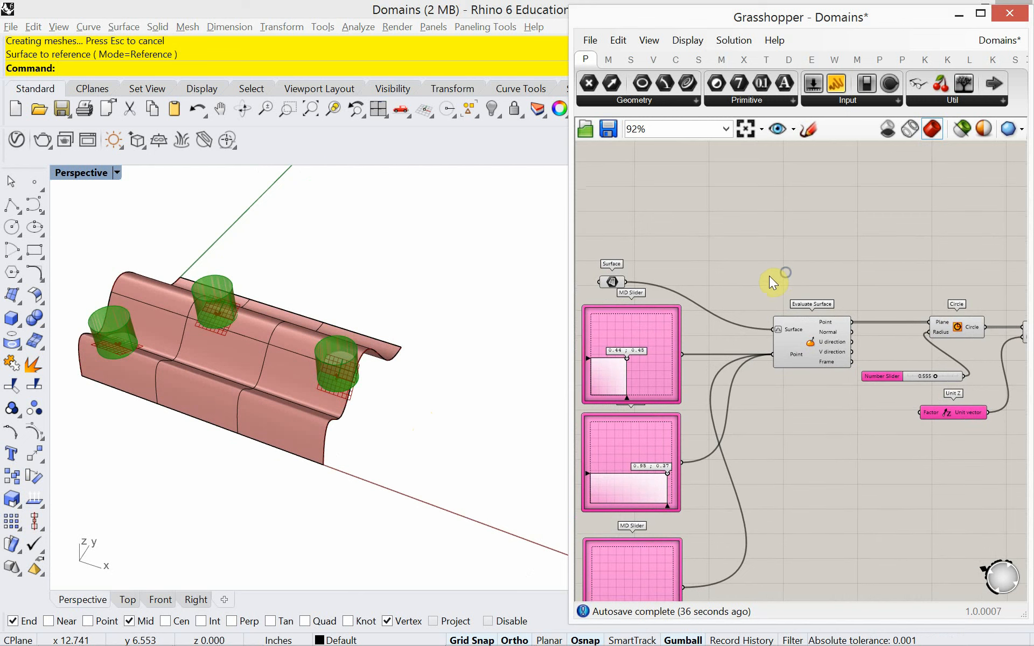
pyautogui.doubleClick(755, 279)
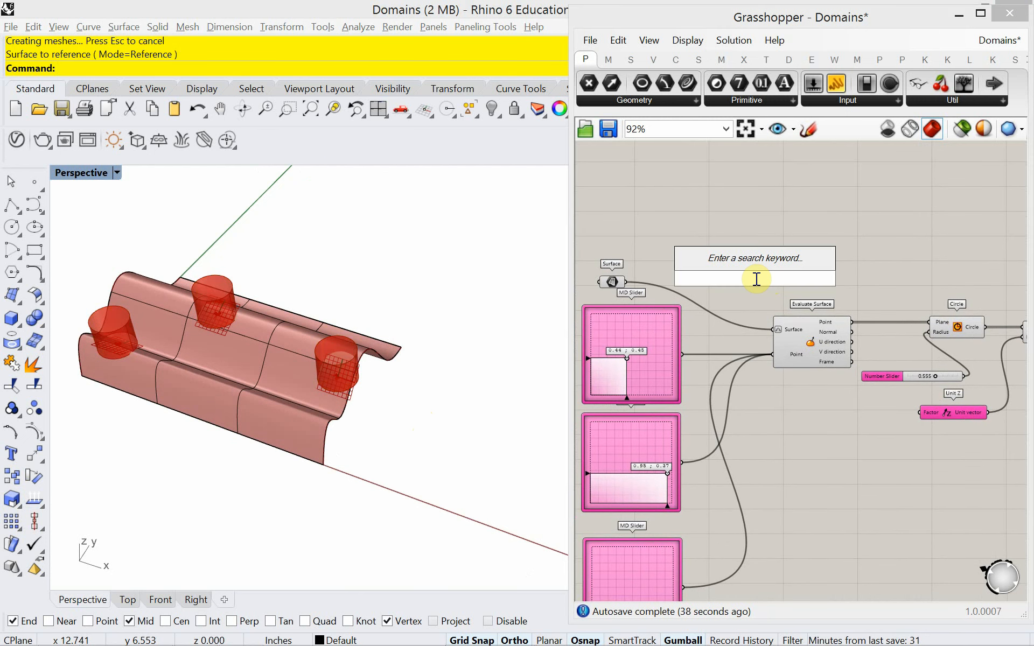
pyautogui.write('divi')
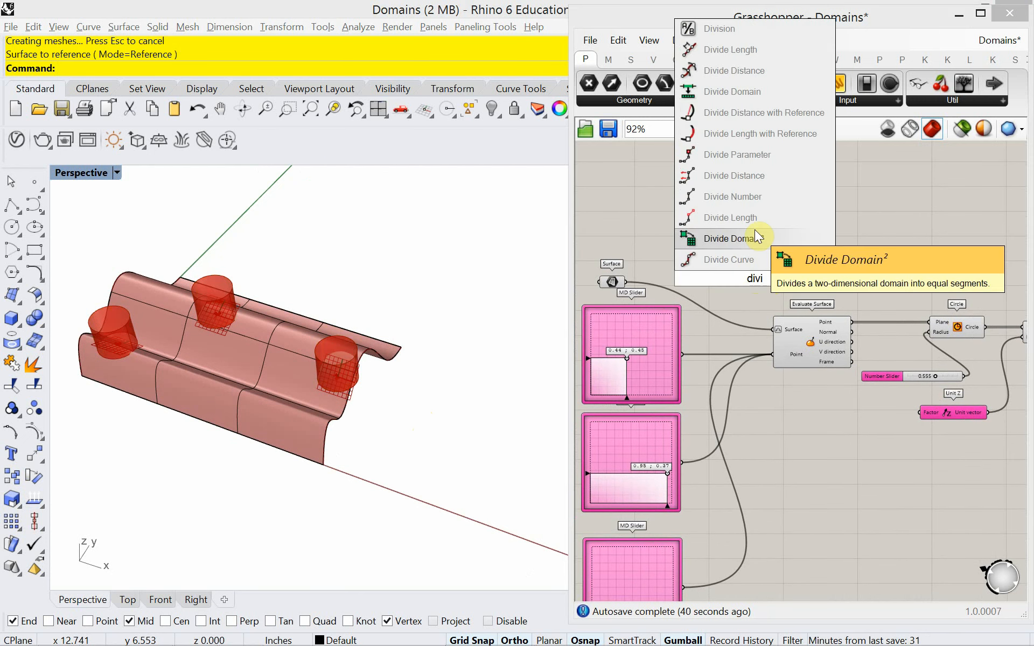
pyautogui.click(743, 238)
pyautogui.moveTo(766, 264); pyautogui.dragTo(827, 271)
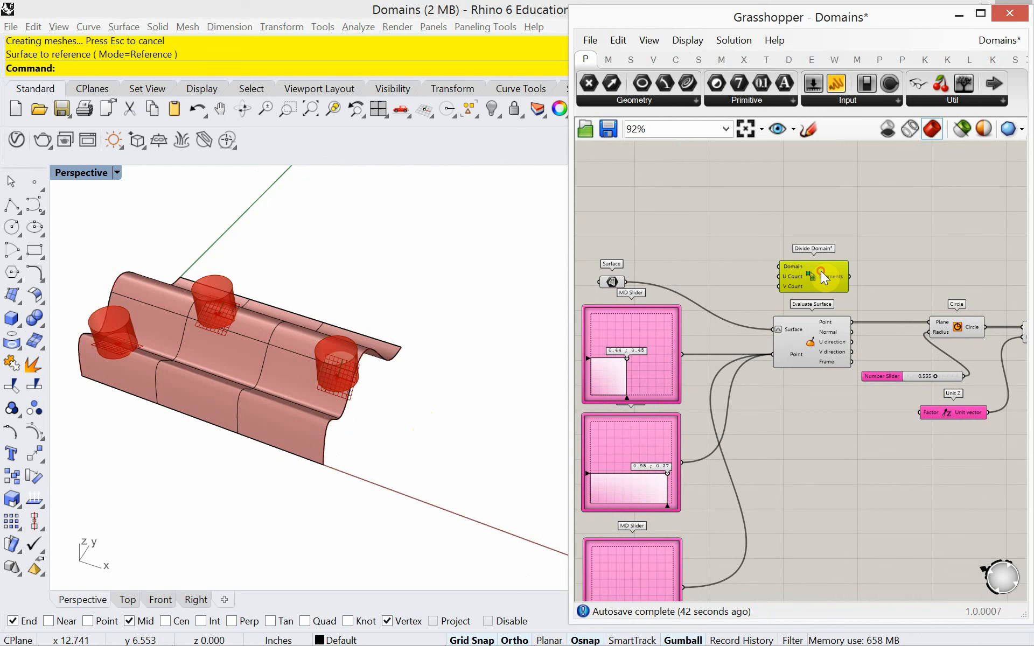
pyautogui.moveTo(626, 282); pyautogui.dragTo(778, 267)
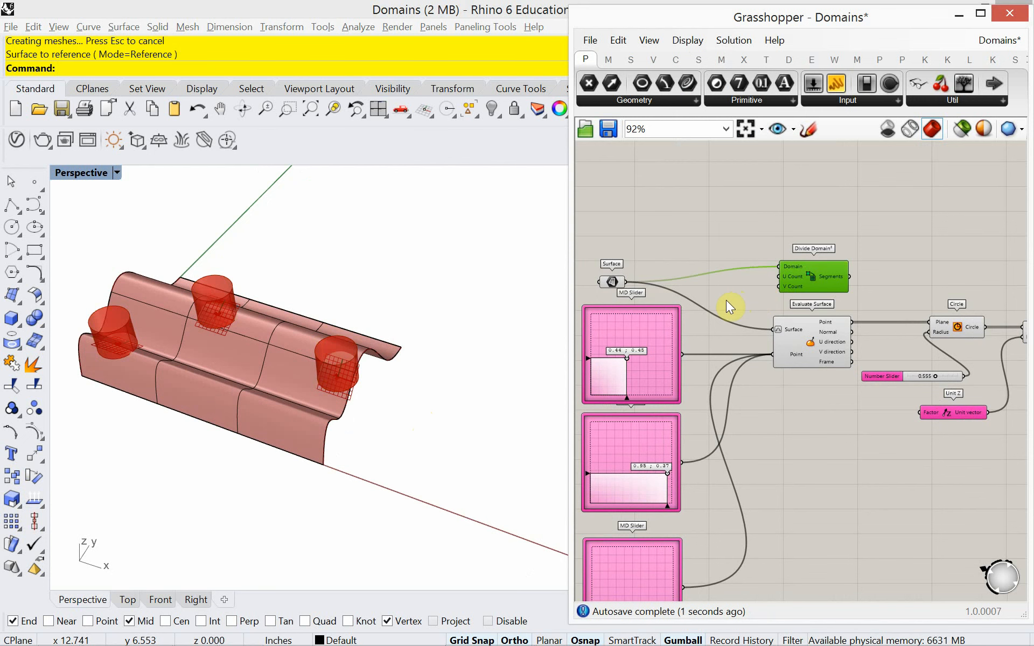
# - Widen the Grasshopper window and move Divide Domain² higher above Evaluate Surface
pyautogui.scroll(2, 725, 299)
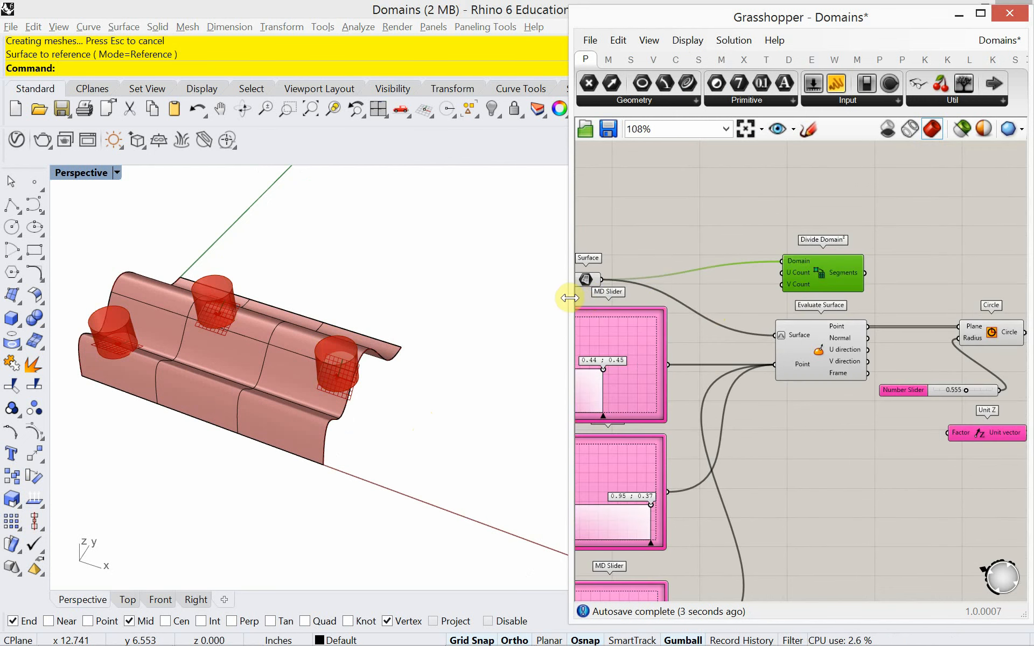
pyautogui.moveTo(569, 297); pyautogui.dragTo(506, 318)
pyautogui.moveTo(637, 247); pyautogui.dragTo(674, 238, button='right')
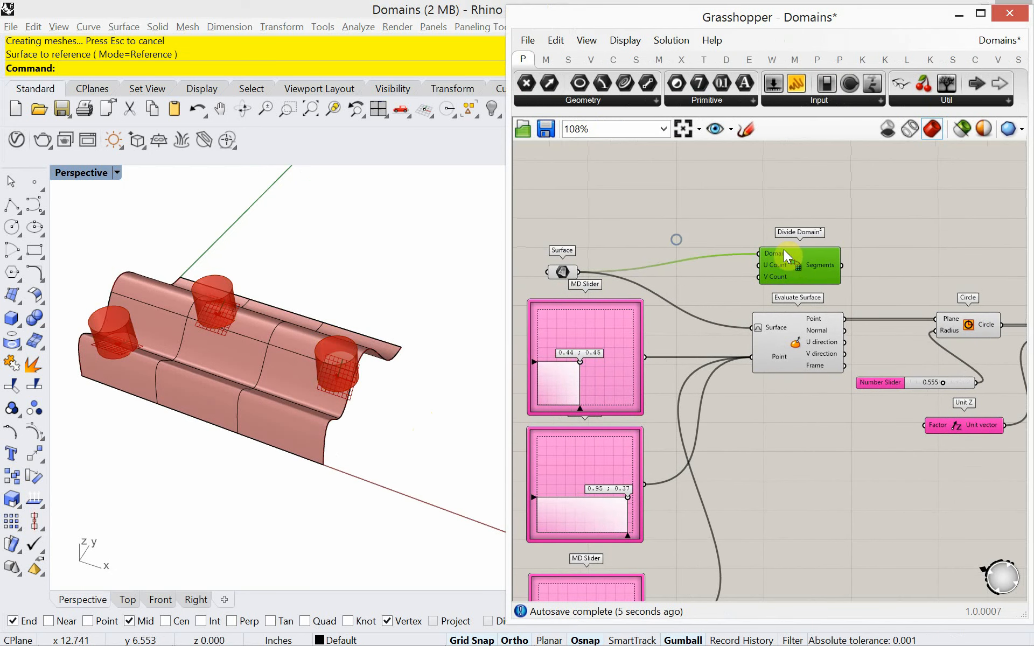
pyautogui.moveTo(804, 264); pyautogui.dragTo(803, 238)
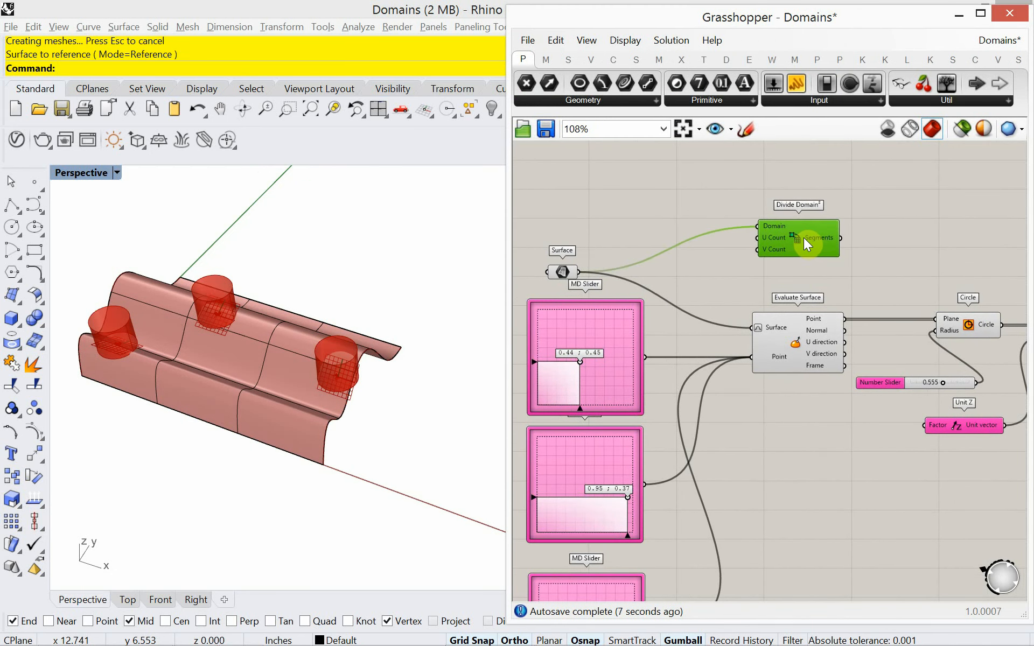
pyautogui.click(874, 227)
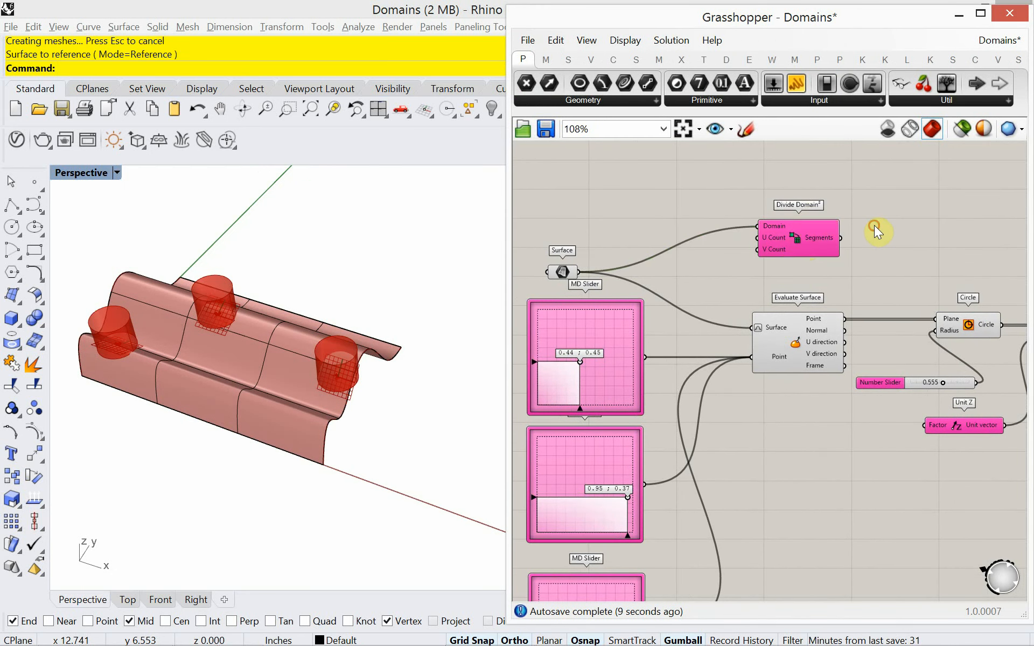
# - Add an Isotrim component after Divide Domain² and position it slightly higher, clear of that component
pyautogui.scroll(3, 731, 285)
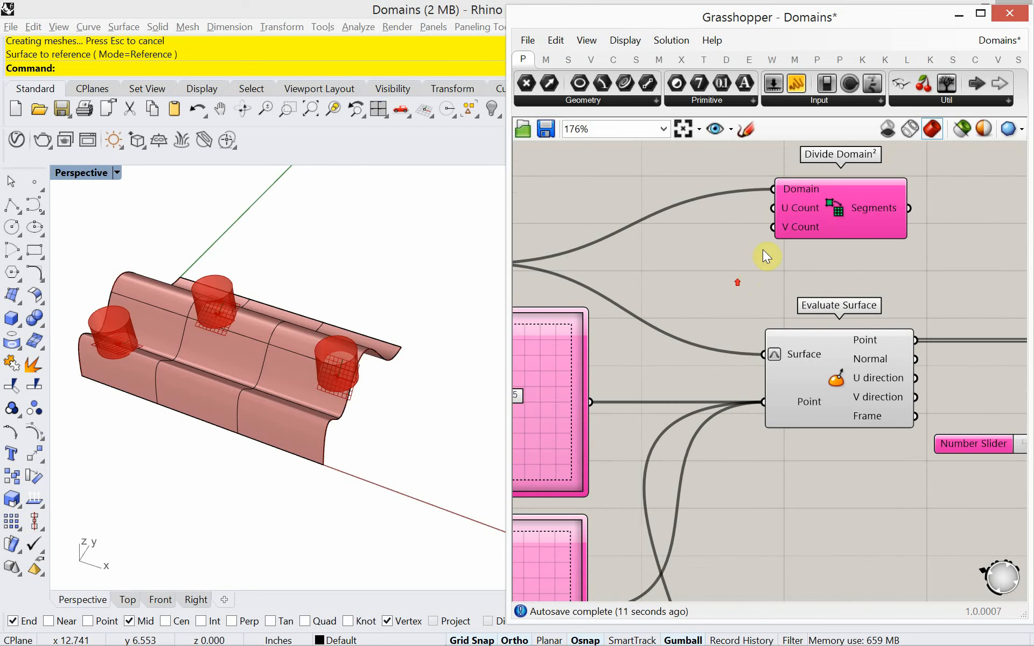
pyautogui.moveTo(783, 212)
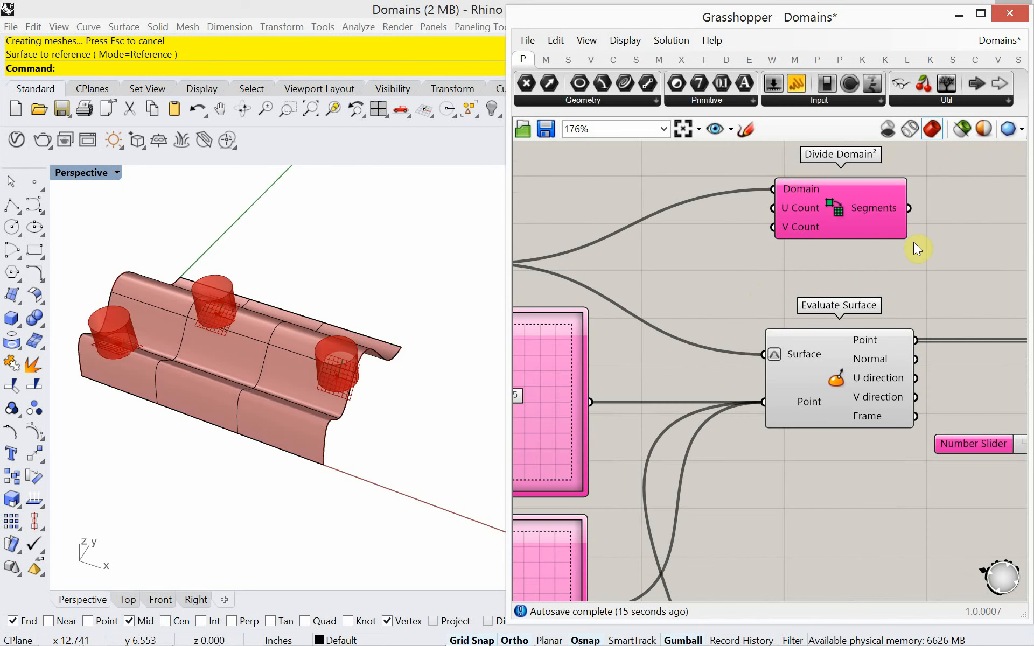
pyautogui.moveTo(914, 242); pyautogui.dragTo(786, 270, button='right')
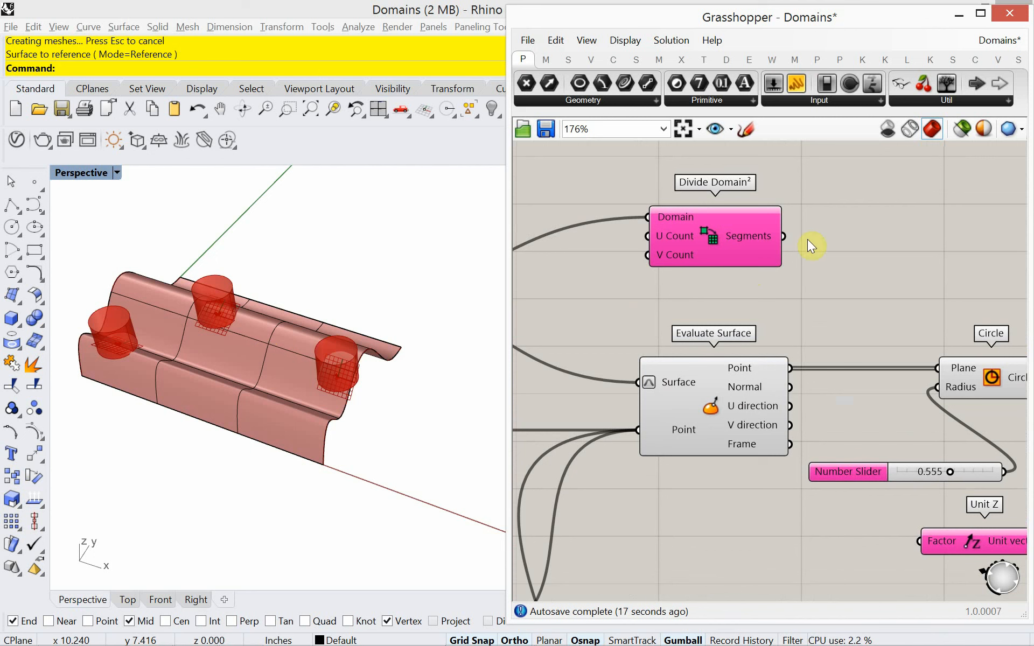
pyautogui.doubleClick(845, 233)
pyautogui.write('iso')
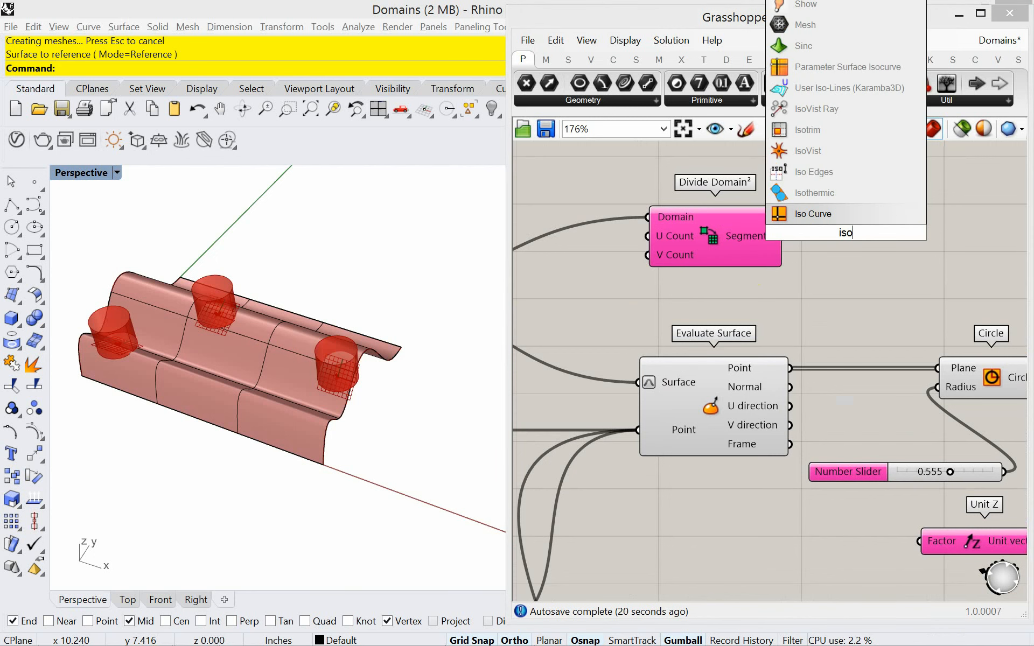
pyautogui.click(831, 136)
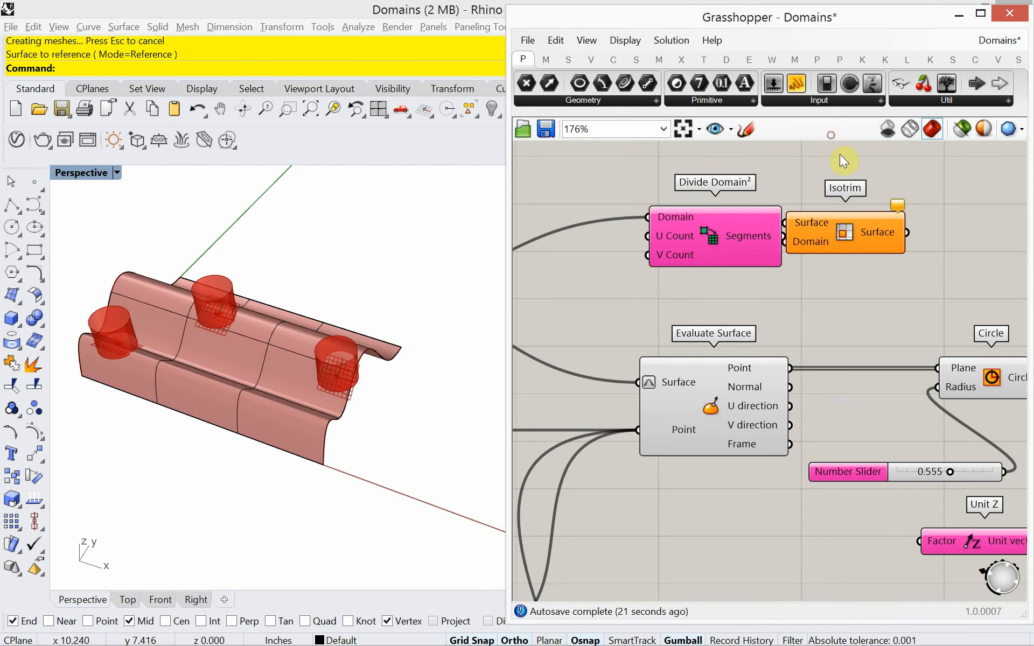
pyautogui.moveTo(829, 225); pyautogui.dragTo(880, 234)
pyautogui.moveTo(880, 233); pyautogui.dragTo(888, 180)
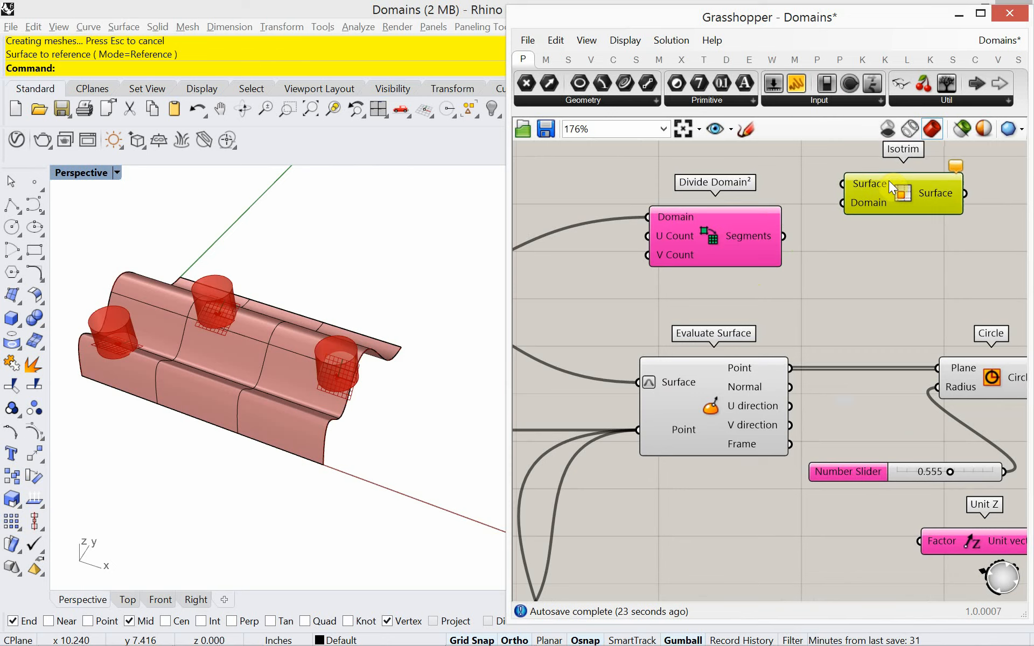
# - Connect the Surface parameter to Isotrim's Surface input and Divide Domain²'s Segments output to its Domain input
pyautogui.scroll(-2, 861, 295)
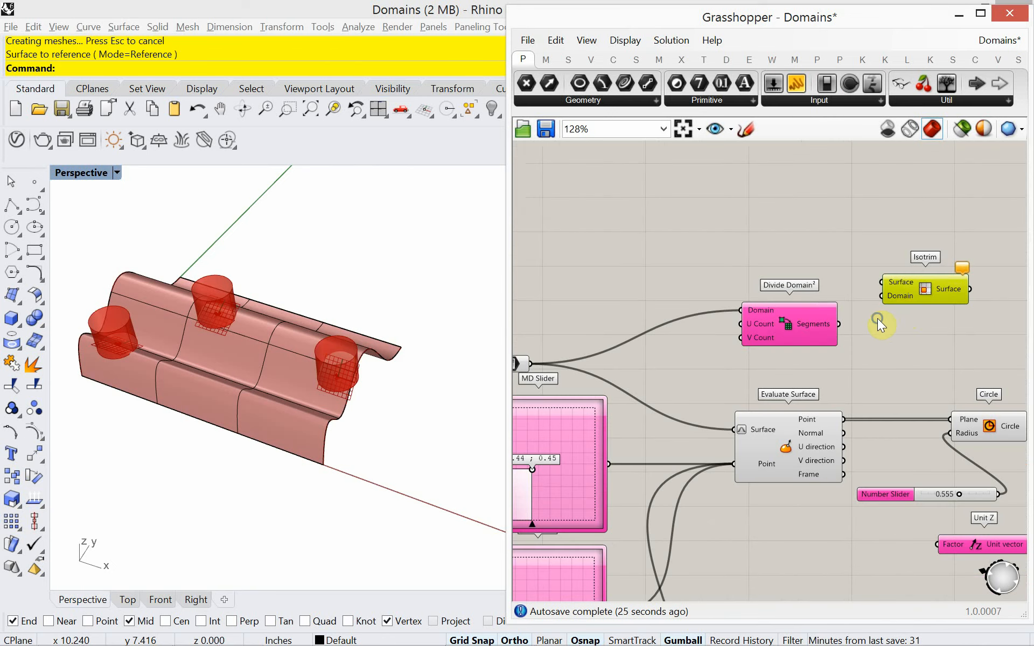
pyautogui.moveTo(877, 319); pyautogui.dragTo(910, 299, button='right')
pyautogui.moveTo(561, 347); pyautogui.dragTo(915, 264)
pyautogui.moveTo(872, 306); pyautogui.dragTo(923, 244)
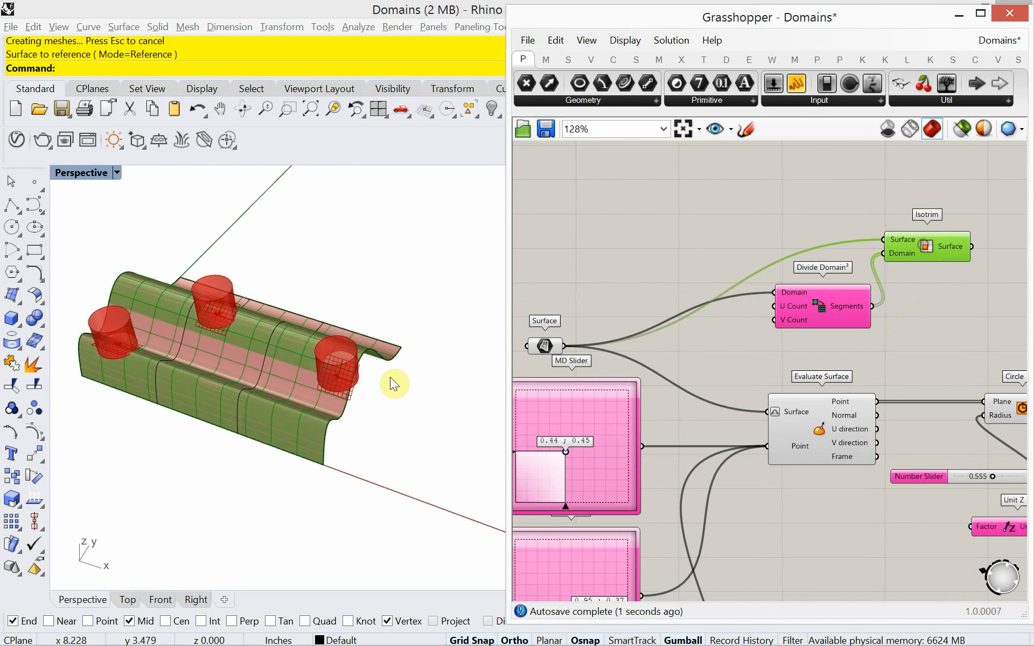
# - Hide the wavy surface in Rhino and turn off the preview of Grasshopper's Surface parameter
pyautogui.click(393, 349)
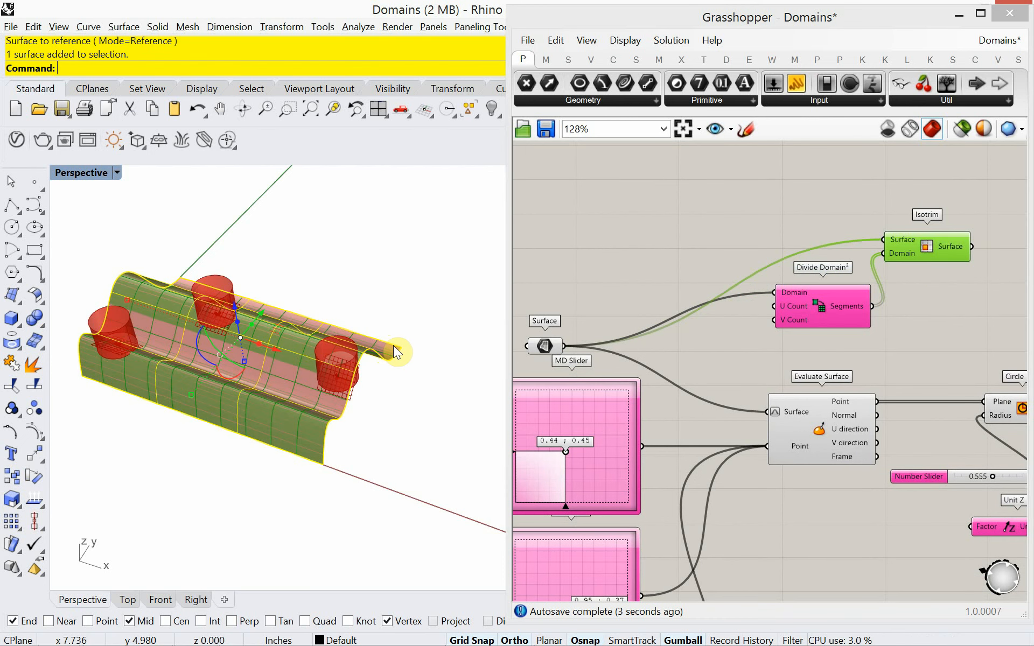
pyautogui.write('Hide')
pyautogui.press('Return')
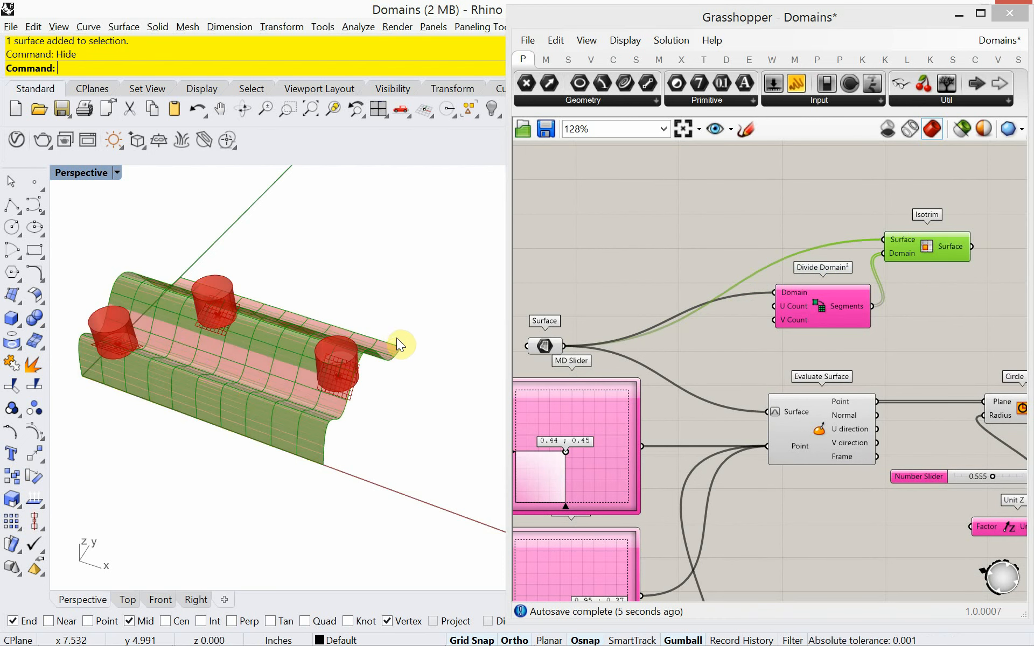
pyautogui.click(546, 345)
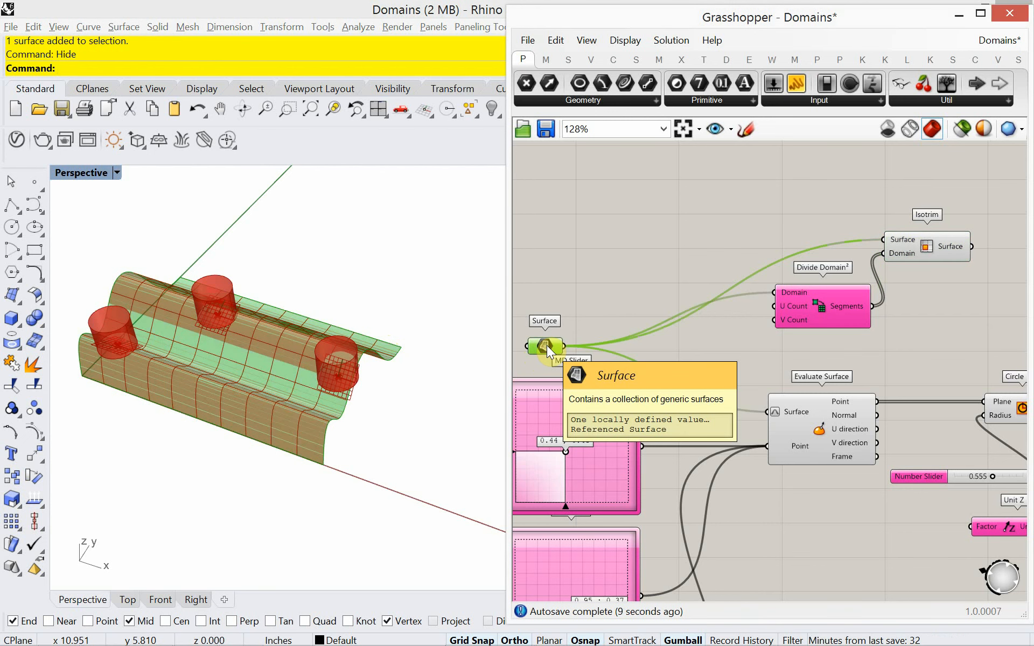
pyautogui.hotkey('ctrl', 'q')
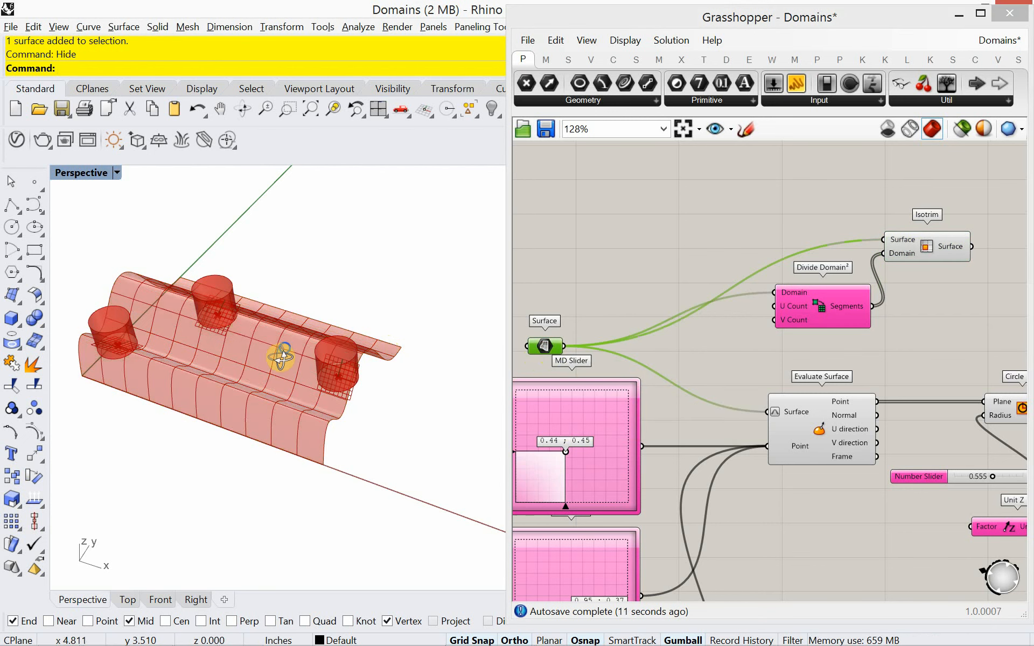
pyautogui.moveTo(280, 357)
pyautogui.mouseDown(button='right')
pyautogui.moveTo(267, 427)
pyautogui.moveTo(225, 396)
pyautogui.moveTo(203, 334)
pyautogui.moveTo(235, 293)
pyautogui.moveTo(302, 307)
pyautogui.moveTo(323, 351)
pyautogui.moveTo(302, 376)
pyautogui.moveTo(277, 381)
pyautogui.moveTo(262, 407)
pyautogui.moveTo(267, 341)
pyautogui.moveTo(294, 334)
pyautogui.mouseUp(button='right')
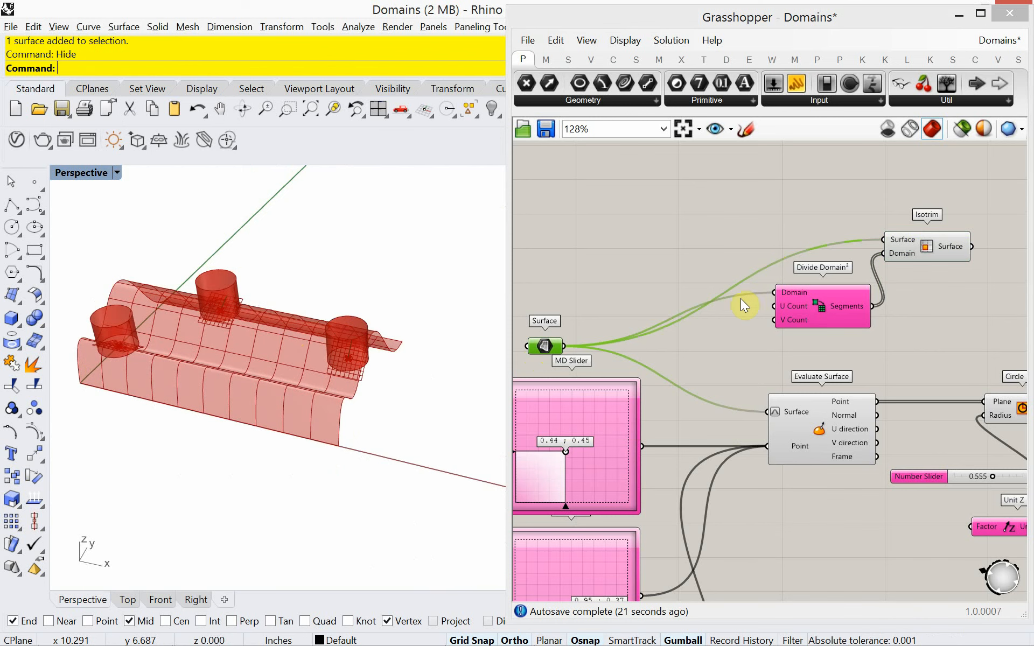
# - Add a Construct Domain component in the empty canvas area below the lowest Construct Point component
pyautogui.scroll(-4, 738, 291)
pyautogui.moveTo(712, 328); pyautogui.dragTo(881, 240, button='right')
pyautogui.moveTo(667, 359); pyautogui.dragTo(839, 352, button='right')
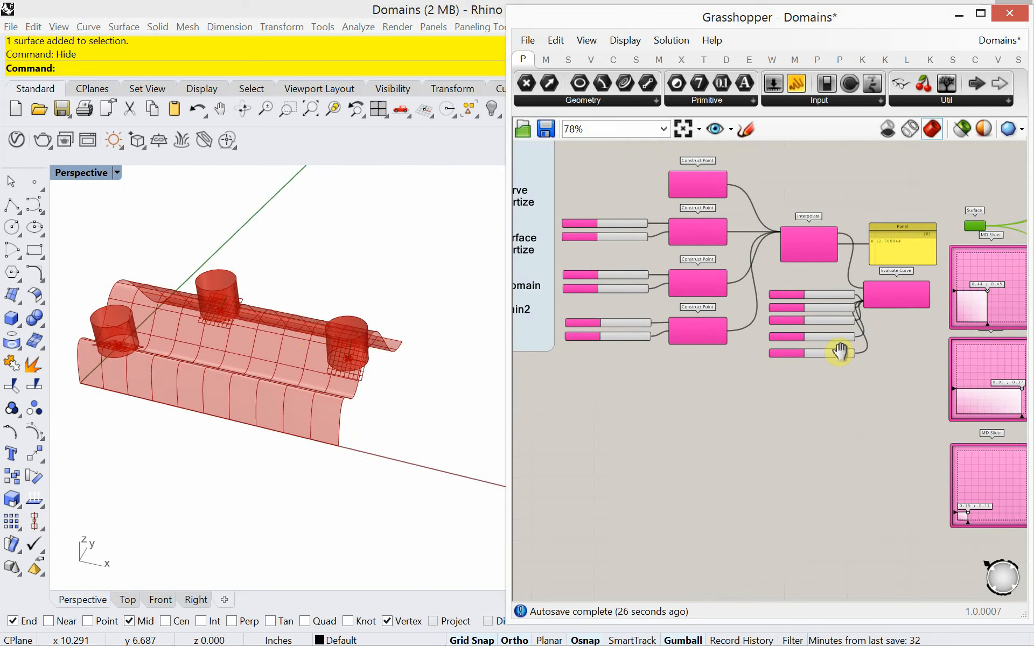
pyautogui.scroll(3, 646, 356)
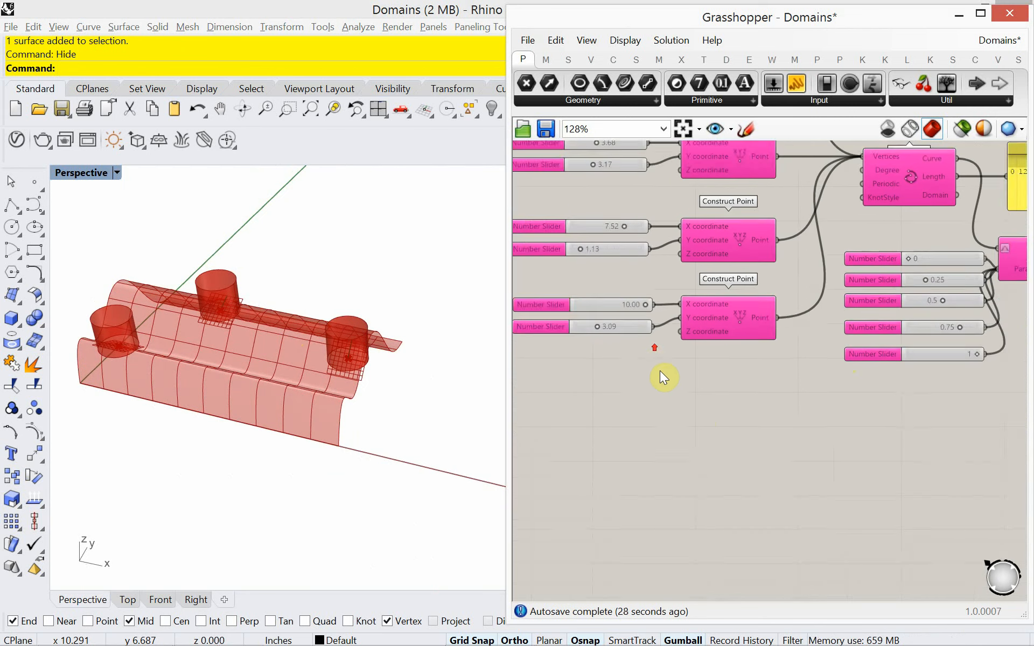
pyautogui.moveTo(657, 374); pyautogui.dragTo(702, 446, button='right')
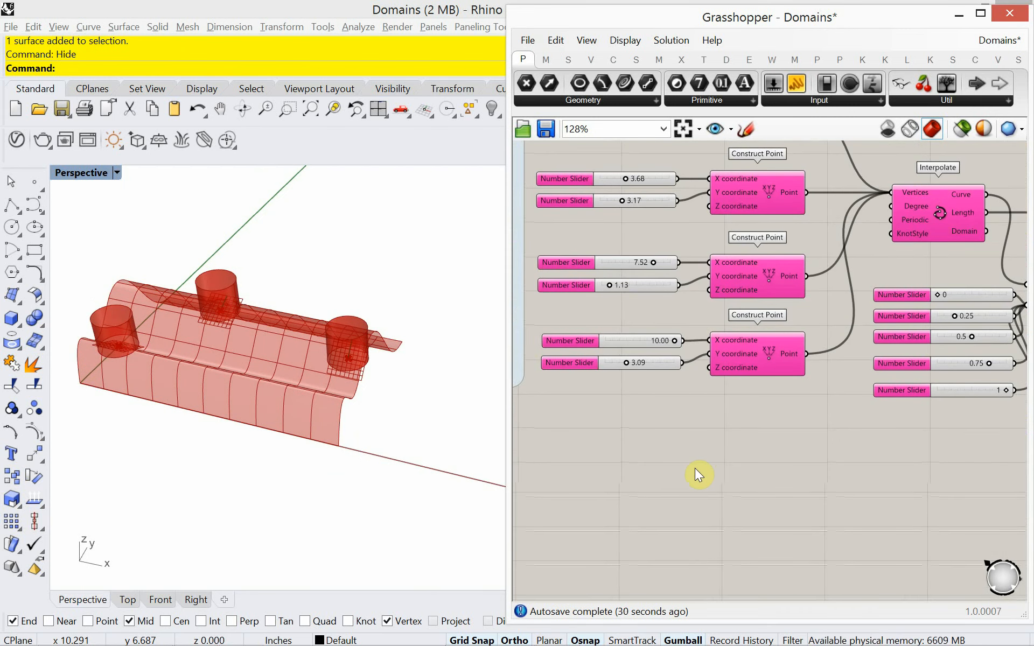
pyautogui.doubleClick(682, 494)
pyautogui.write('constr')
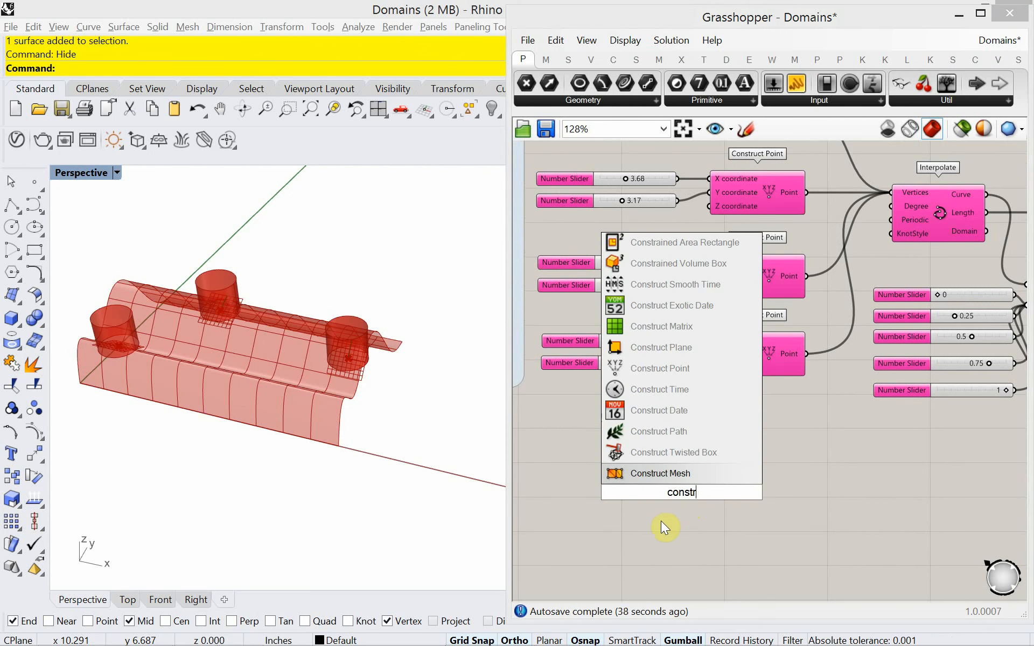
pyautogui.write('r')
pyautogui.press('BackSpace')
pyautogui.press('BackSpace')
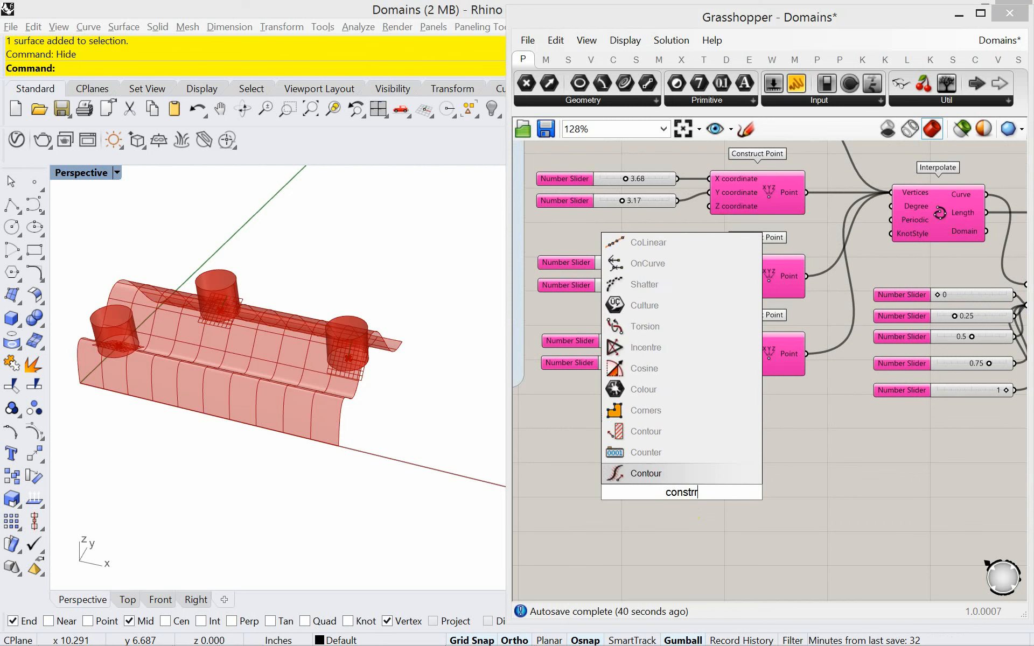
pyautogui.write('rct')
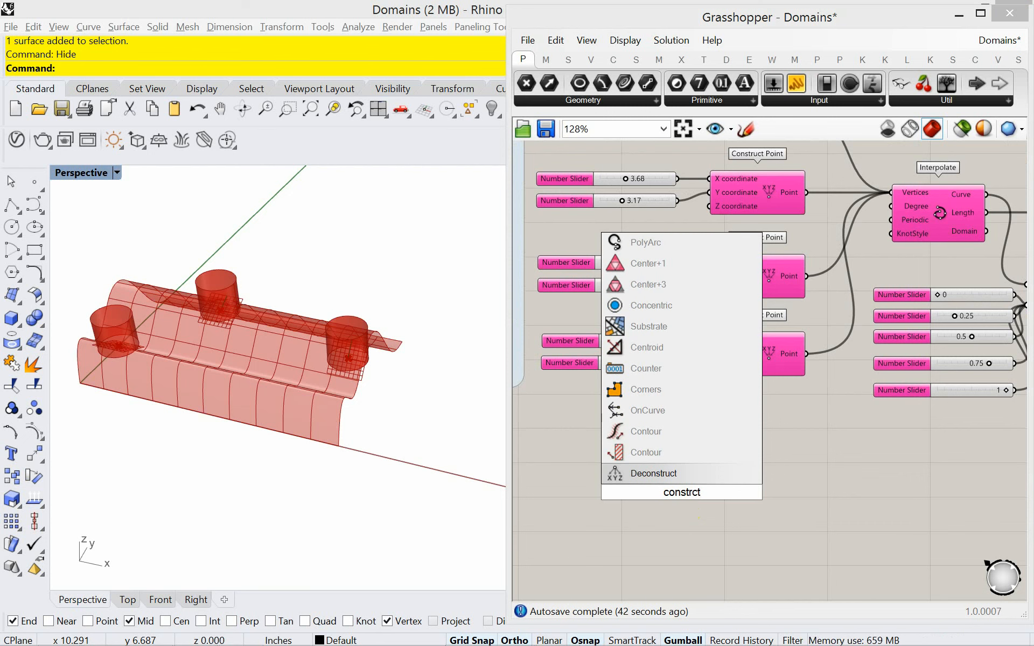
pyautogui.write(' domain')
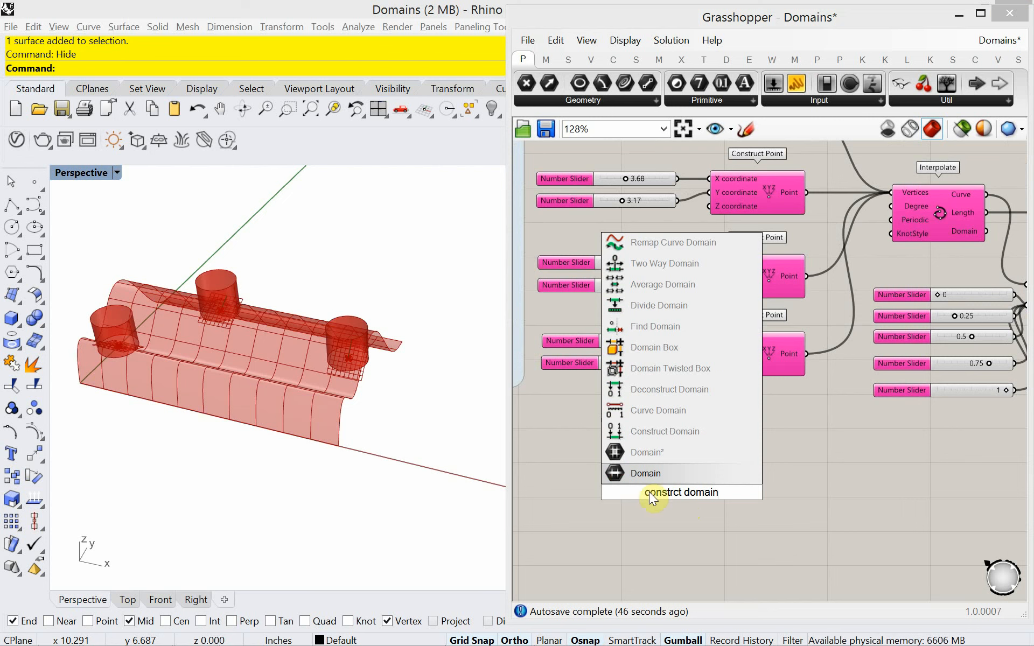
pyautogui.click(644, 432)
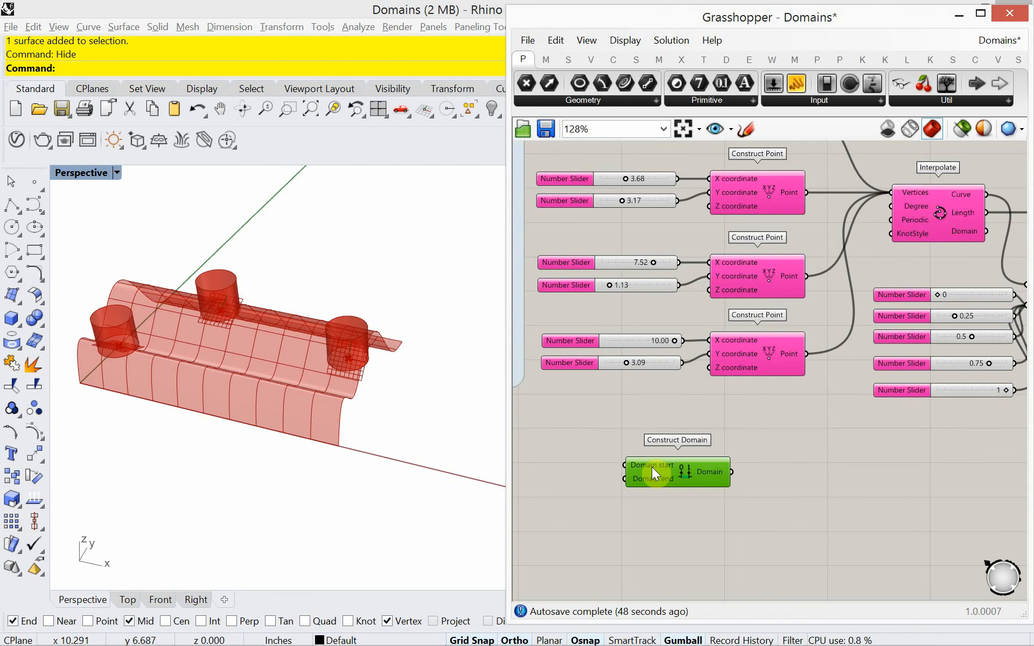
pyautogui.moveTo(652, 467); pyautogui.dragTo(618, 481)
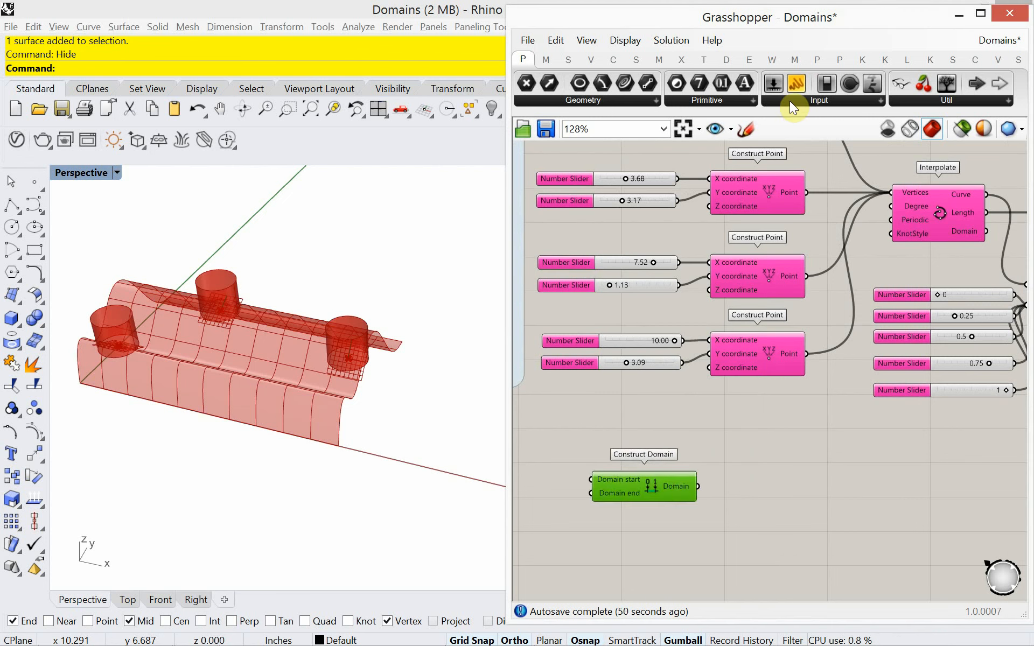
# - Place a panel beside Construct Domain, connect the Domain output to it, and shift both slightly along the canvas
pyautogui.moveTo(790, 88); pyautogui.dragTo(793, 487)
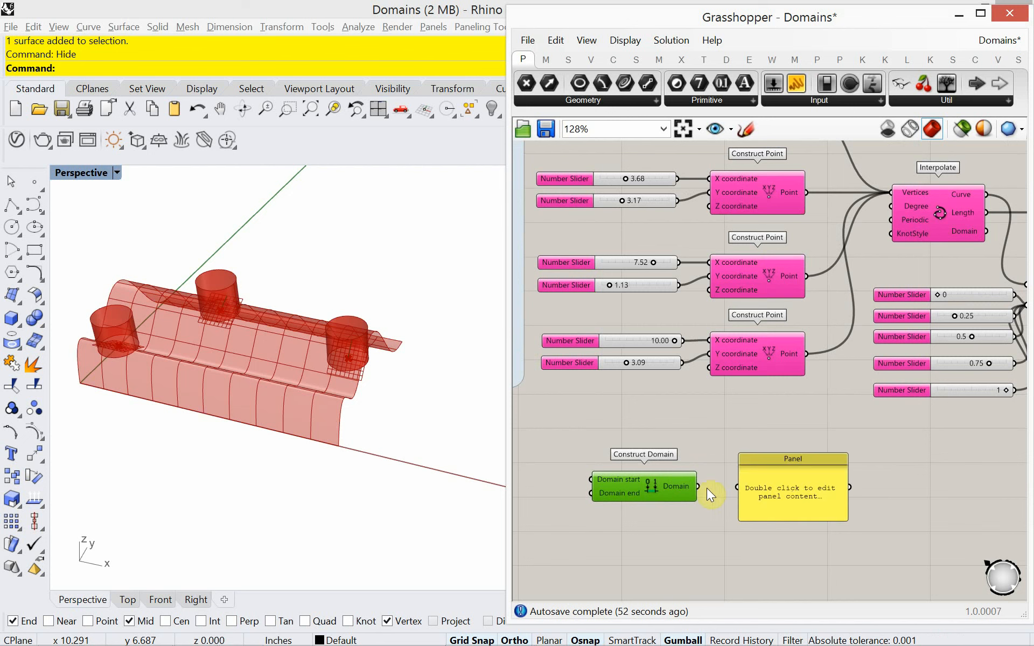
pyautogui.moveTo(698, 486); pyautogui.dragTo(738, 487)
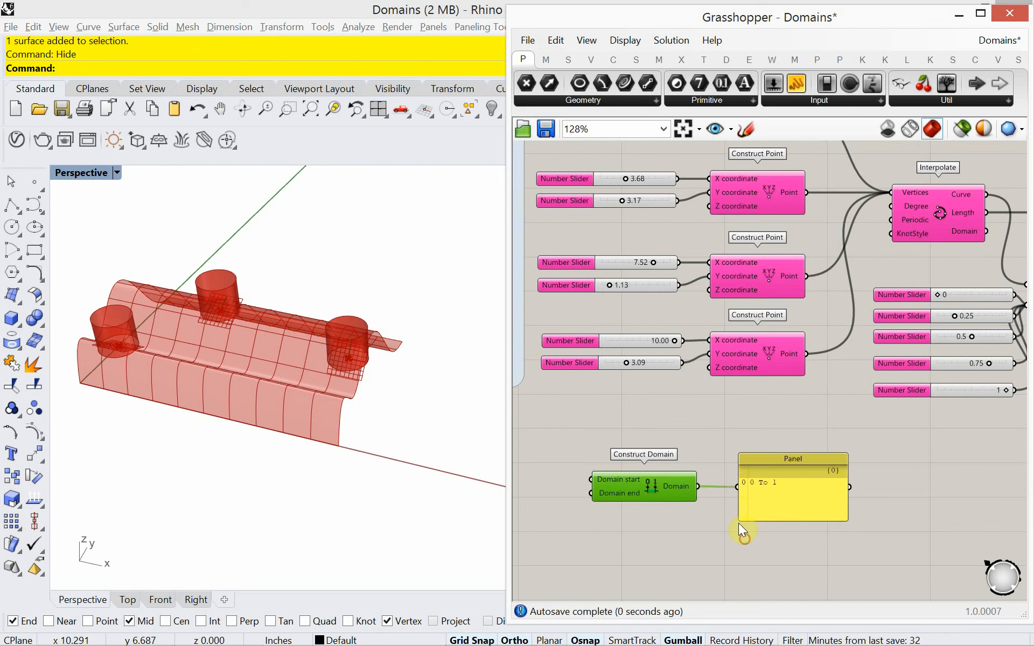
pyautogui.moveTo(740, 525); pyautogui.dragTo(689, 491)
pyautogui.click(688, 506)
pyautogui.moveTo(676, 487); pyautogui.dragTo(721, 473, button='right')
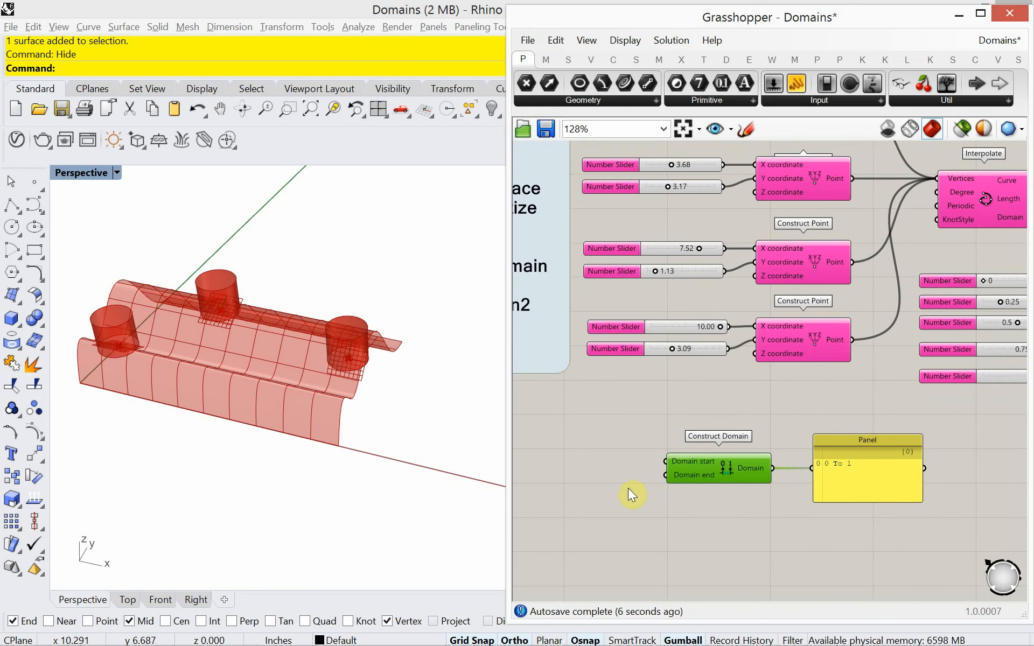
# - Add a number slider with value 5 and connect it to Construct Domain's Domain start input
pyautogui.click(594, 466)
pyautogui.doubleClick(594, 466)
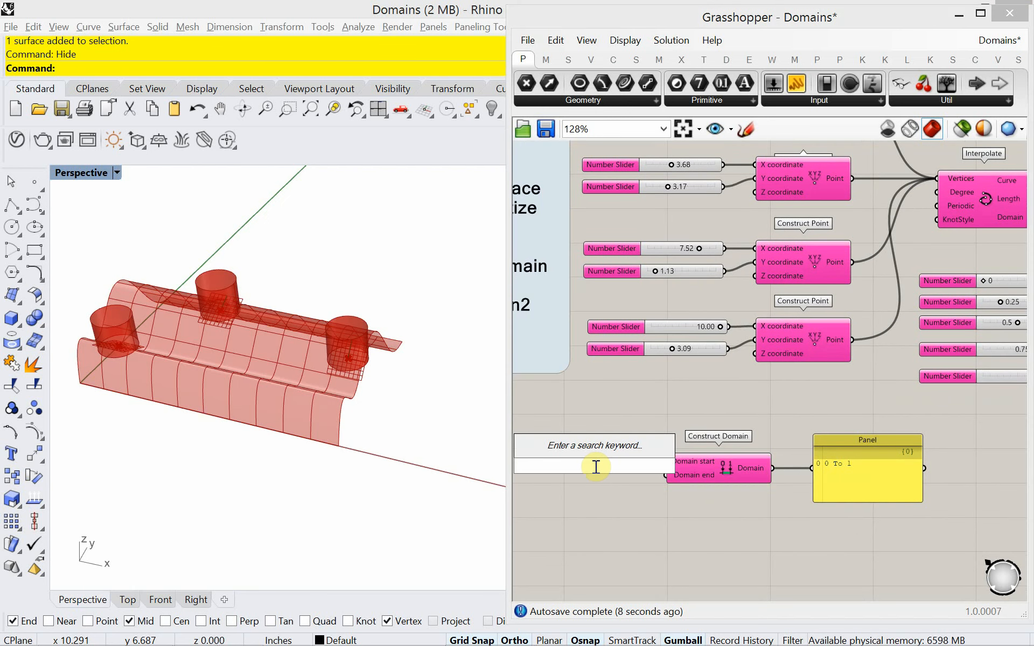
pyautogui.write('5')
pyautogui.press('Return')
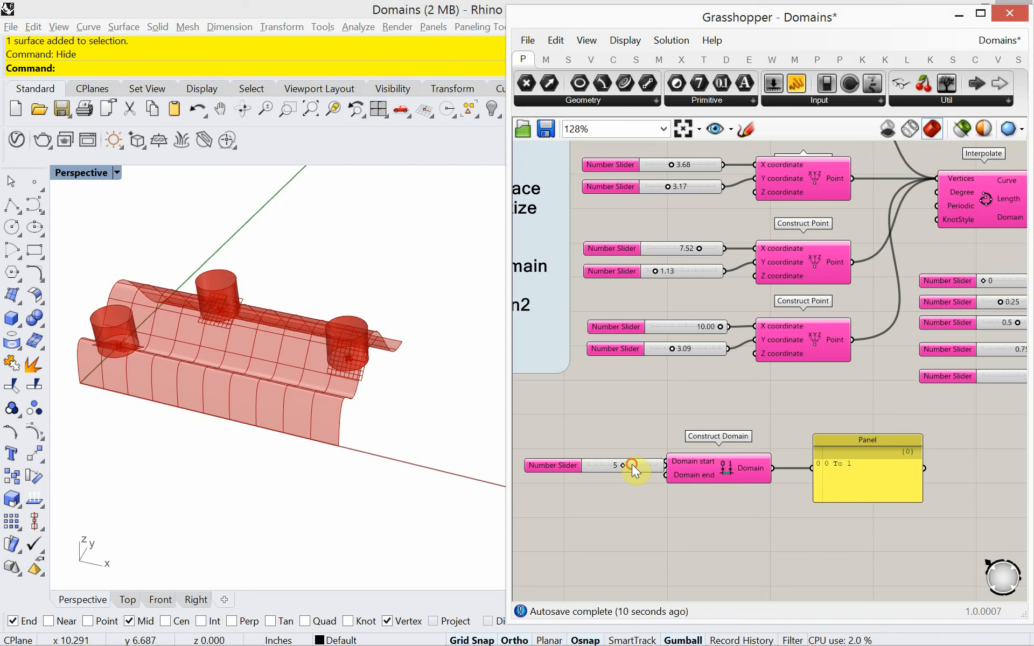
pyautogui.moveTo(638, 464)
pyautogui.mouseDown()
pyautogui.moveTo(666, 461)
pyautogui.moveTo(619, 466)
pyautogui.mouseUp()
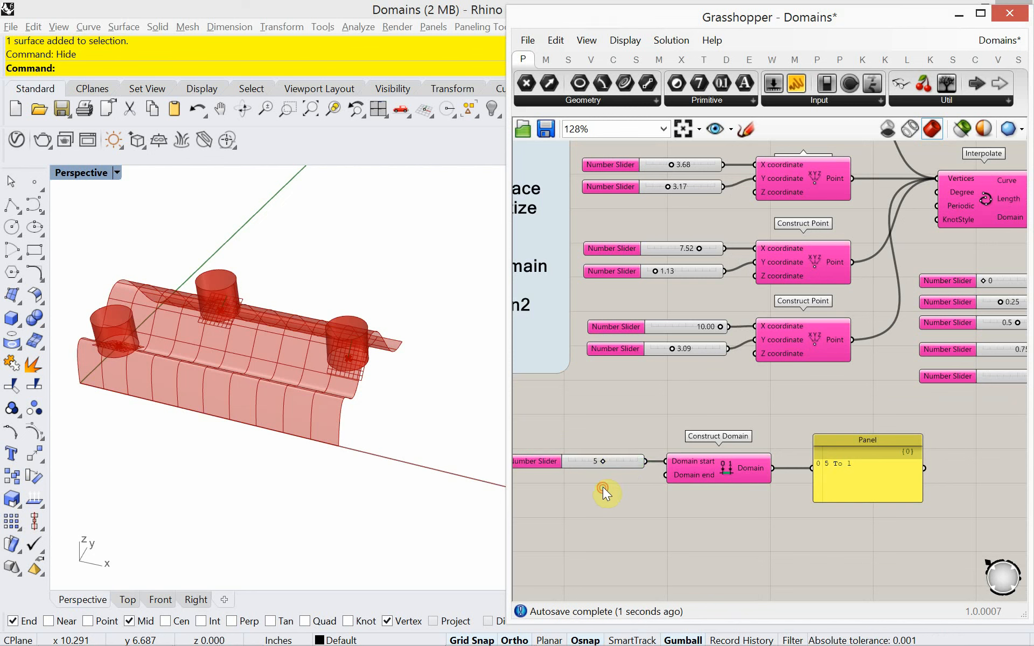
# - Add a number slider with value 25, connect it to the Domain end input, and align it beneath the first slider
pyautogui.doubleClick(602, 487)
pyautogui.write('25')
pyautogui.press('Return')
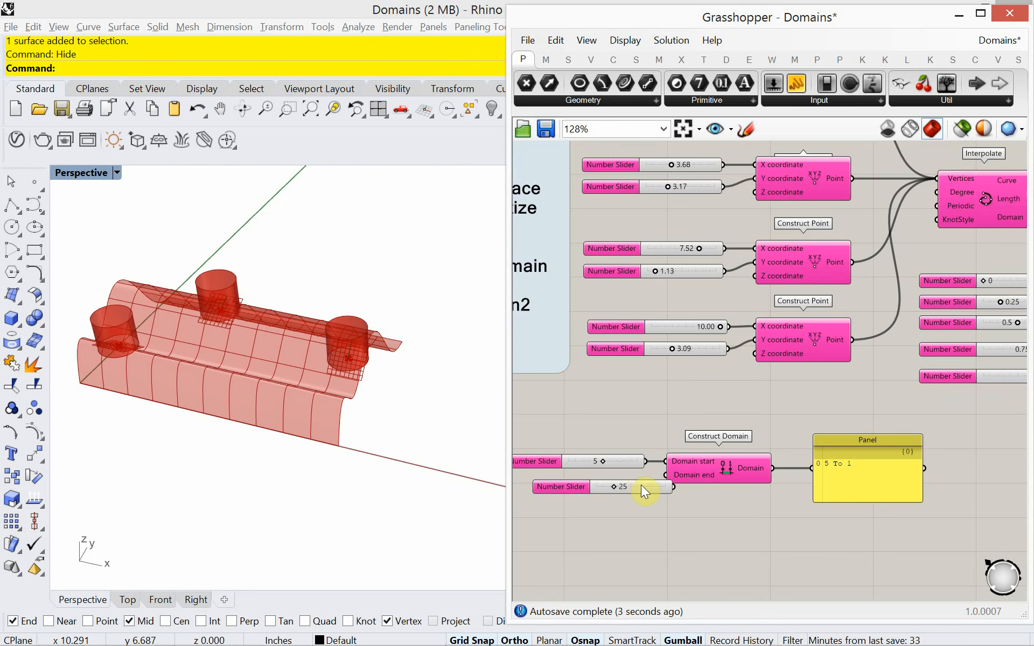
pyautogui.moveTo(641, 487); pyautogui.dragTo(667, 474)
pyautogui.moveTo(606, 521); pyautogui.dragTo(648, 512, button='right')
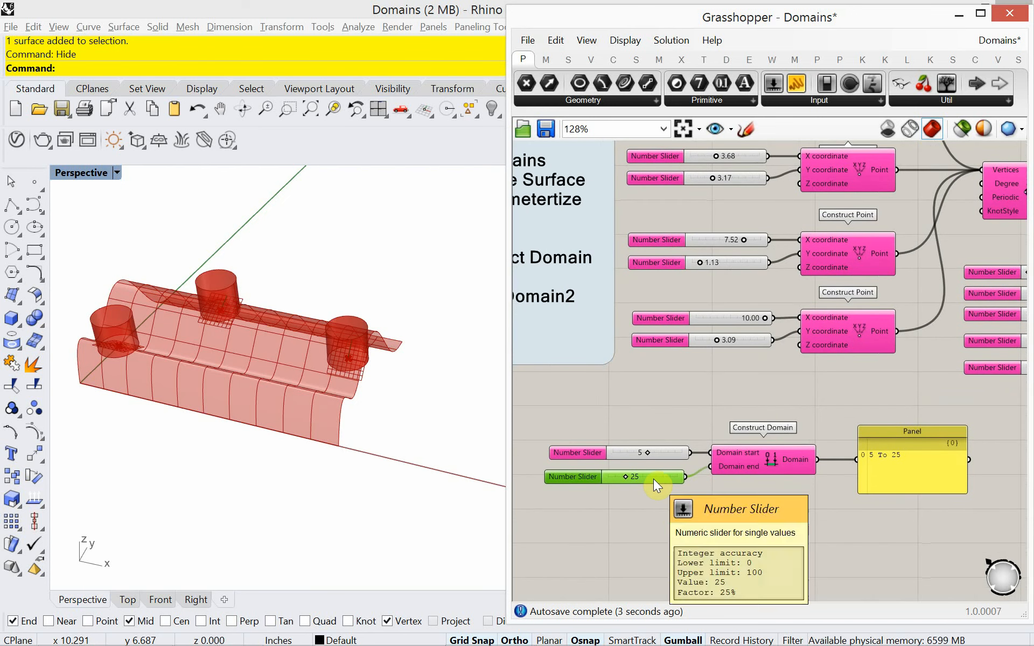
pyautogui.moveTo(654, 479); pyautogui.dragTo(659, 481)
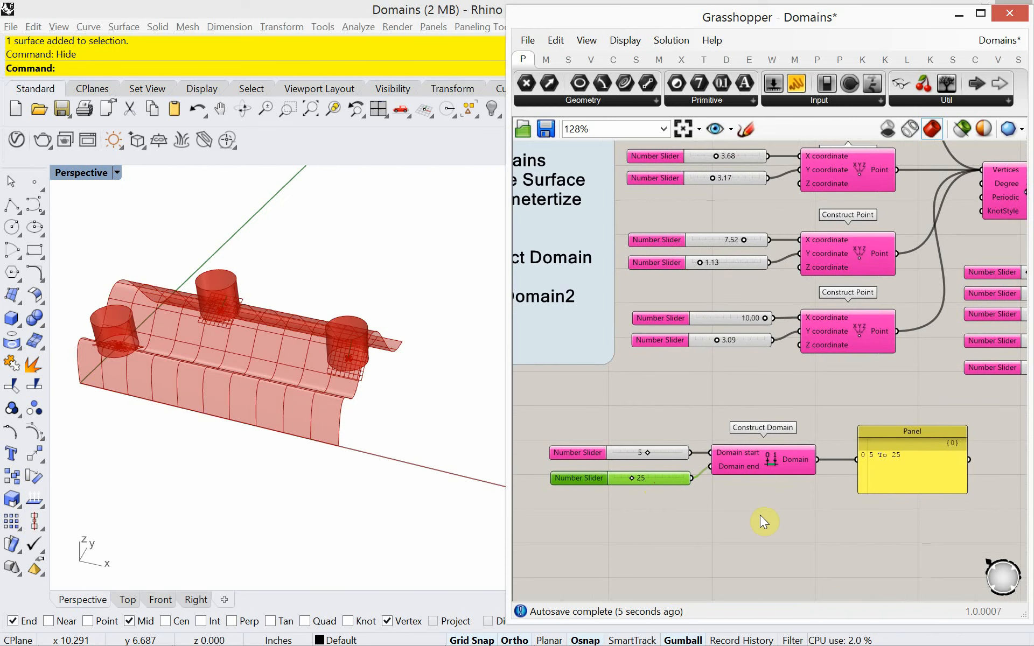
# - Add a Bounds component and position it directly below Construct Domain
pyautogui.moveTo(854, 531); pyautogui.dragTo(789, 512, button='right')
pyautogui.doubleClick(708, 515)
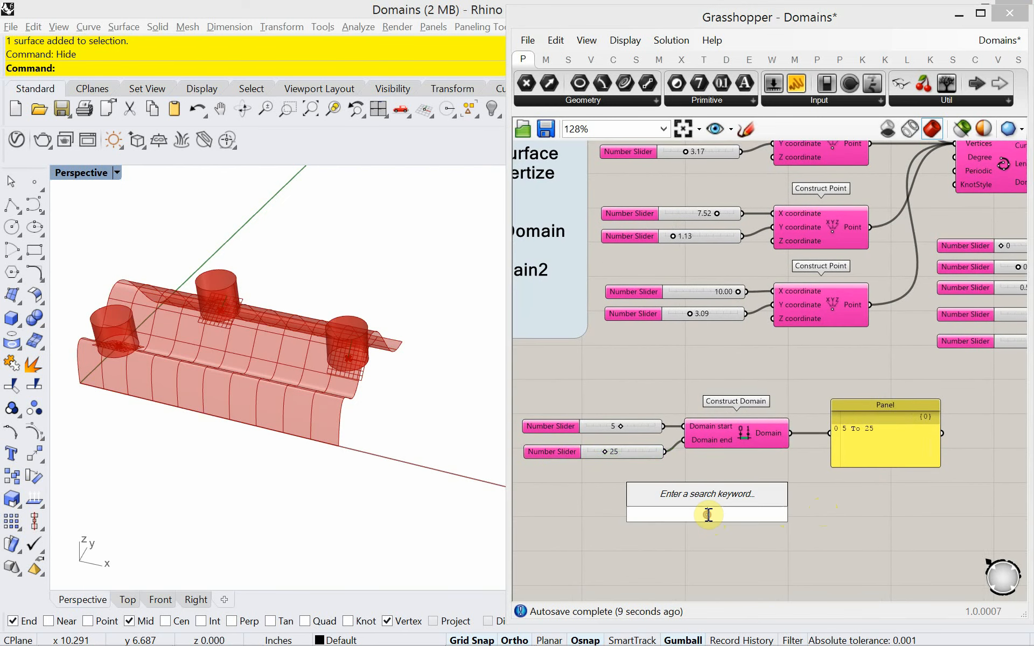
pyautogui.write('bounds')
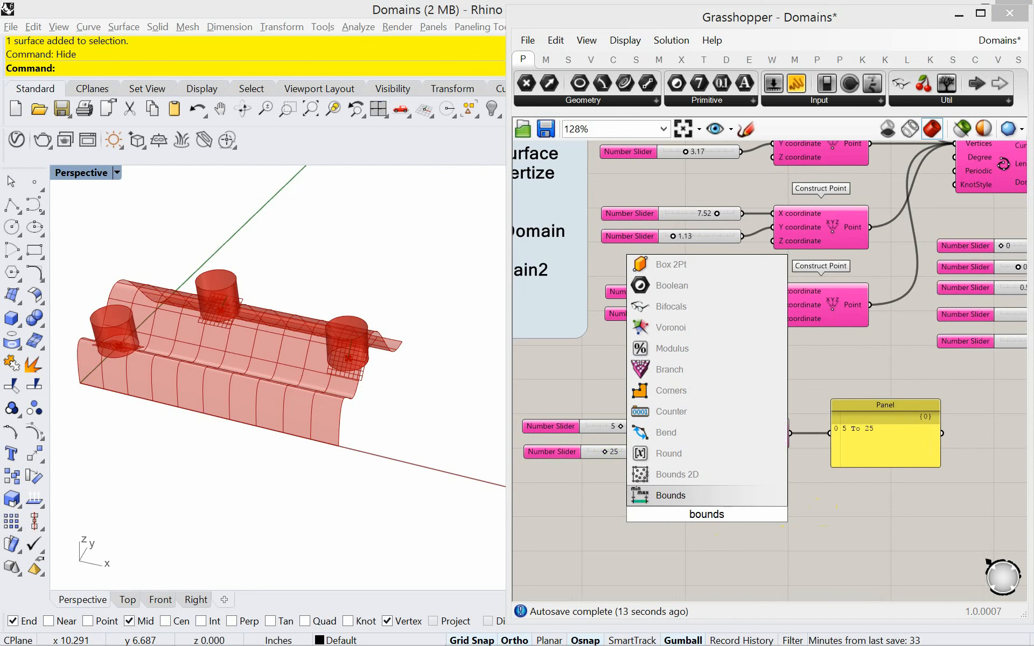
pyautogui.click(685, 497)
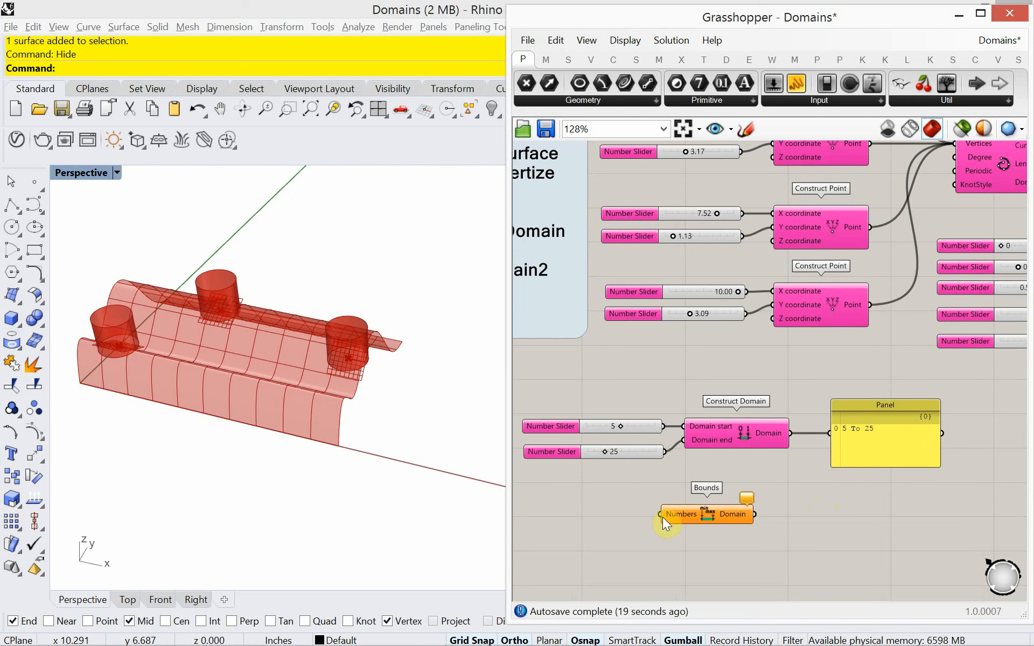
pyautogui.moveTo(730, 521); pyautogui.dragTo(713, 506)
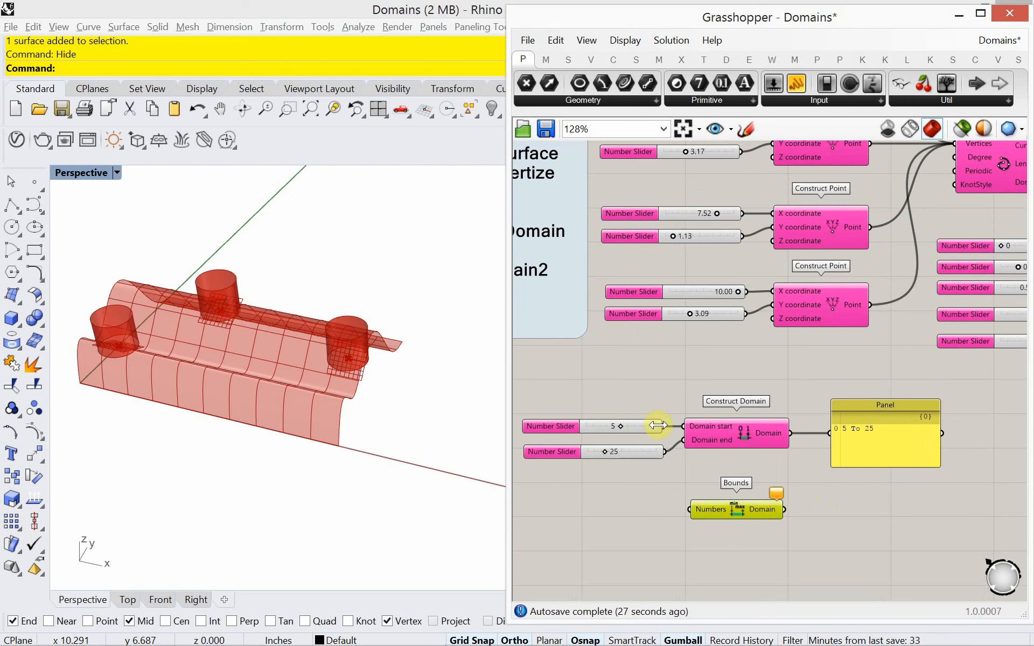
# - Connect Bounds' Domain output to a copy of the panel and both number sliders to its Numbers input
pyautogui.click(864, 447)
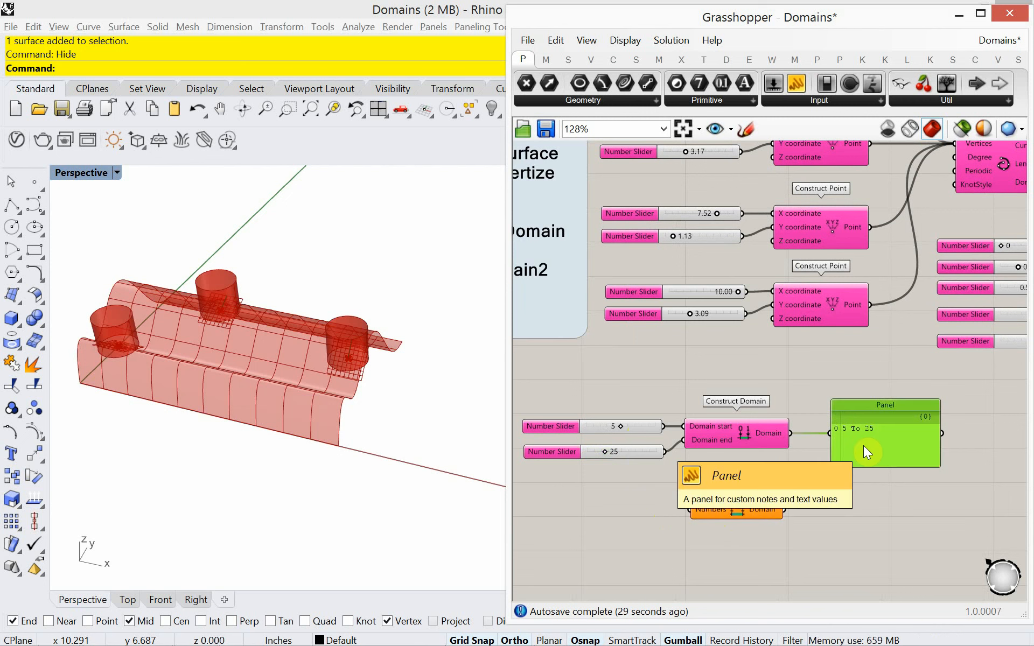
pyautogui.keyDown('alt'); pyautogui.moveTo(875, 450); pyautogui.dragTo(867, 525); pyautogui.keyUp('alt')
pyautogui.moveTo(784, 509); pyautogui.dragTo(848, 519)
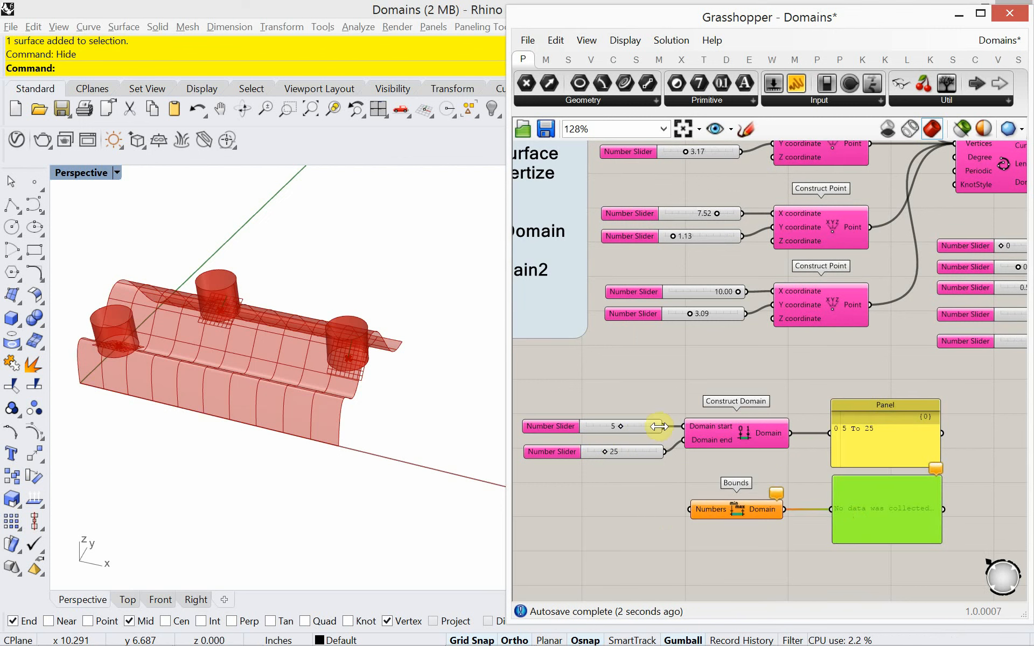
pyautogui.moveTo(665, 427); pyautogui.dragTo(687, 508)
pyautogui.keyDown('shift'); pyautogui.moveTo(668, 456); pyautogui.dragTo(687, 509); pyautogui.keyUp('shift')
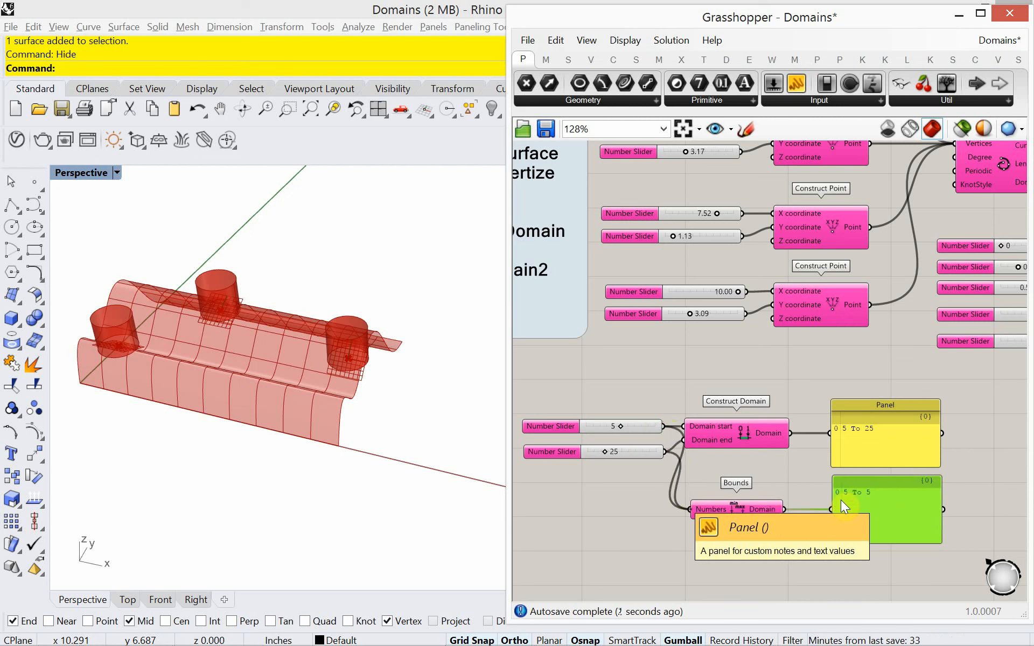
# - Add a panel below the sliders containing 5, 15, 20, 30, 40, 60 and 90, each on its own line
pyautogui.doubleClick(610, 516)
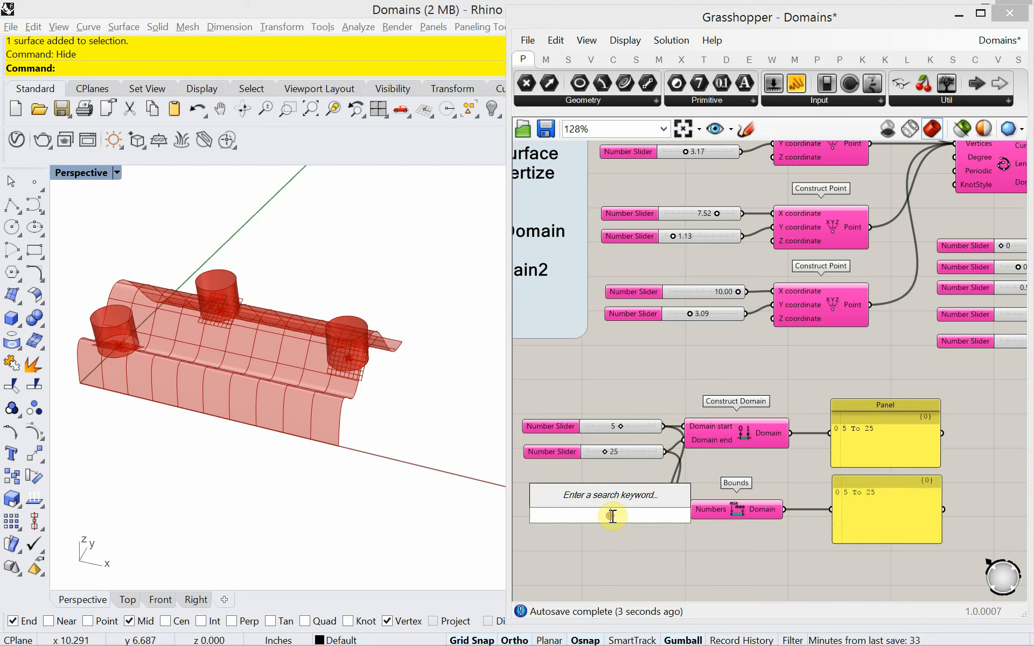
pyautogui.write('panel')
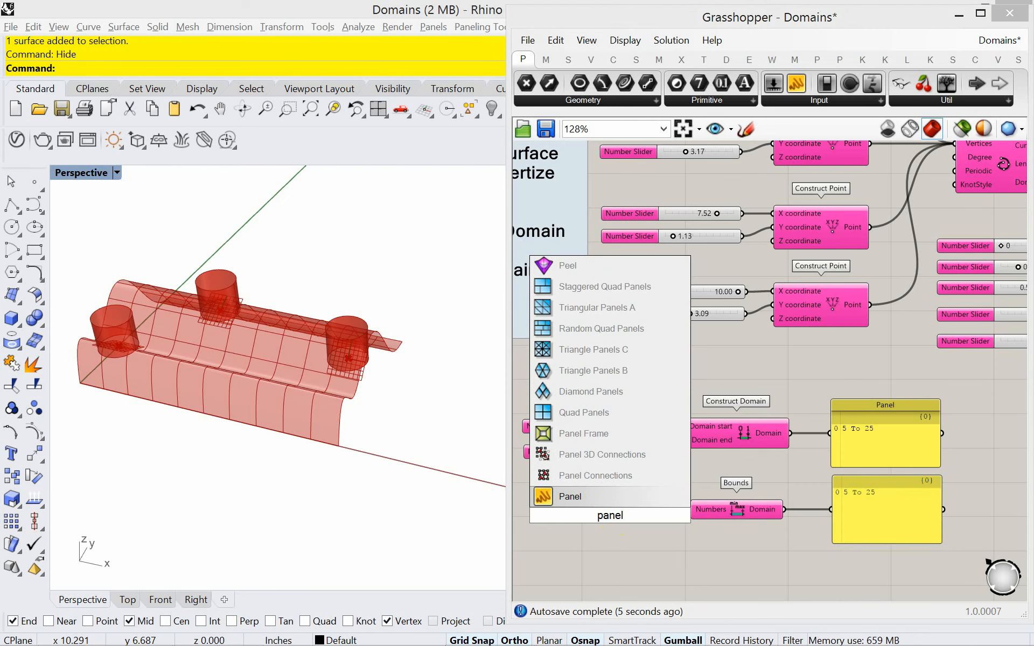
pyautogui.click(602, 502)
pyautogui.doubleClick(604, 509)
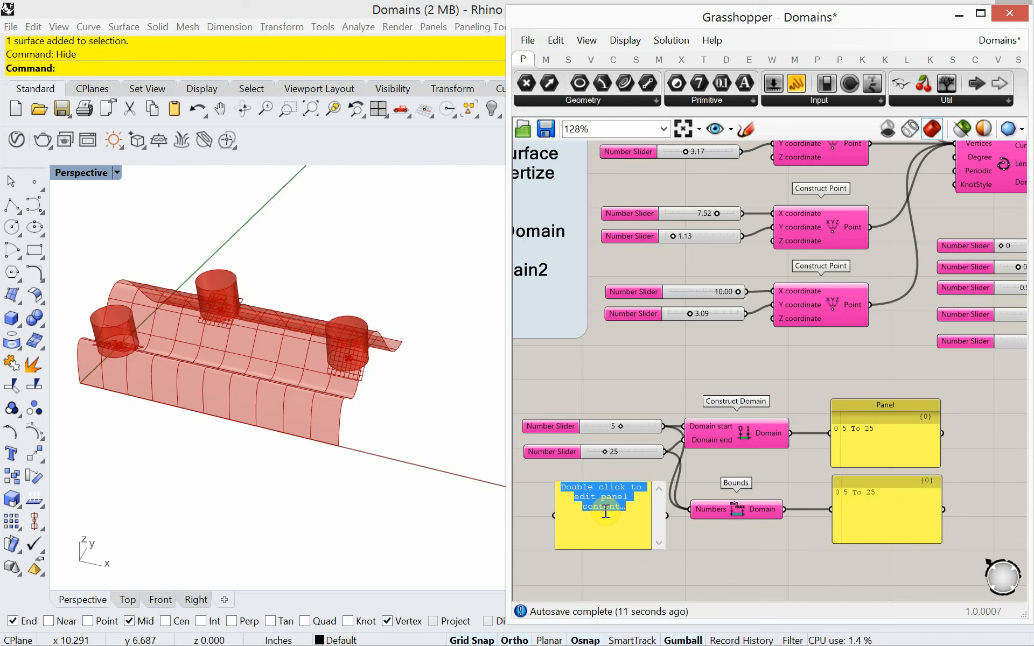
pyautogui.write('5')
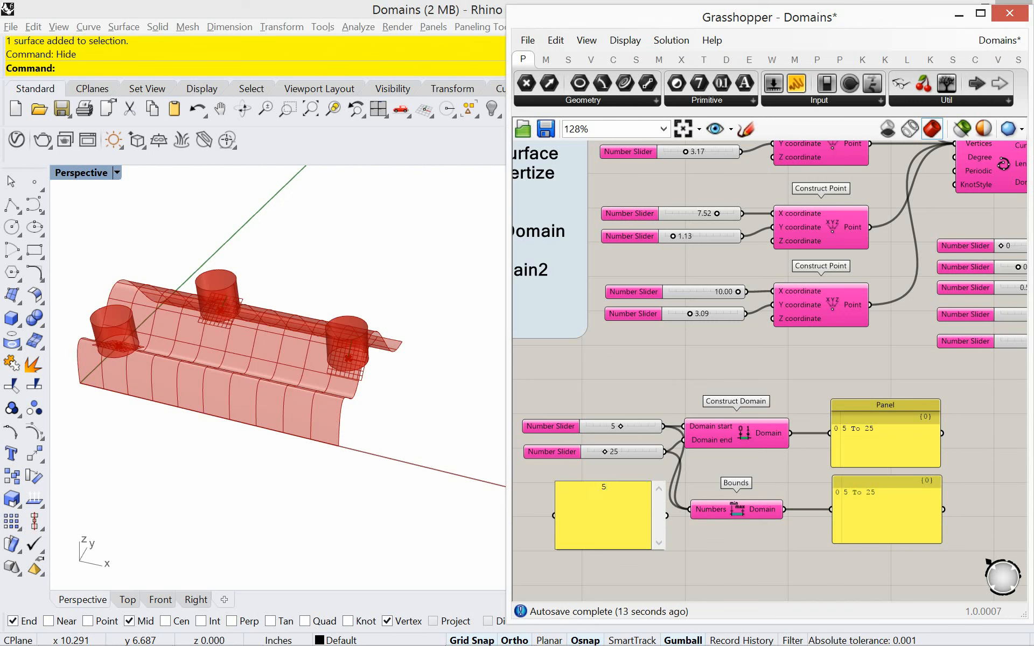
pyautogui.press('Return')
pyautogui.write('15')
pyautogui.press('Return')
pyautogui.write('20 ')
pyautogui.write('30')
pyautogui.press('Return')
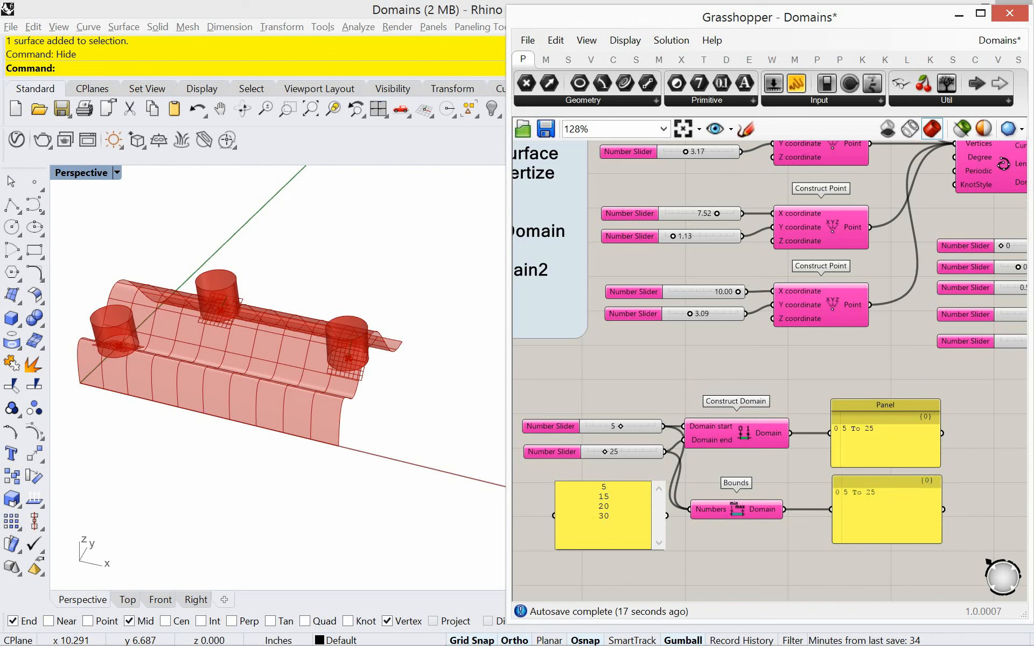
pyautogui.write('40 60')
pyautogui.press('Return')
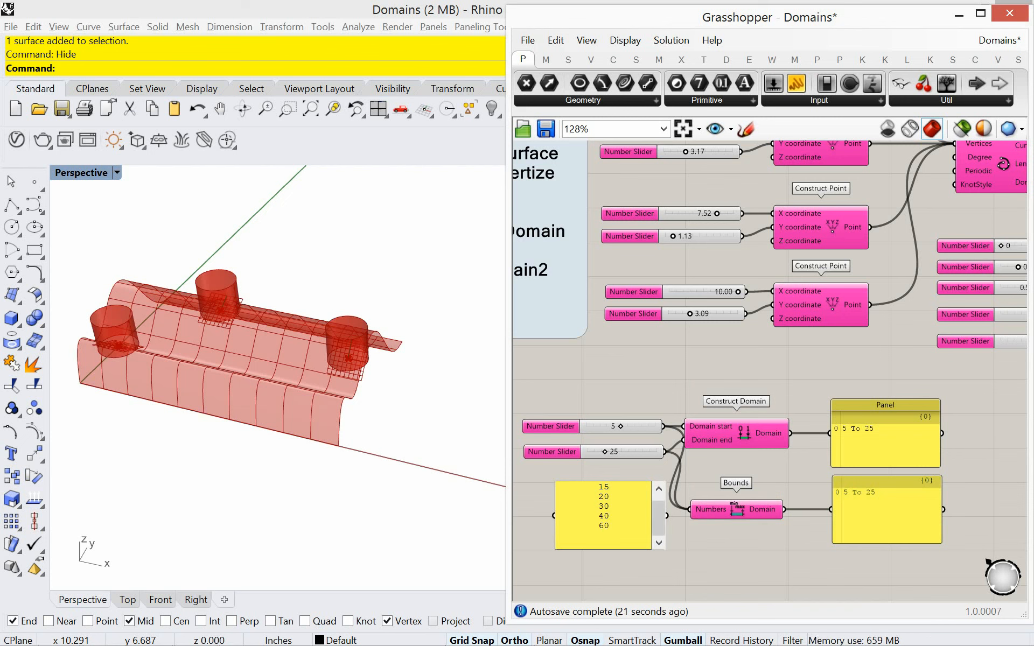
pyautogui.write('90')
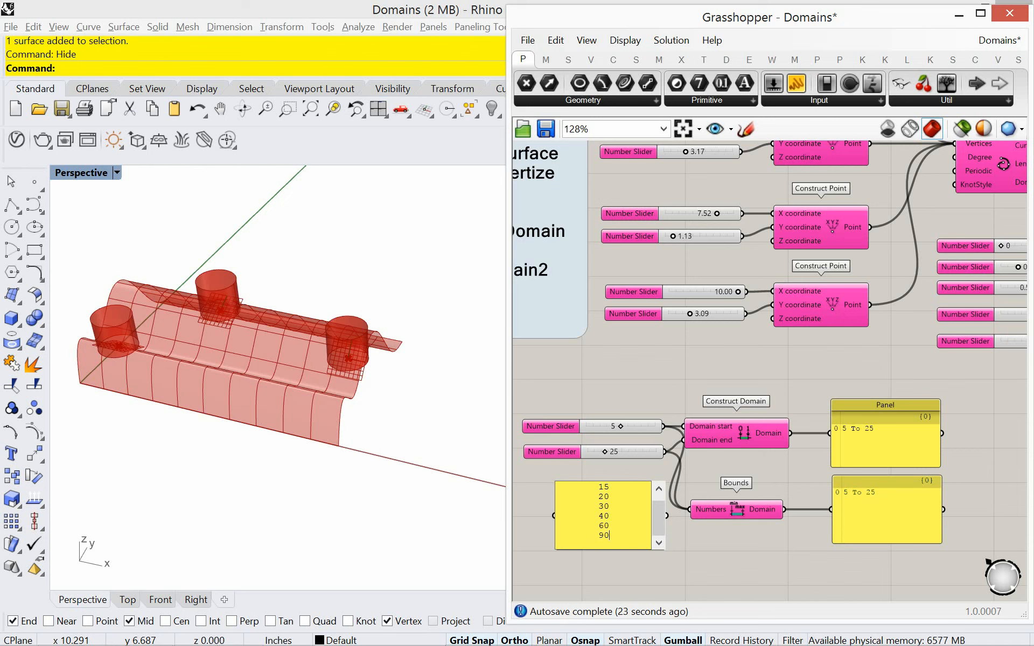
pyautogui.click(639, 574)
# - Feed the numbers panel into Bounds in place of the sliders with multiline data off, and align Bounds and its output panel with it
pyautogui.moveTo(618, 486); pyautogui.dragTo(607, 494)
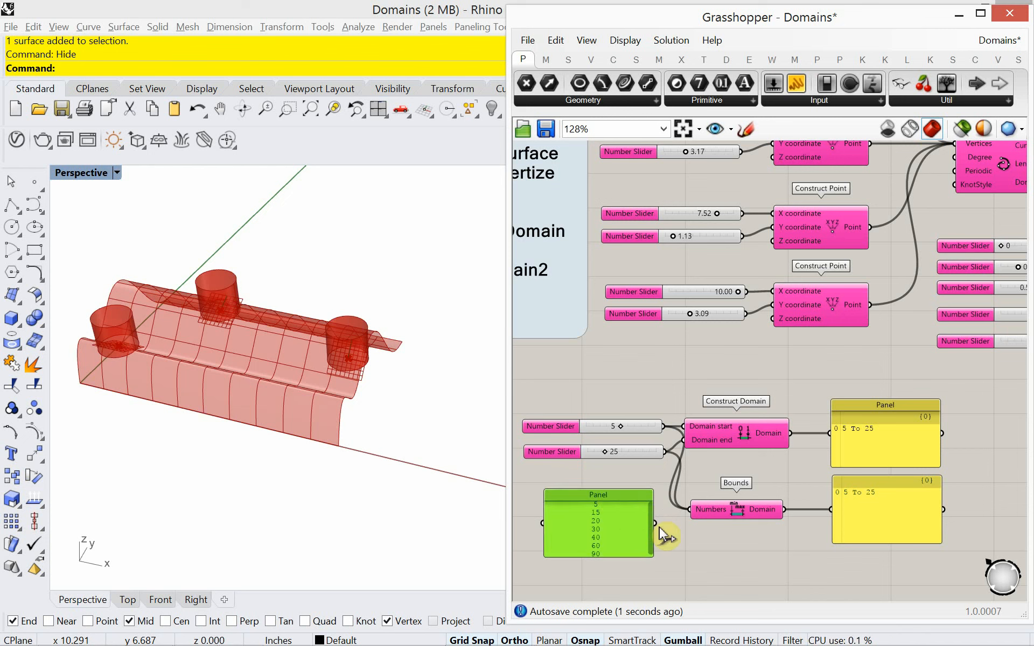
pyautogui.moveTo(660, 527); pyautogui.dragTo(689, 509)
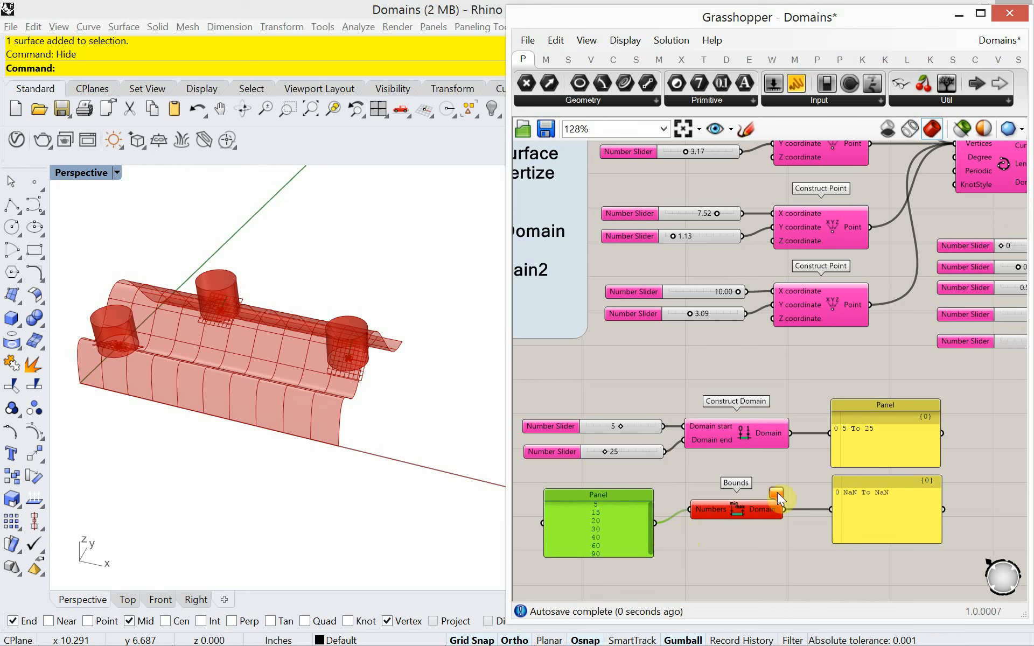
pyautogui.rightClick(609, 530)
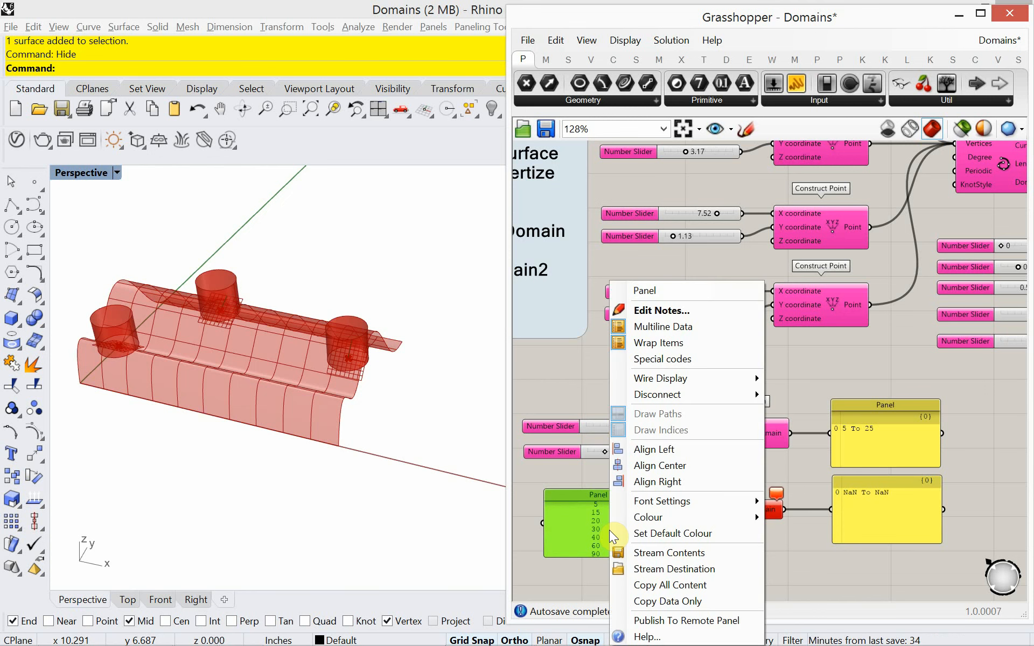
pyautogui.click(652, 326)
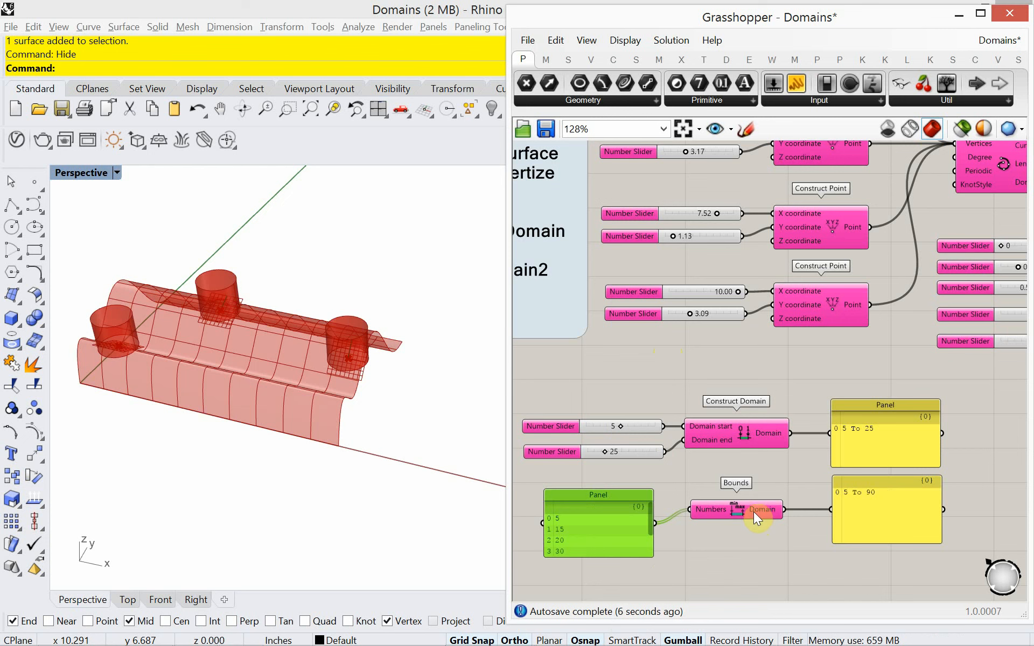
pyautogui.moveTo(754, 511); pyautogui.dragTo(755, 524)
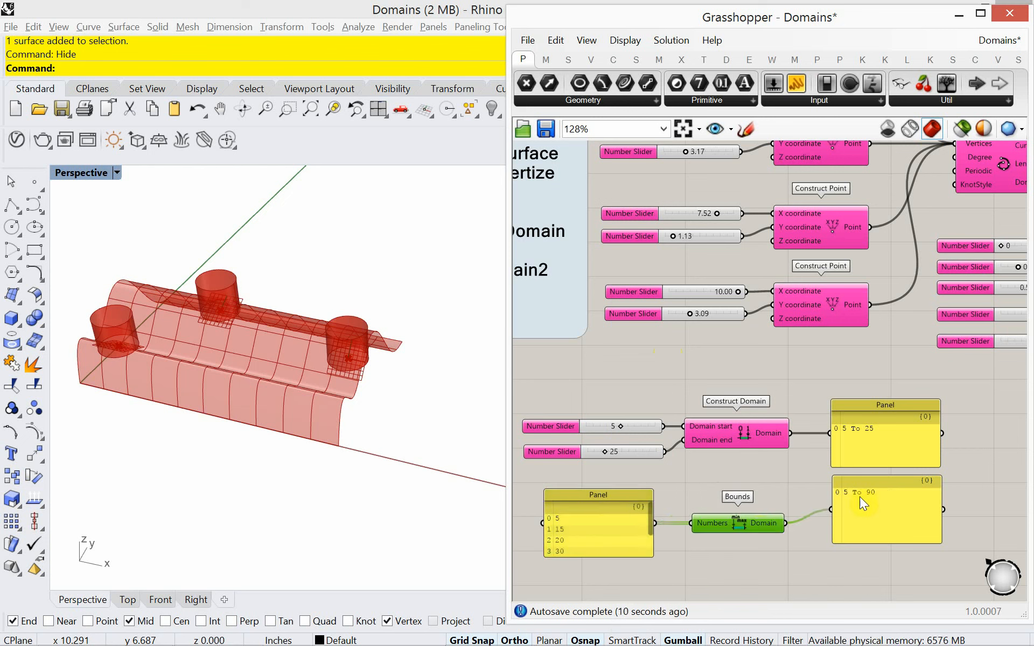
pyautogui.moveTo(865, 488)
pyautogui.mouseDown()
pyautogui.moveTo(870, 510)
pyautogui.moveTo(868, 501)
pyautogui.mouseUp()
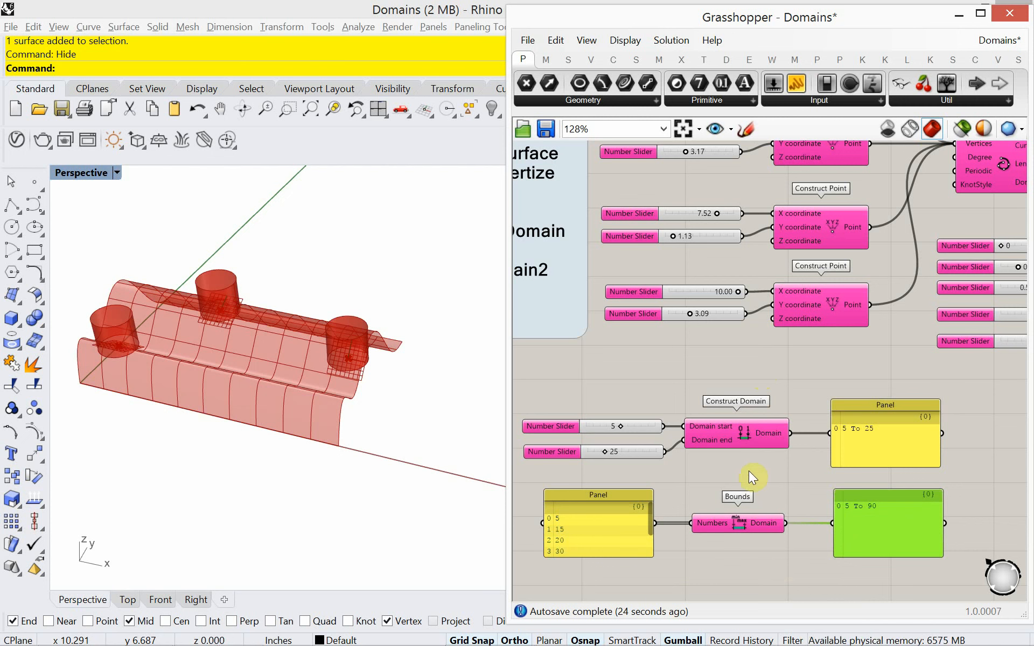
# - Inspect the list of segments output by the Divide Domain² component
pyautogui.moveTo(748, 472); pyautogui.dragTo(616, 469, button='right')
pyautogui.moveTo(823, 441); pyautogui.dragTo(574, 455, button='right')
pyautogui.scroll(-2, 629, 458)
pyautogui.moveTo(867, 386); pyautogui.dragTo(763, 429, button='right')
pyautogui.moveTo(752, 253); pyautogui.dragTo(695, 300, button='right')
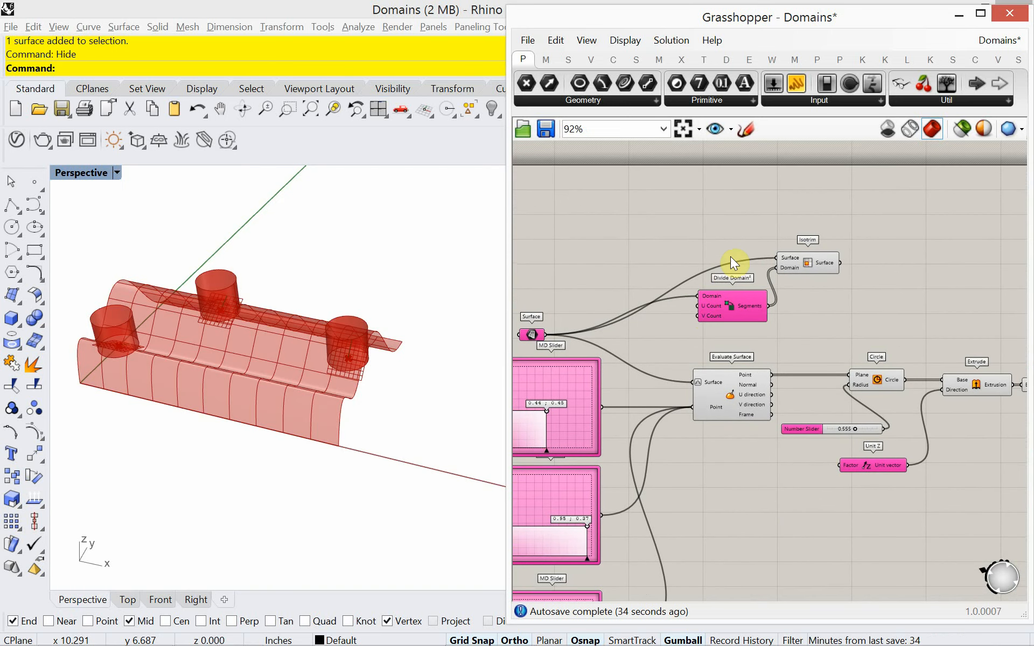
pyautogui.scroll(4, 759, 261)
pyautogui.moveTo(837, 334); pyautogui.dragTo(817, 347, button='right')
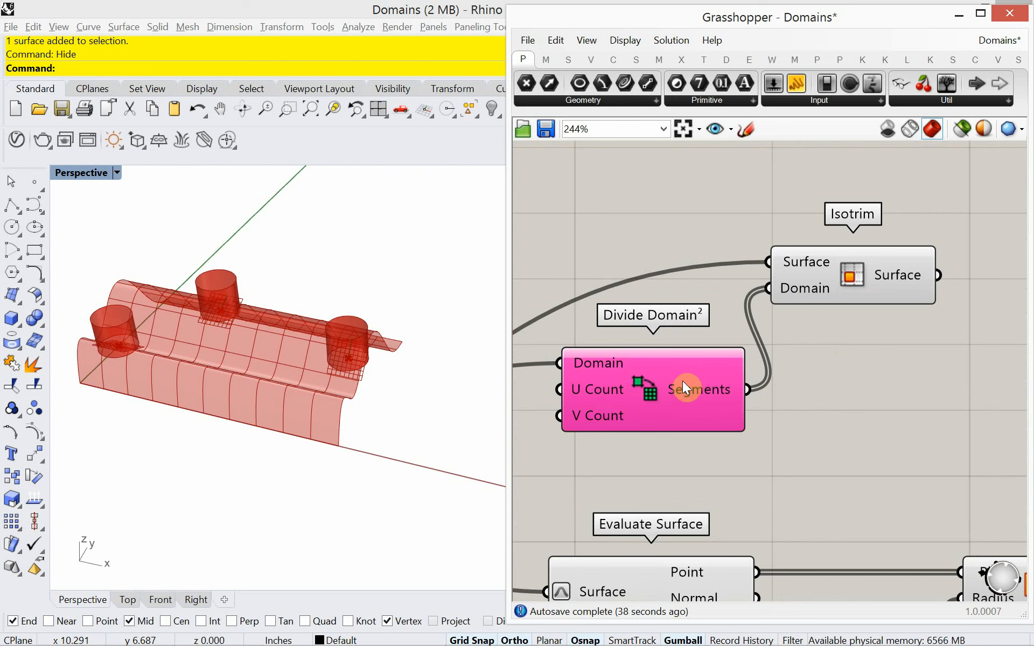
pyautogui.moveTo(683, 381)
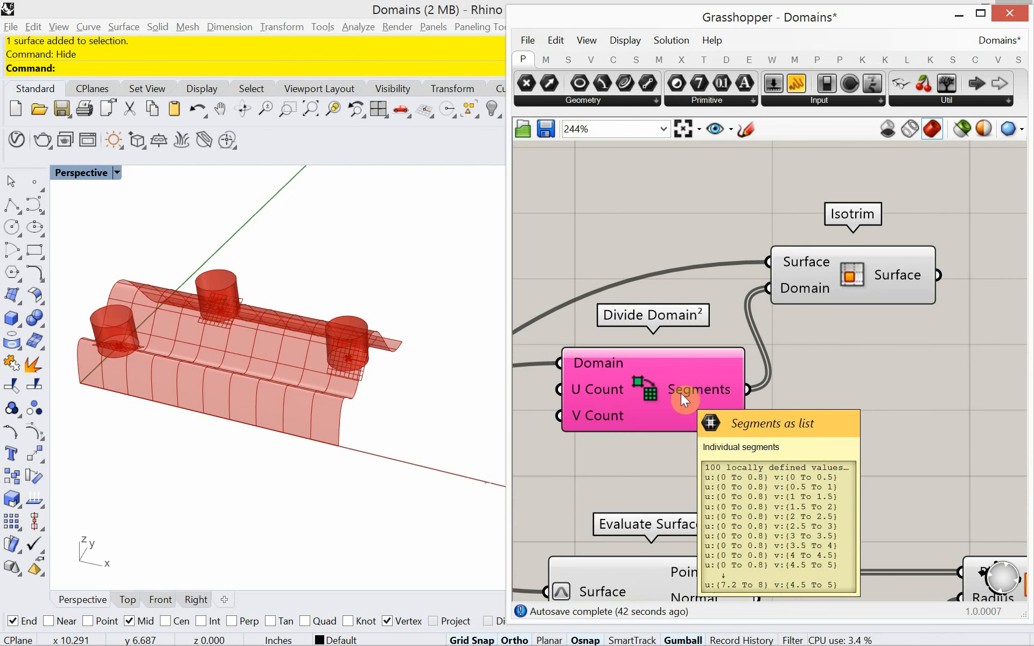
# - Locate where the Divide Domain² component is stored among the Maths domain components
pyautogui.moveTo(651, 364)
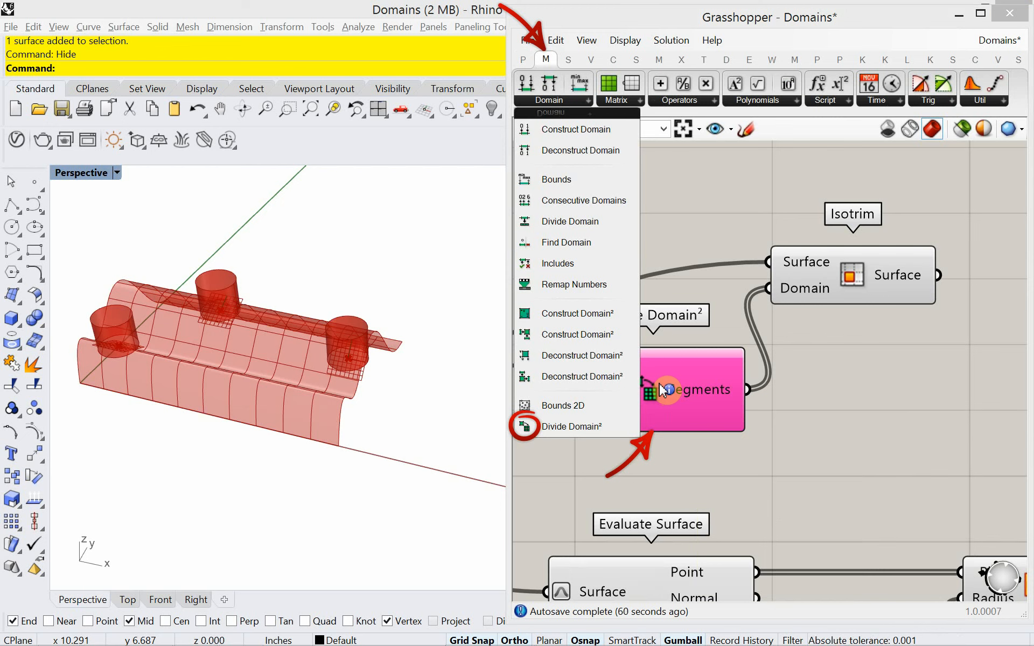
pyautogui.click(659, 383)
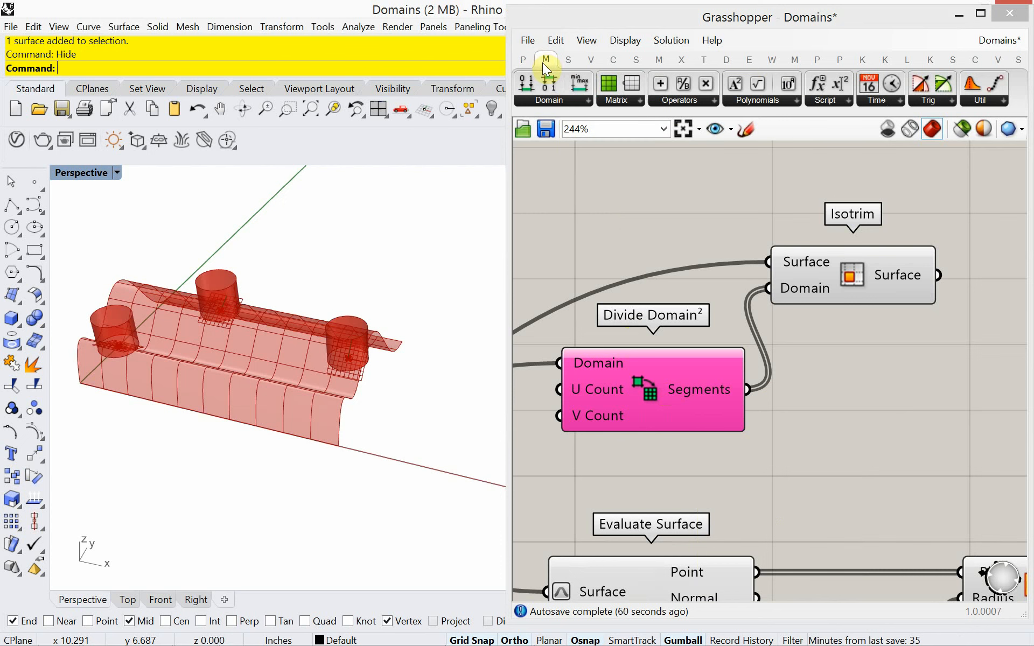
pyautogui.click(548, 100)
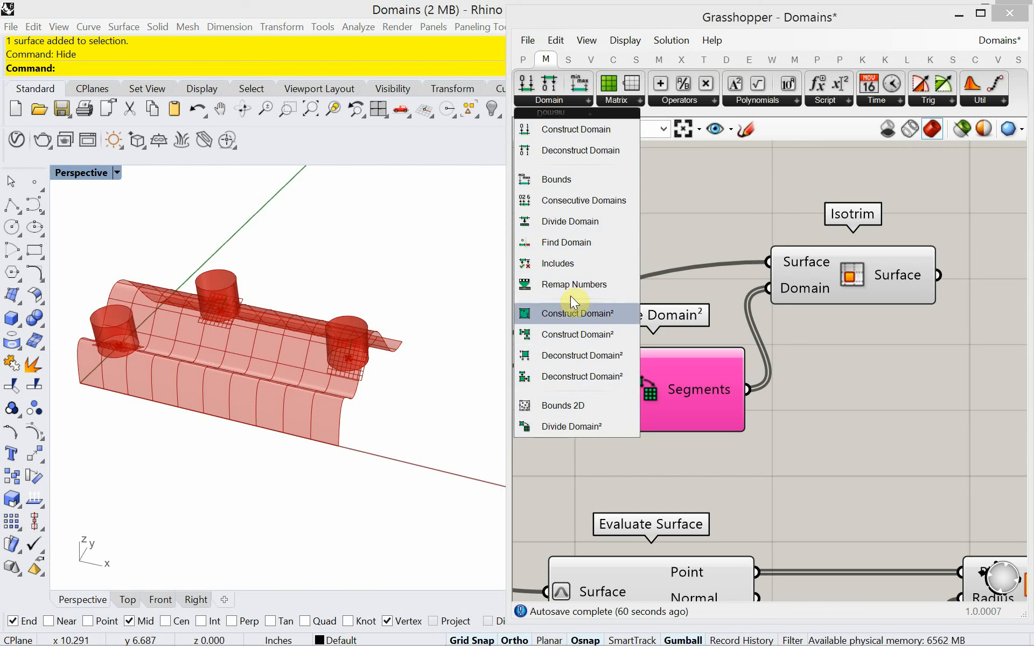
# - Add an empty panel directly below the Evaluate Surface component
pyautogui.scroll(-5, 780, 437)
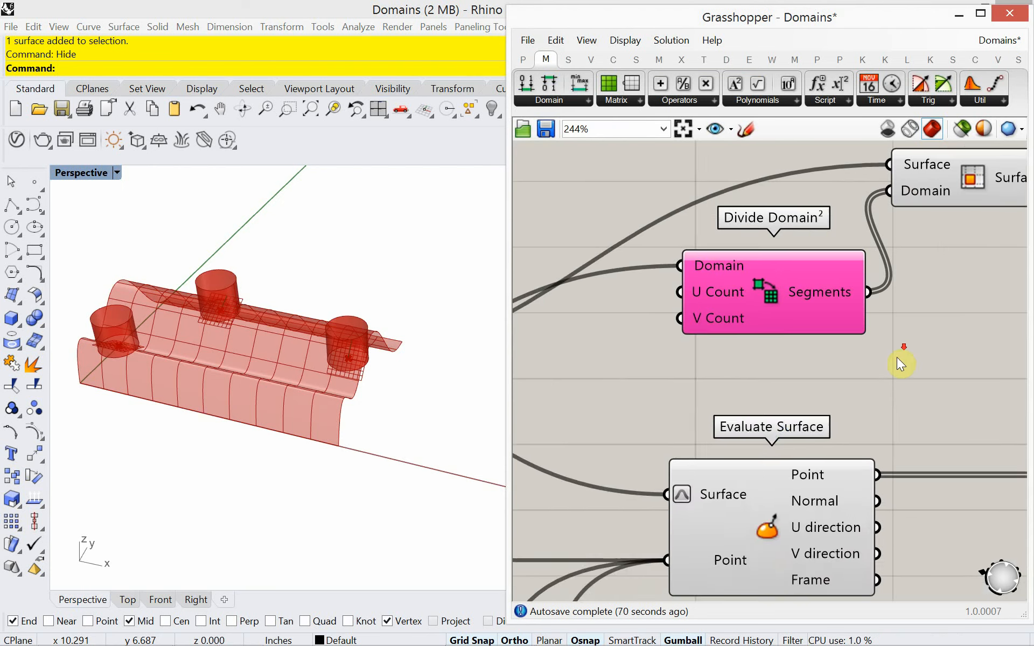
pyautogui.moveTo(738, 391); pyautogui.dragTo(738, 309, button='right')
pyautogui.moveTo(780, 412); pyautogui.dragTo(756, 328, button='right')
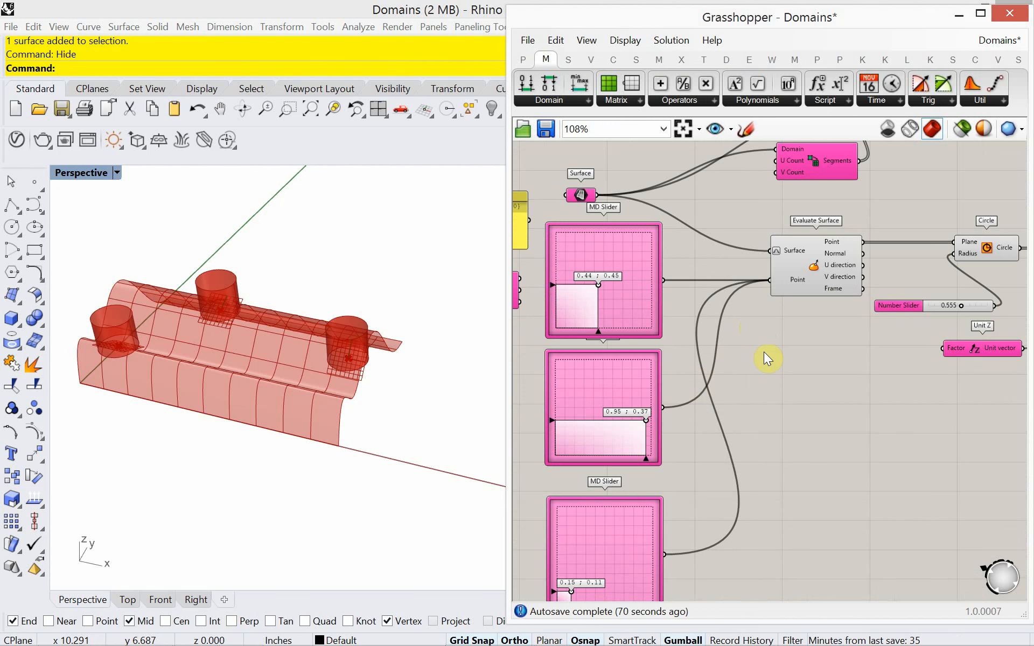
pyautogui.scroll(1, 763, 311)
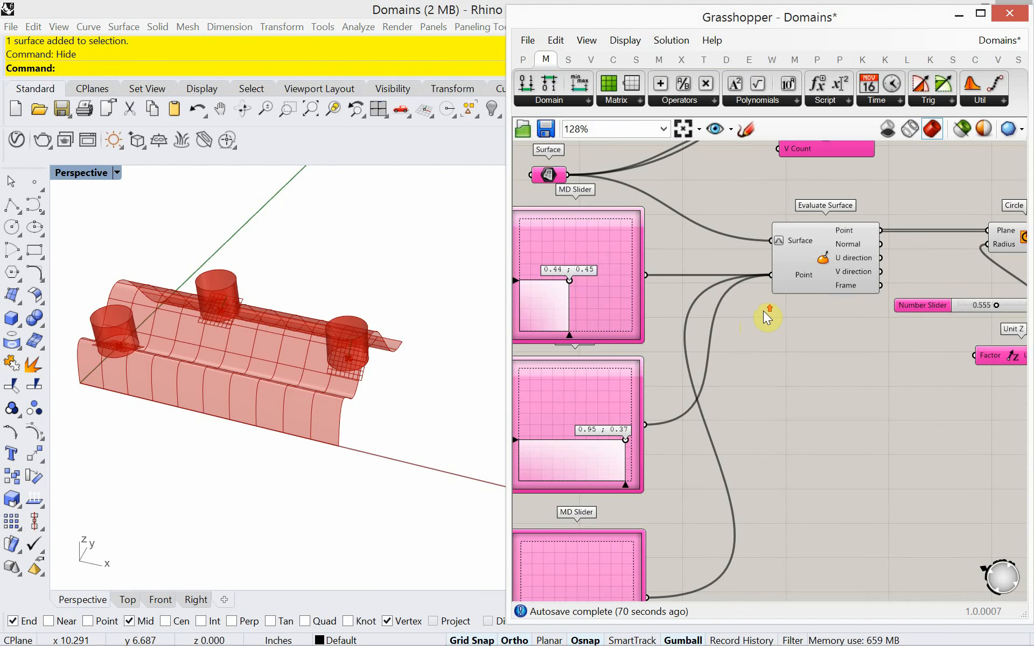
pyautogui.doubleClick(778, 343)
pyautogui.write('pa')
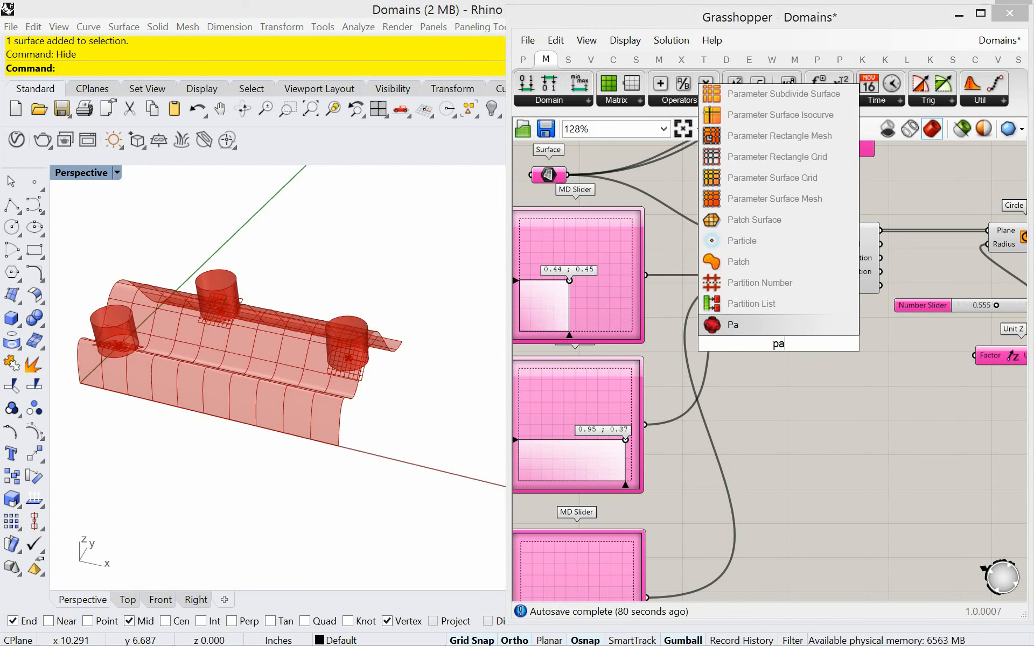
pyautogui.write('nel')
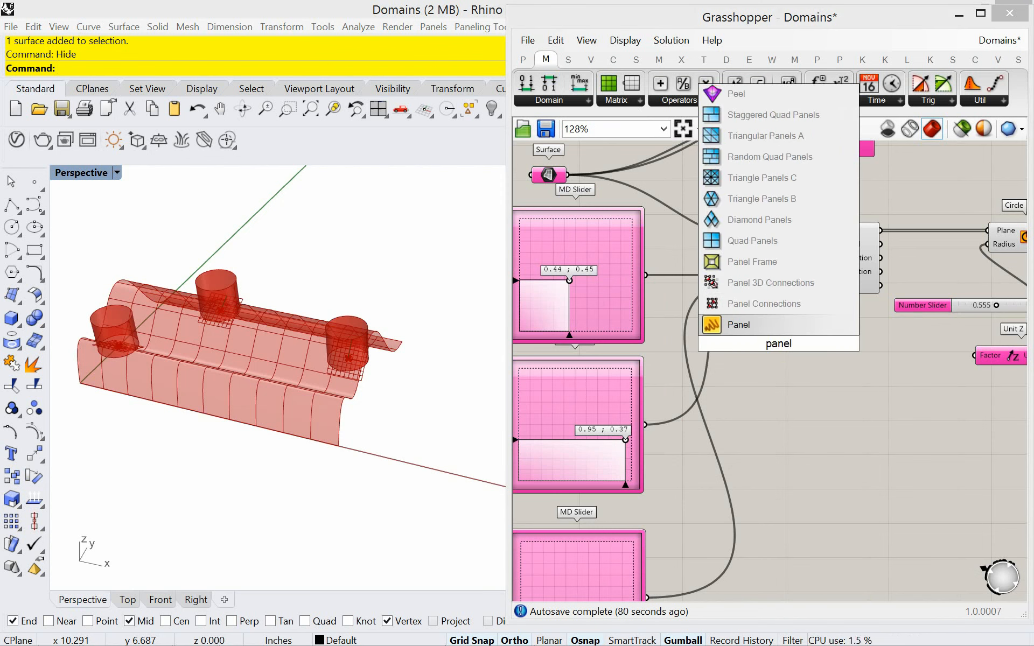
pyautogui.click(767, 331)
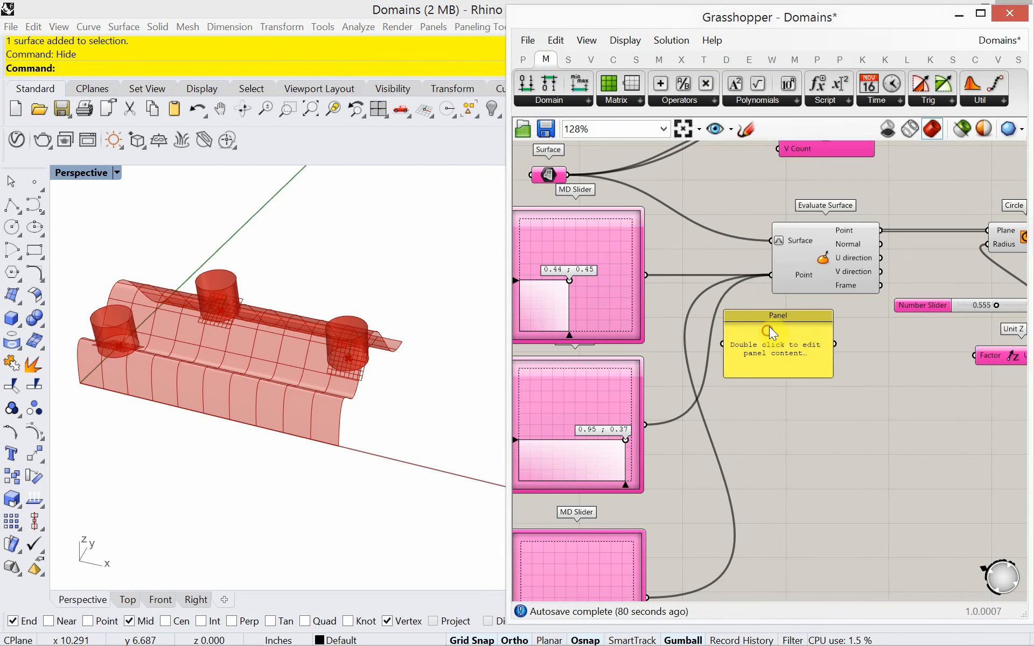
# - Fill the new panel with the coordinate pairs .2,.4 and .35,.5 and .65,.8 and .9,.3, each on its own line
pyautogui.doubleClick(782, 352)
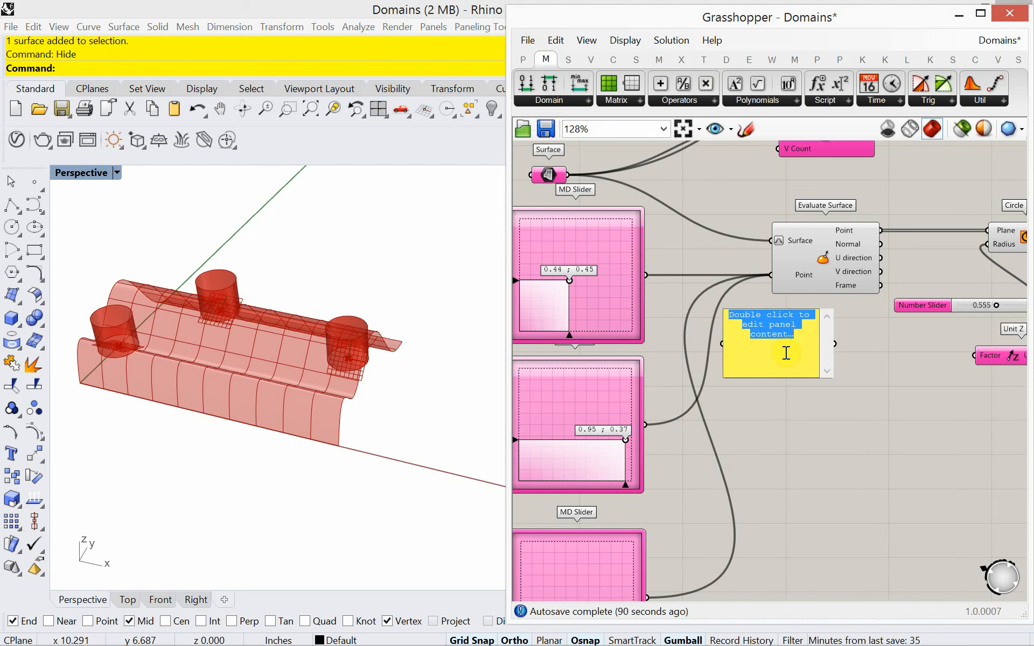
pyautogui.write('.2,')
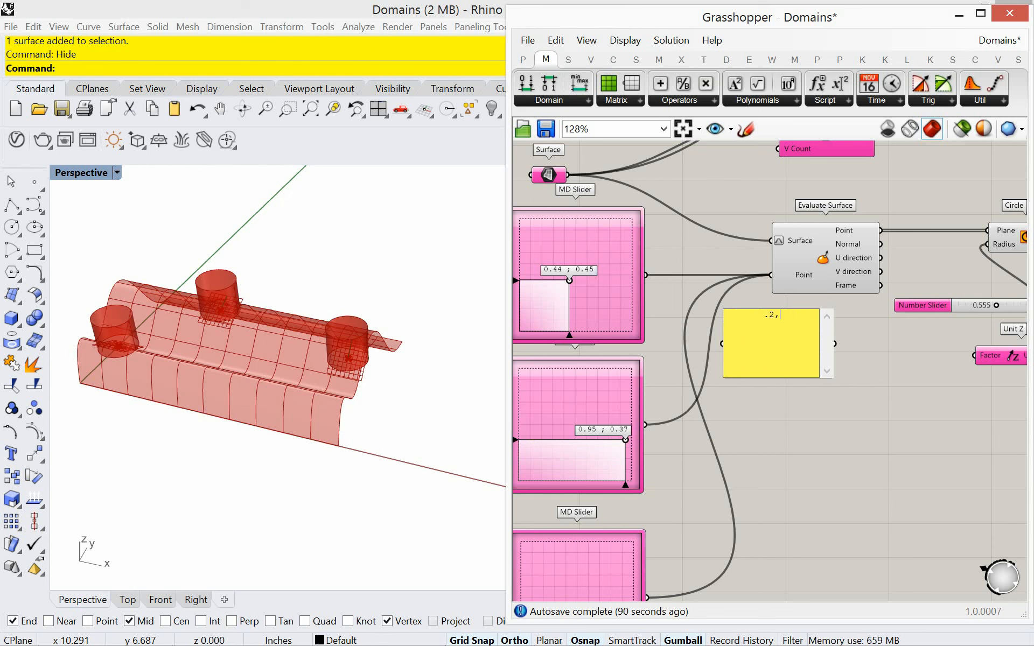
pyautogui.write('.4 ')
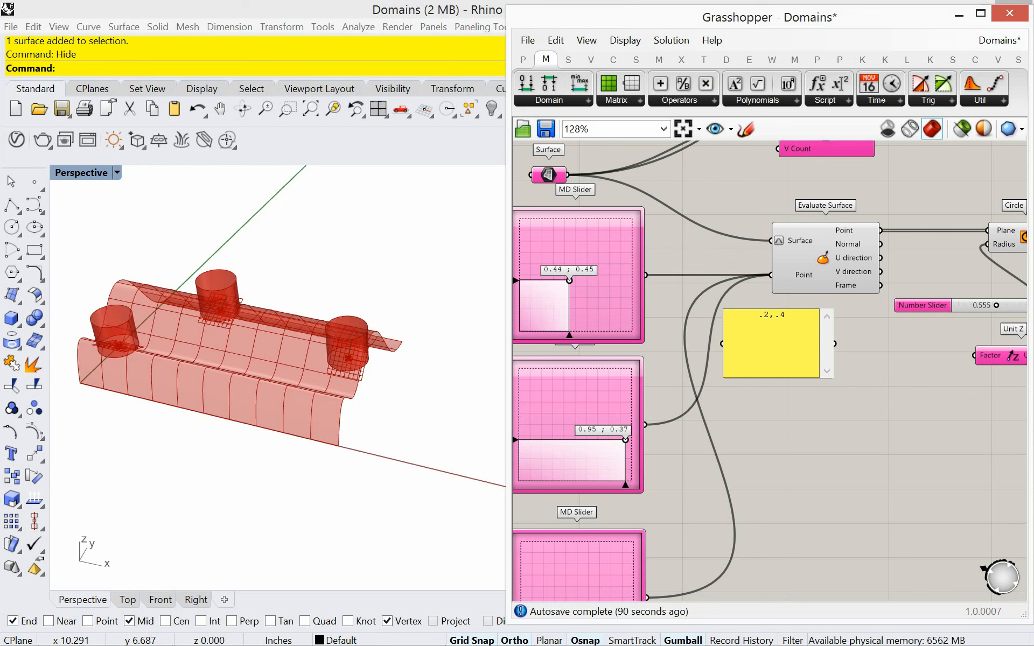
pyautogui.write('.35,.5')
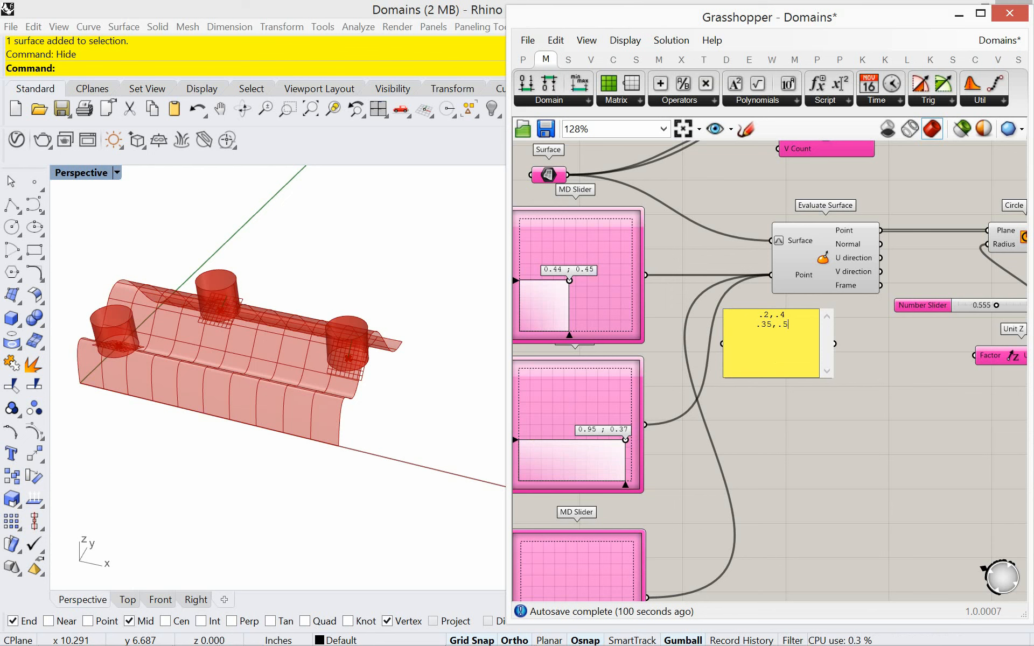
pyautogui.press('Return')
pyautogui.write('.65,')
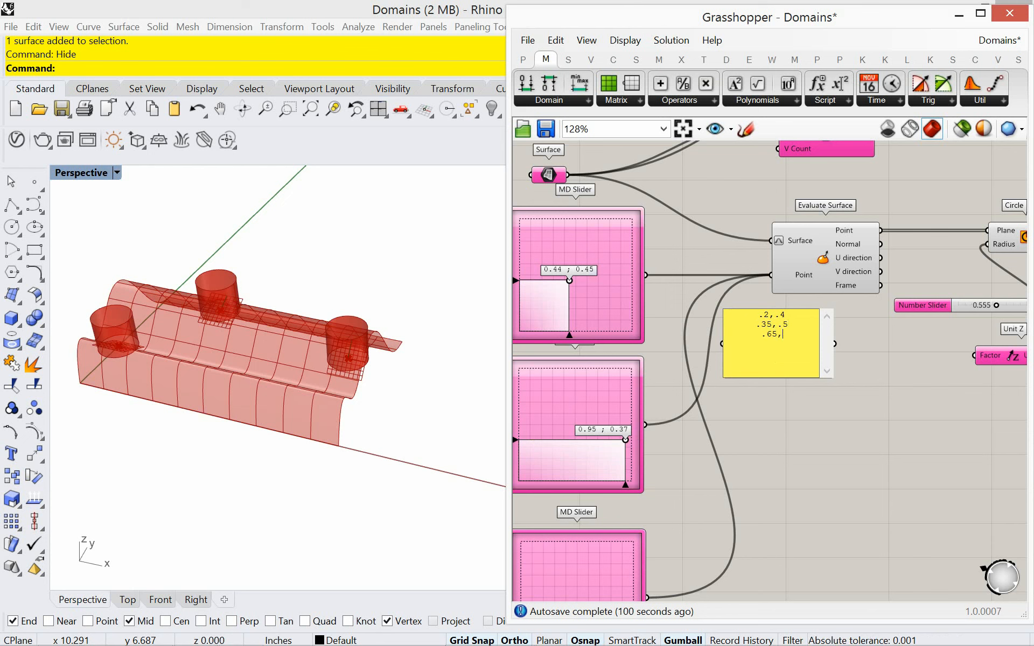
pyautogui.write('.8 ')
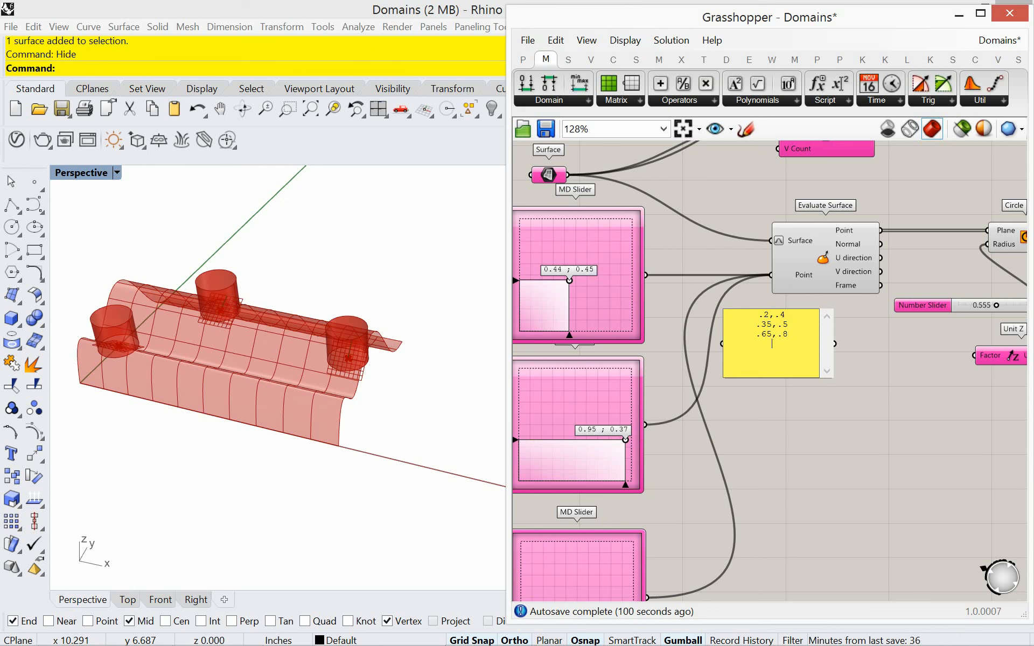
pyautogui.write('.9')
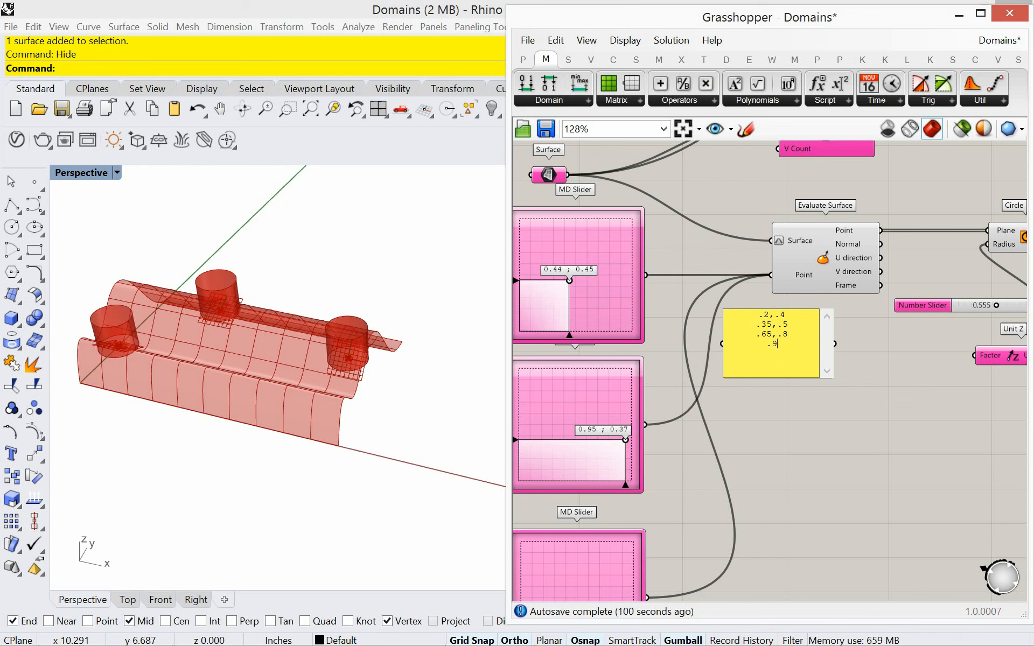
pyautogui.write(',.3')
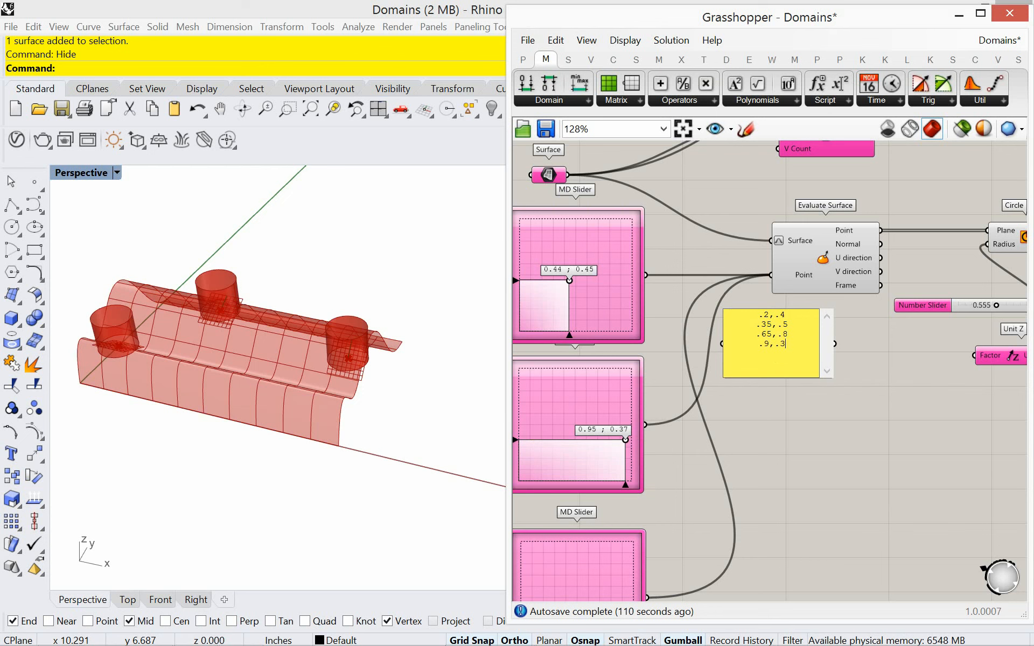
pyautogui.click(780, 411)
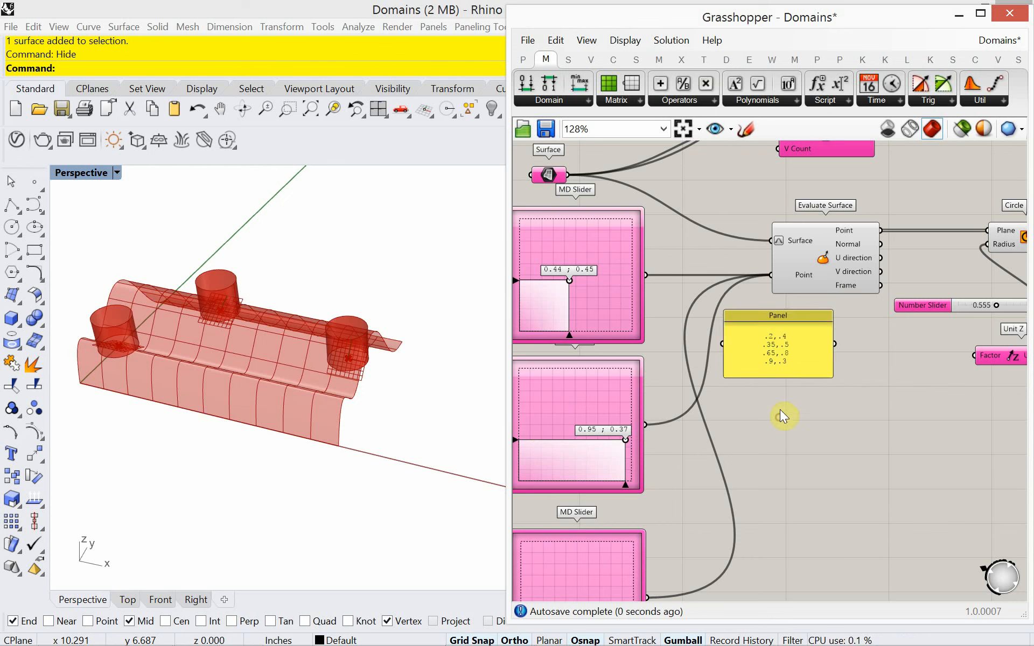
# - Turn off the coordinate panel's multiline data and add it to Evaluate Surface's Point input alongside the MD sliders, moving the panel slightly down
pyautogui.rightClick(773, 348)
pyautogui.click(792, 343)
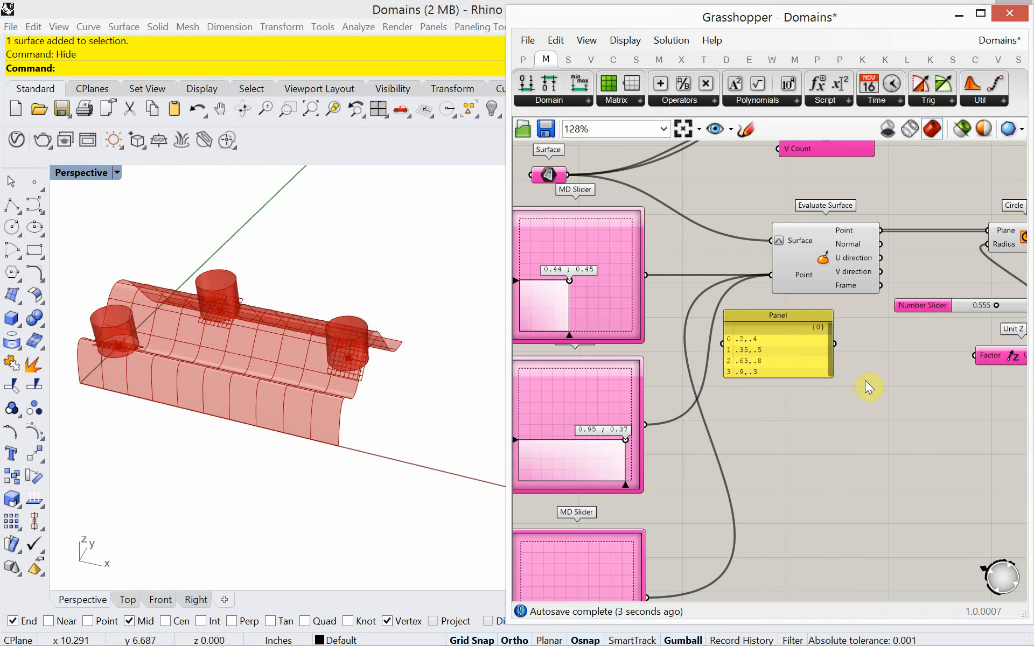
pyautogui.moveTo(839, 343); pyautogui.dragTo(771, 275)
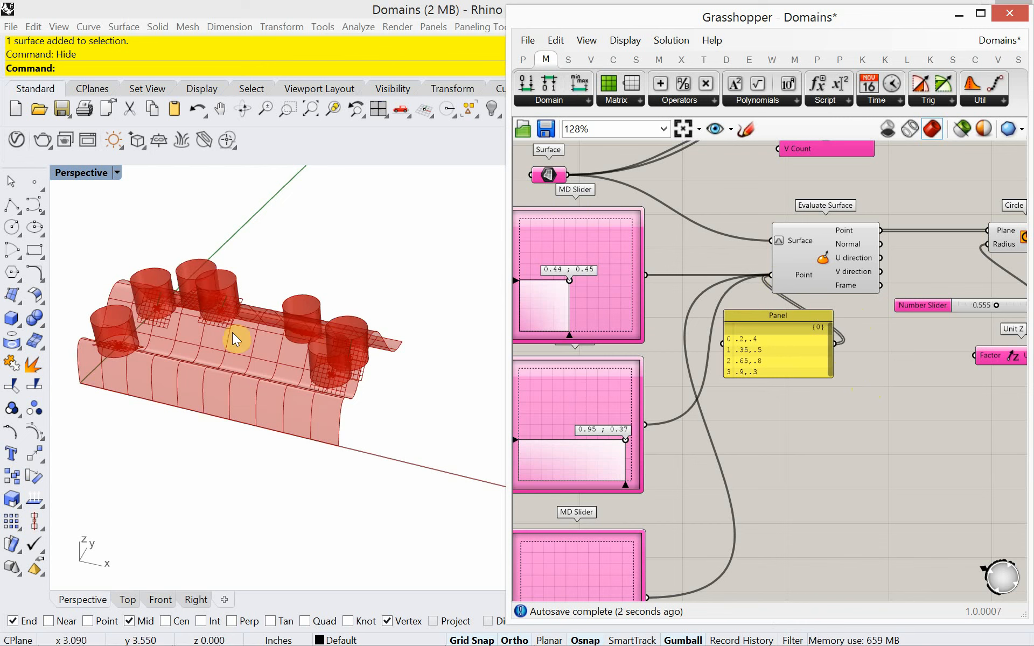
pyautogui.moveTo(790, 318); pyautogui.dragTo(795, 360)
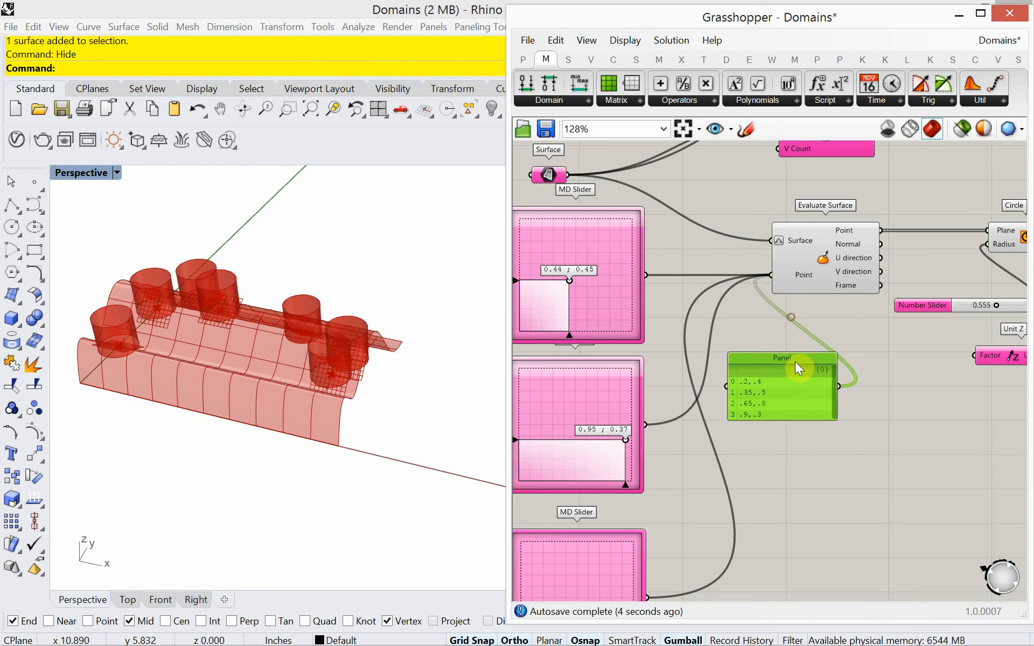
pyautogui.moveTo(387, 385); pyautogui.dragTo(388, 417, button='right')
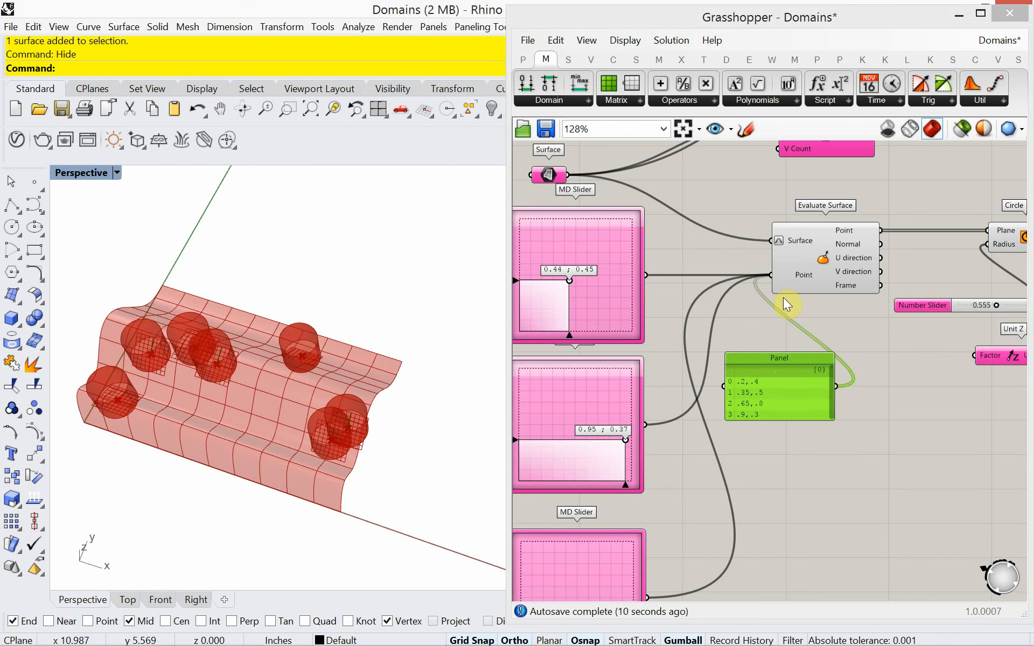
# - Review the Domains topic list in the note beside the Construct Point components
pyautogui.moveTo(771, 317); pyautogui.dragTo(785, 322, button='right')
pyautogui.scroll(-5, 780, 313)
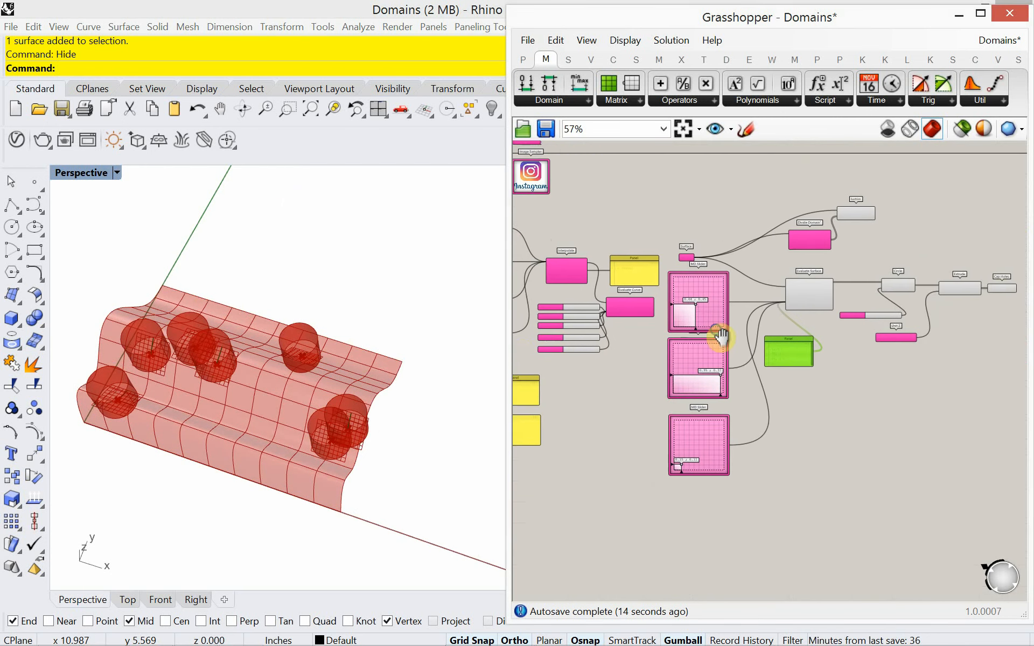
pyautogui.moveTo(613, 340); pyautogui.dragTo(715, 376, button='right')
pyautogui.scroll(5, 716, 376)
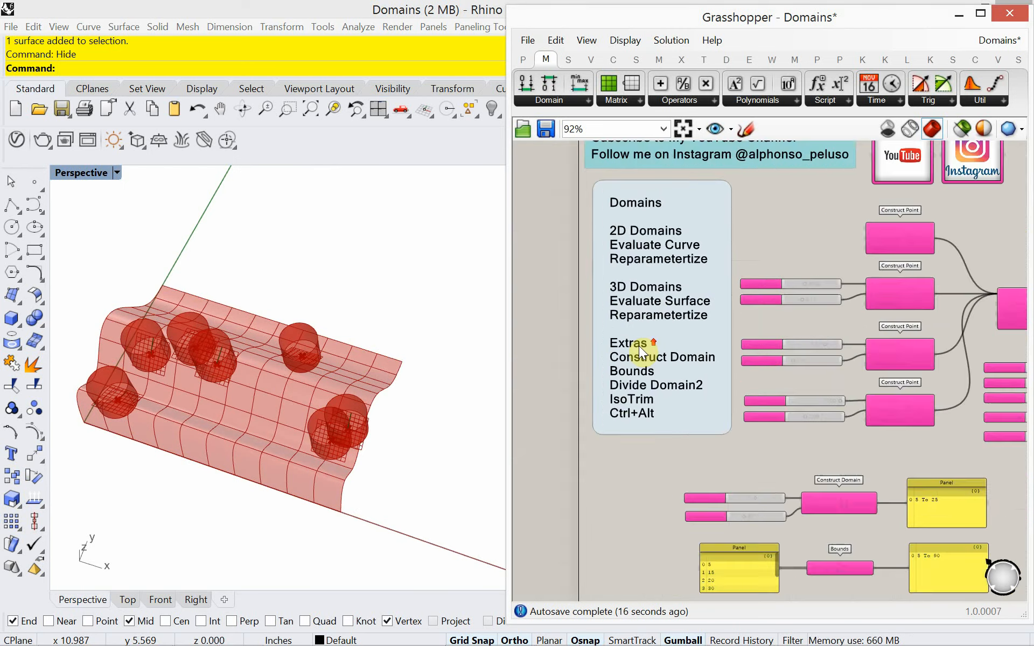
pyautogui.moveTo(625, 350); pyautogui.dragTo(598, 395, button='right')
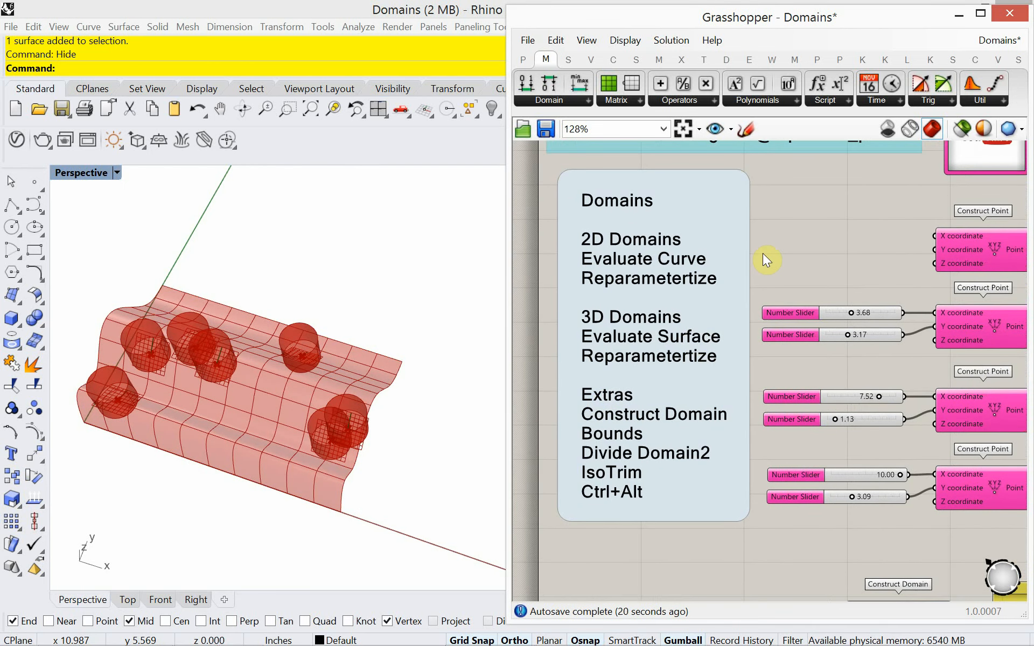